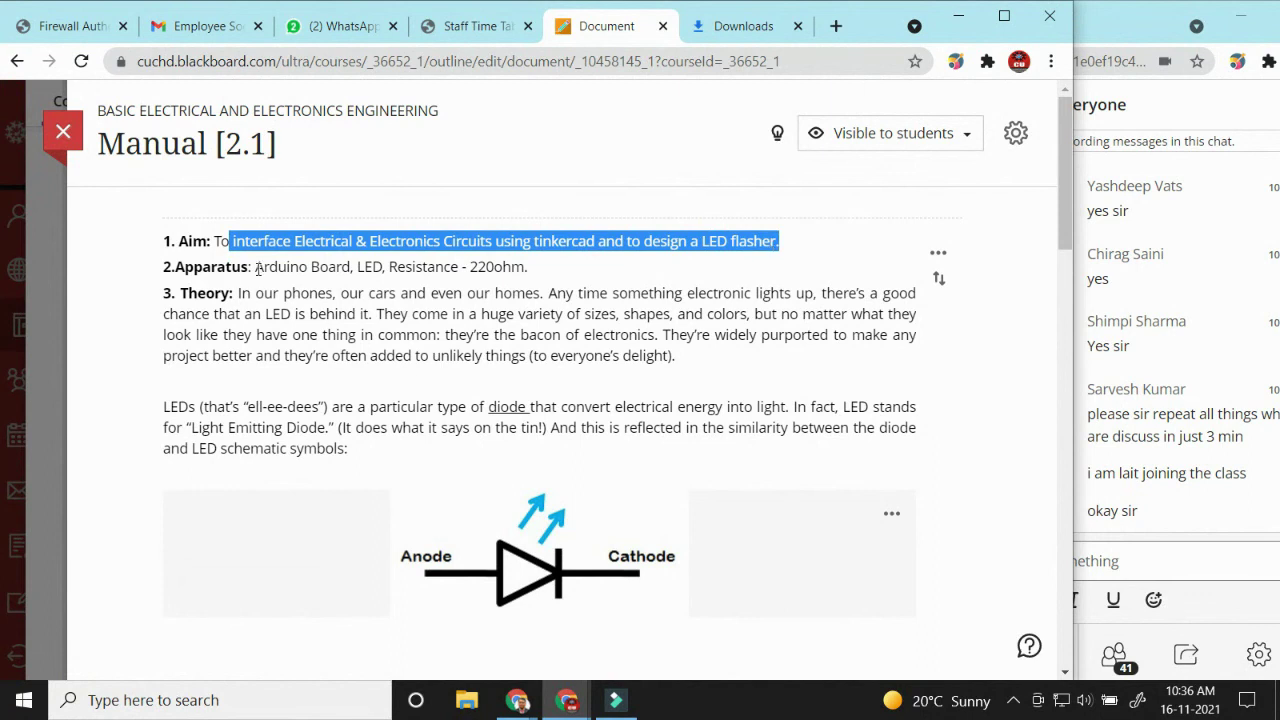
Step: Highlight the Apparatus list and the Theory paragraph about LEDs while explaining them
drag(257, 268, 530, 266)
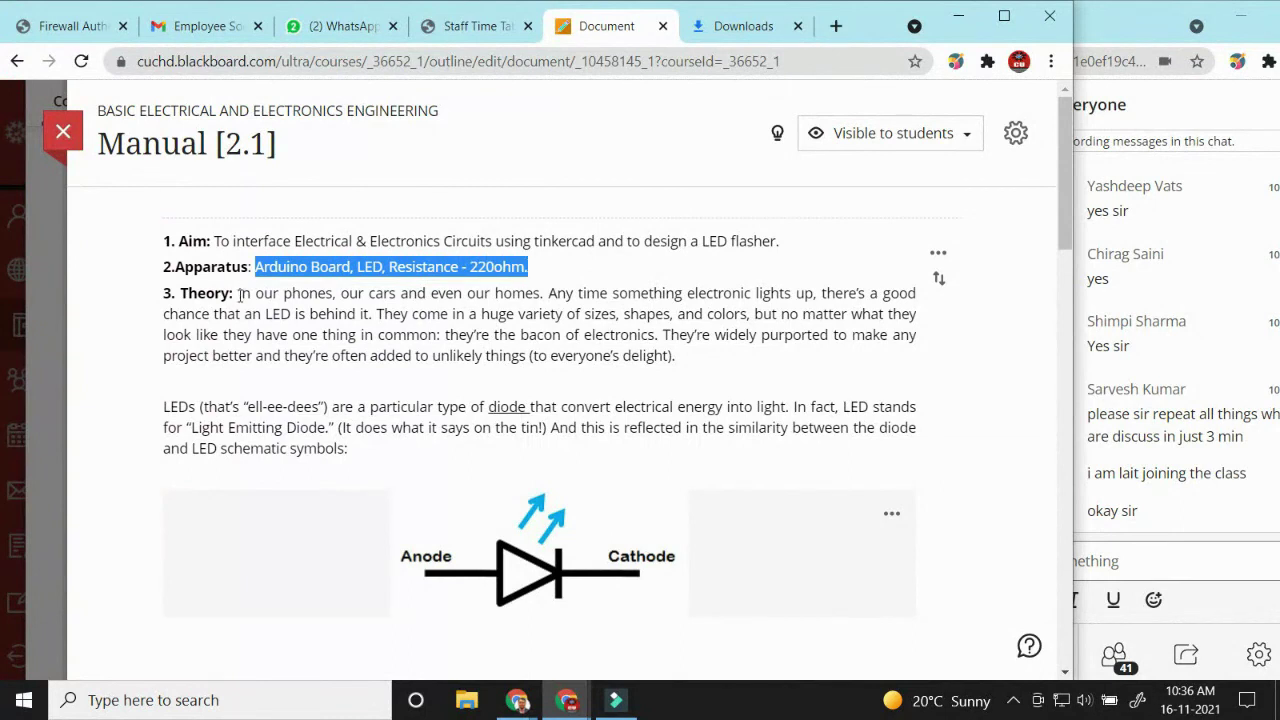
drag(238, 294, 767, 305)
click(360, 292)
click(580, 297)
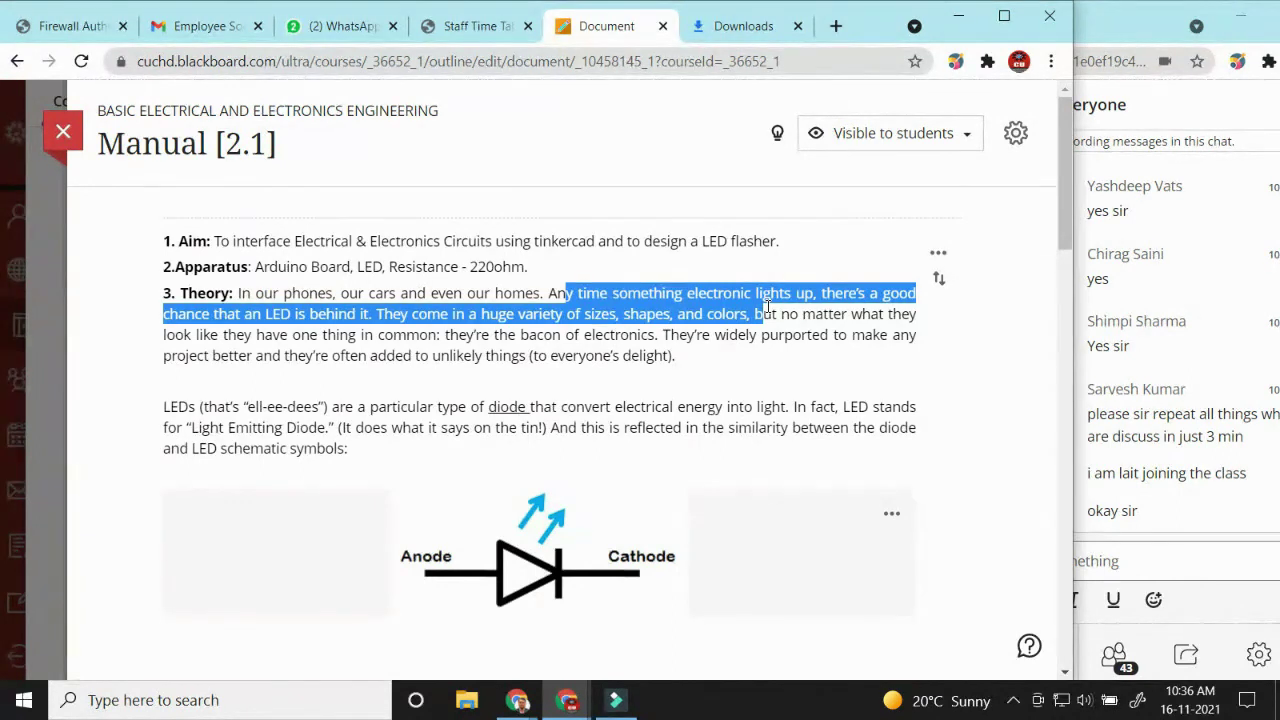
drag(766, 304, 768, 332)
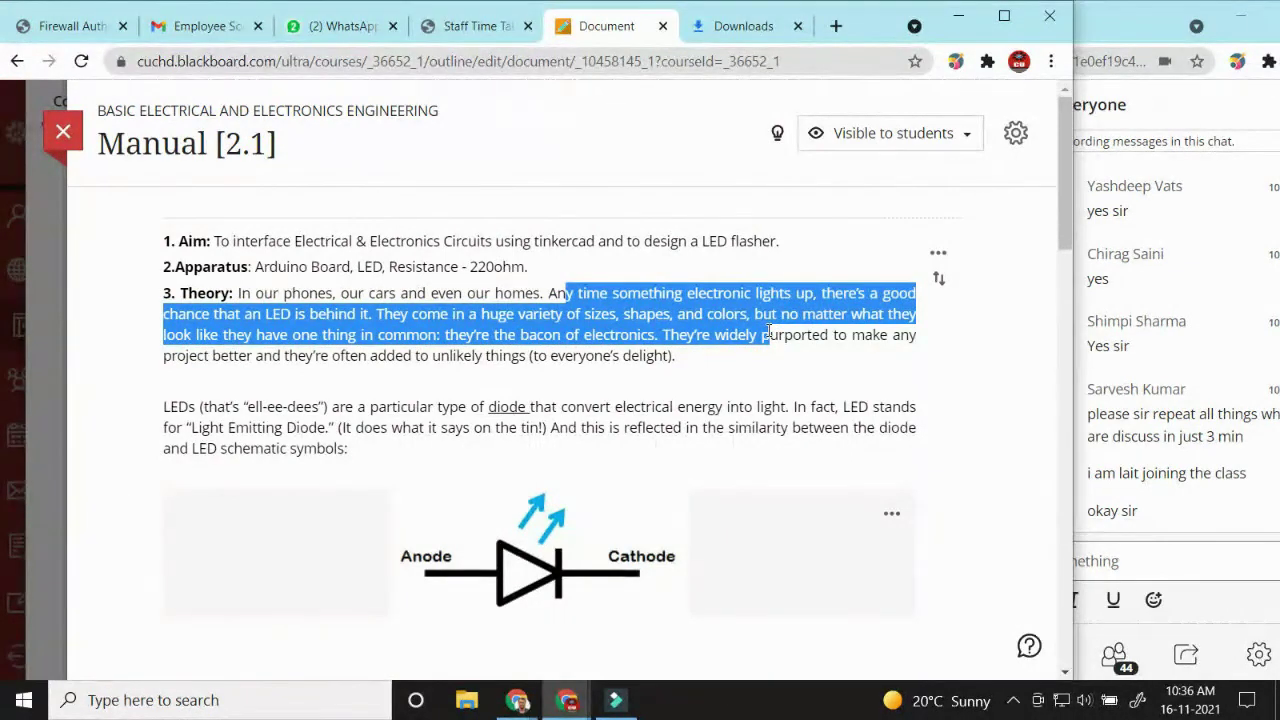
drag(768, 332, 769, 352)
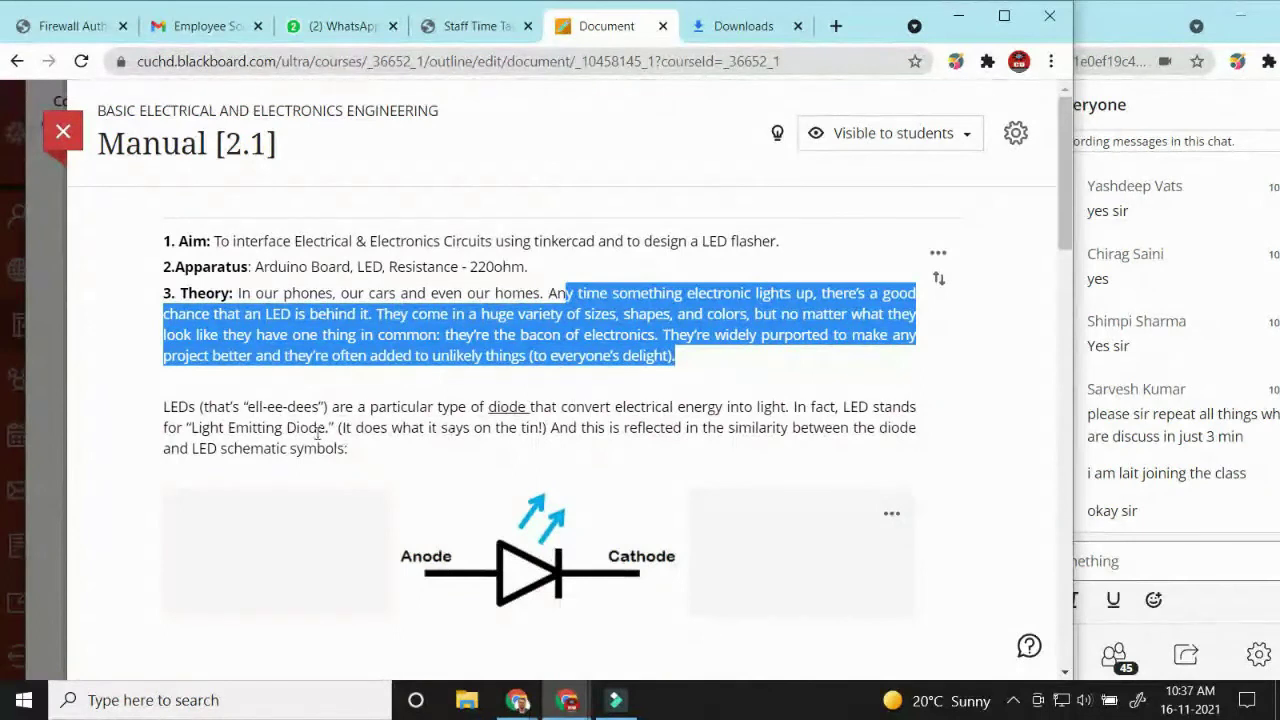
Step: Highlight the LEDs paragraph and view the diode symbol image enlarged
drag(168, 406, 533, 427)
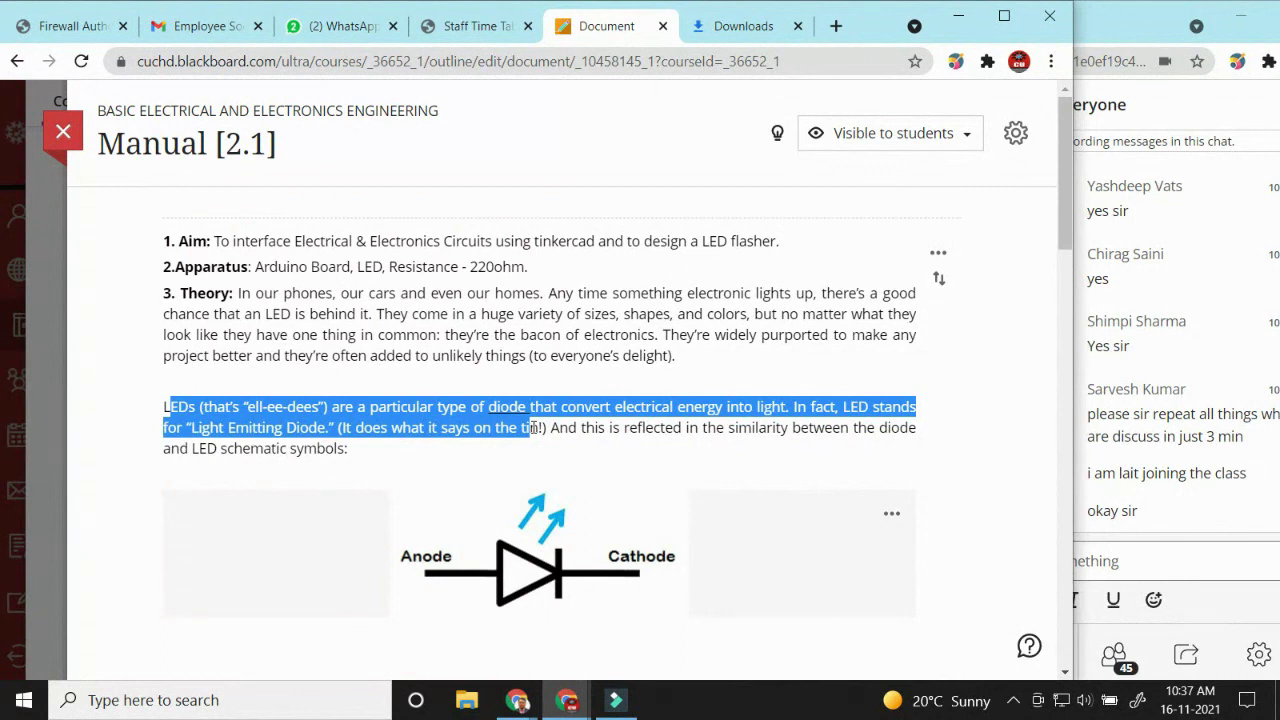
drag(533, 428, 529, 446)
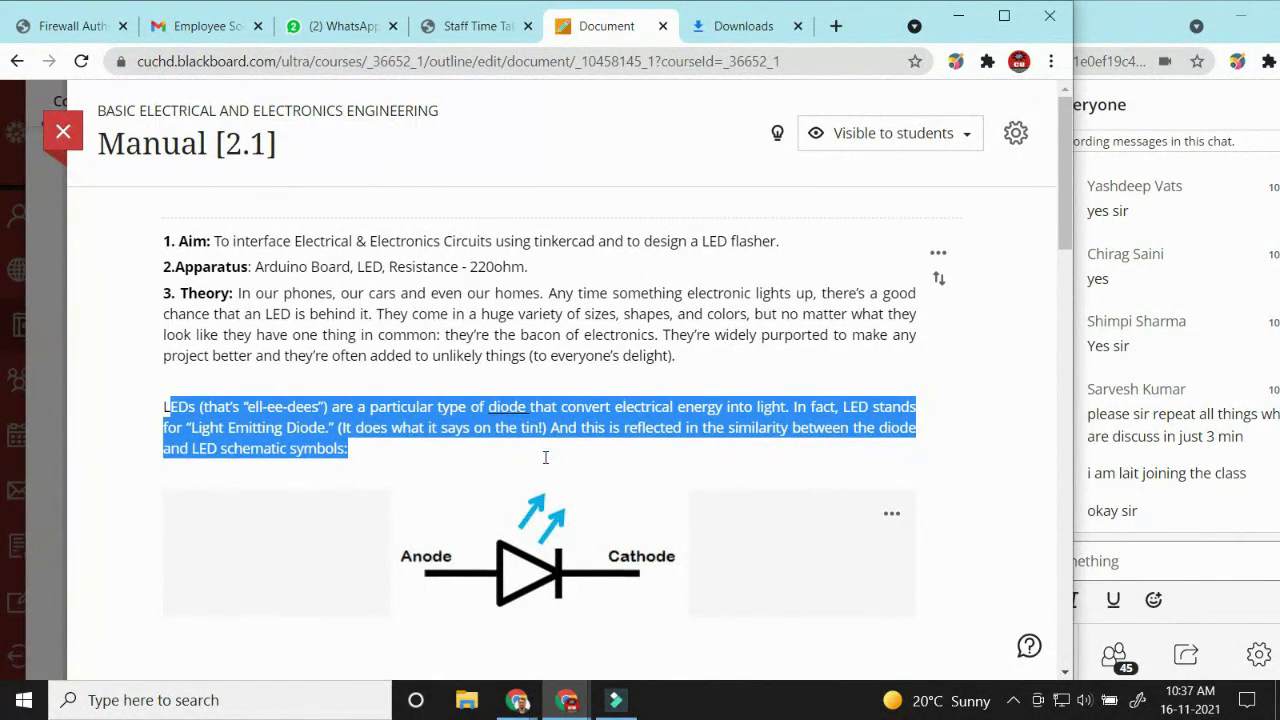
click(516, 562)
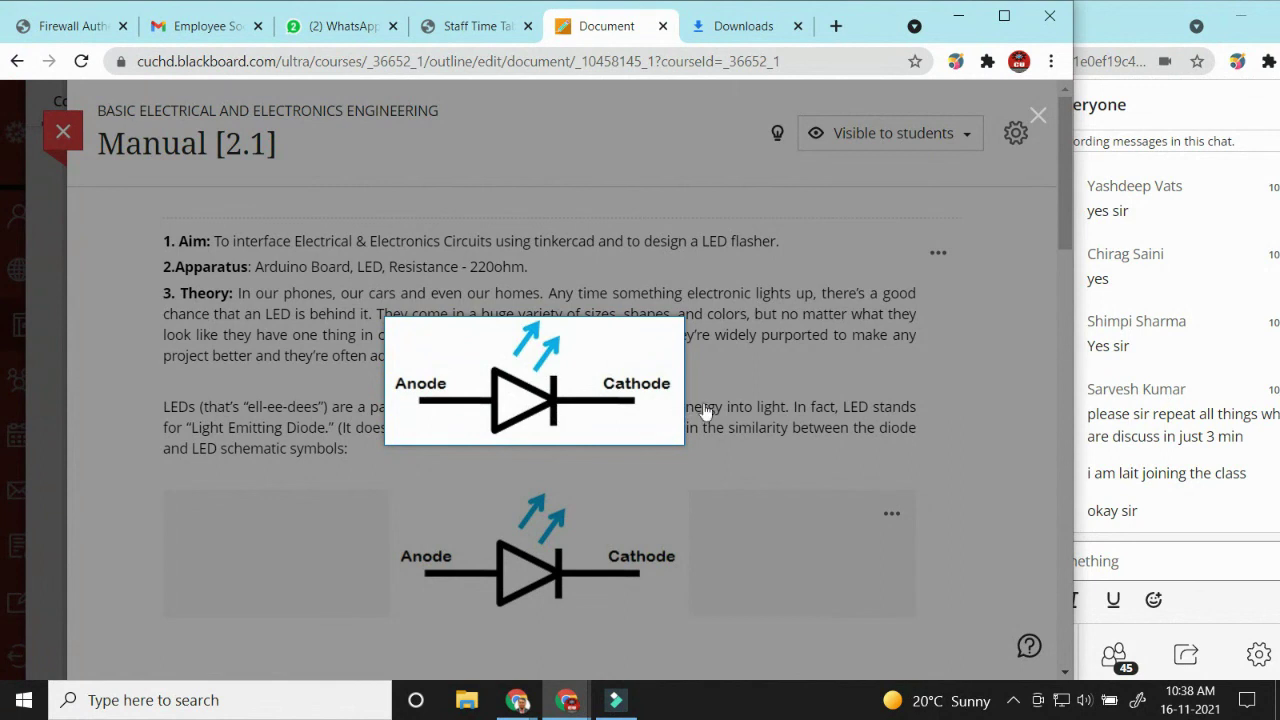
click(790, 440)
triple_click(790, 440)
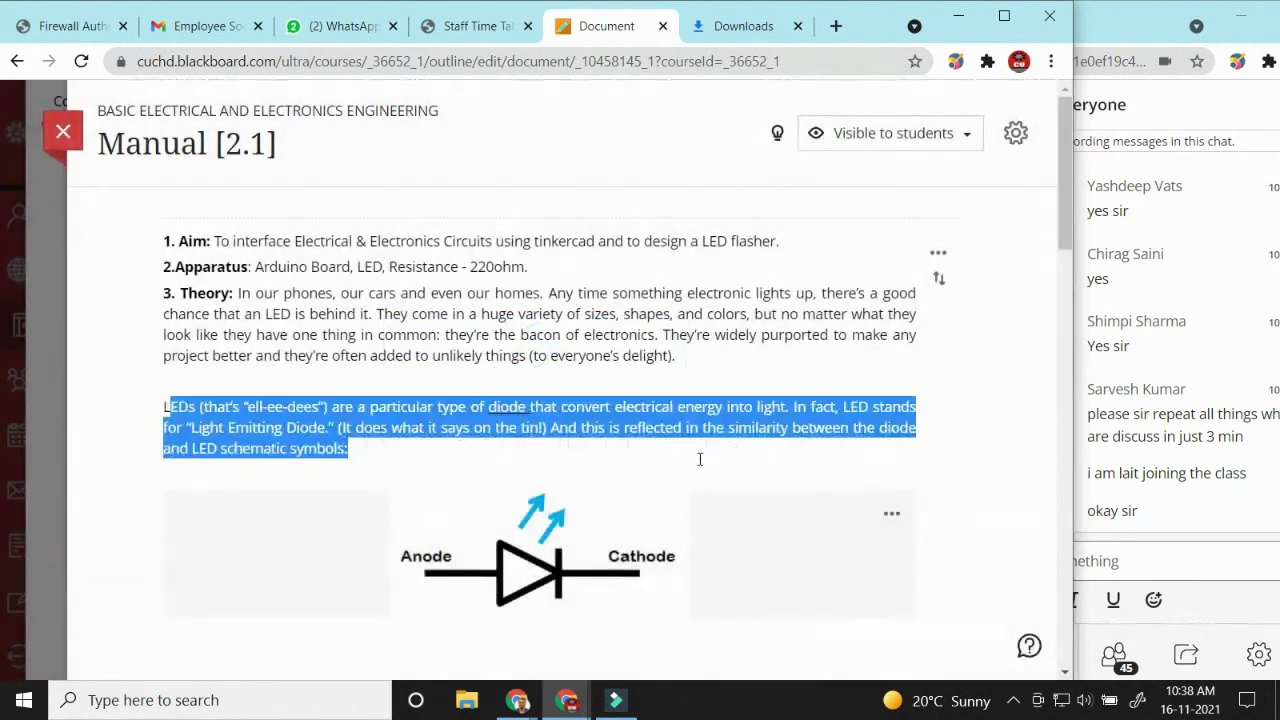
scroll(700, 458, down, 1)
click(688, 364)
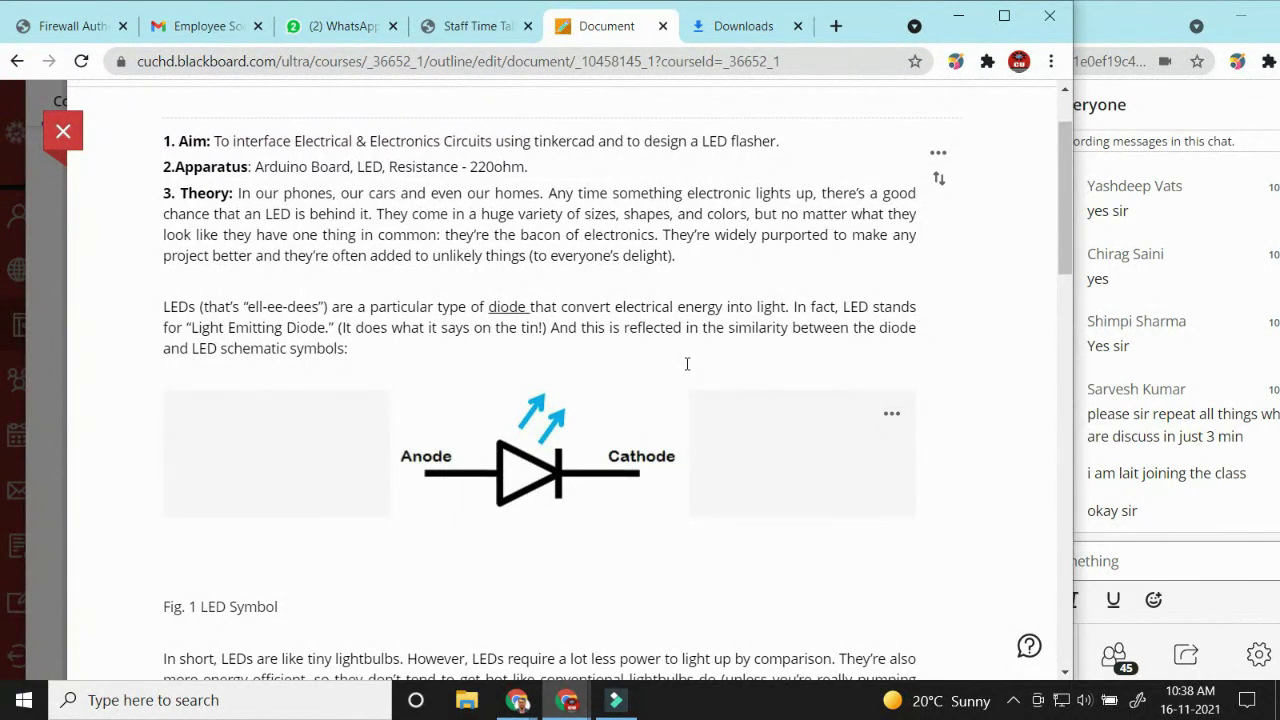
Step: Scroll past Fig. 1 down to the 4. Circuit Diagram section
scroll(687, 364, down, 2)
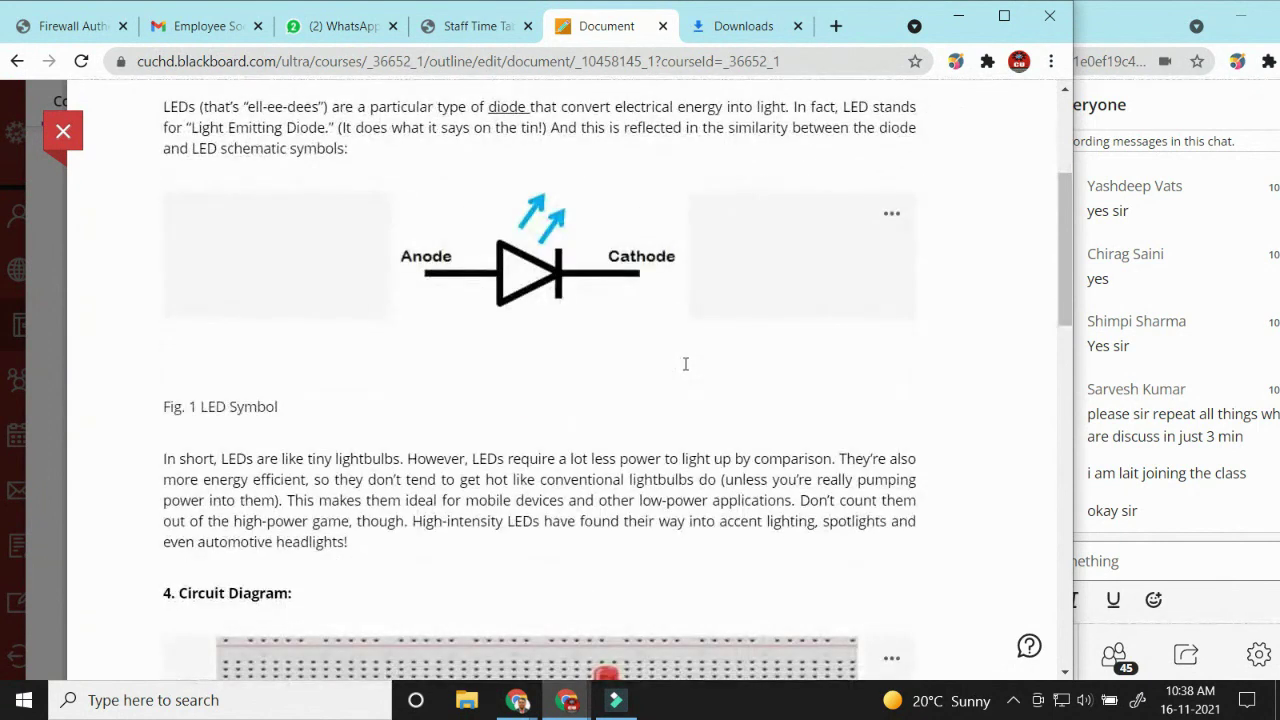
scroll(685, 364, down, 1)
drag(222, 362, 307, 362)
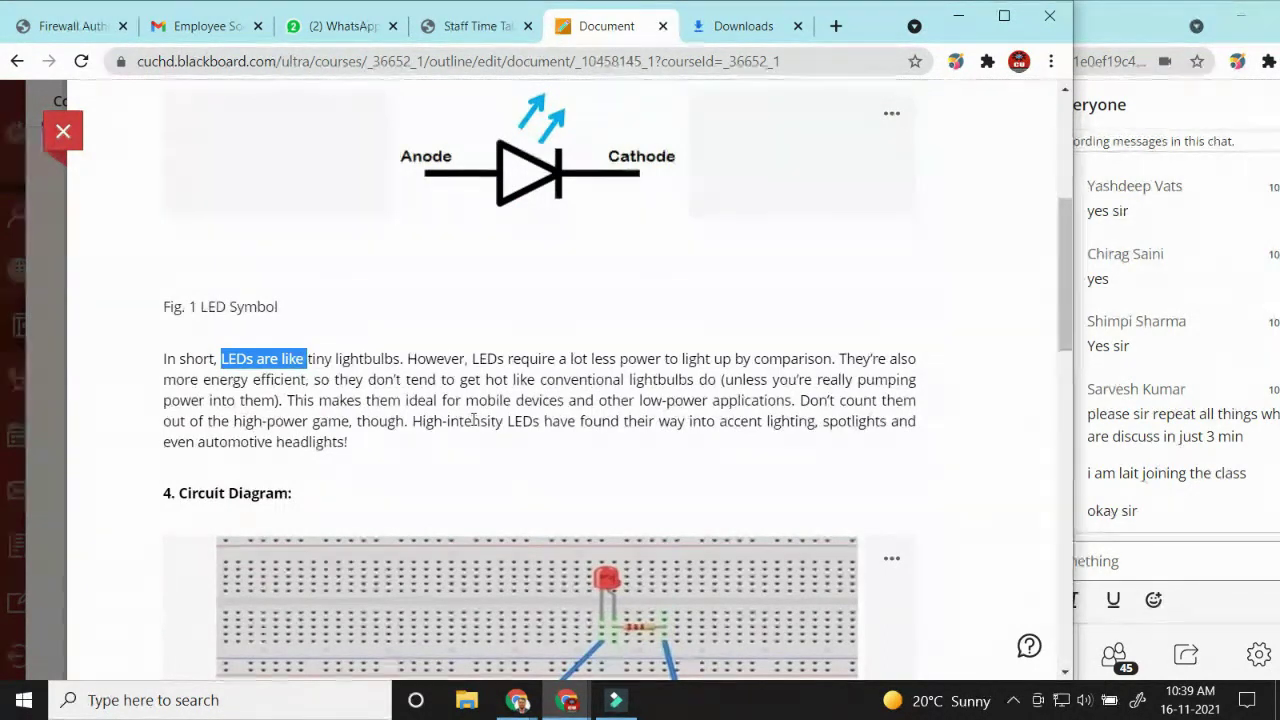
scroll(430, 495, down, 3)
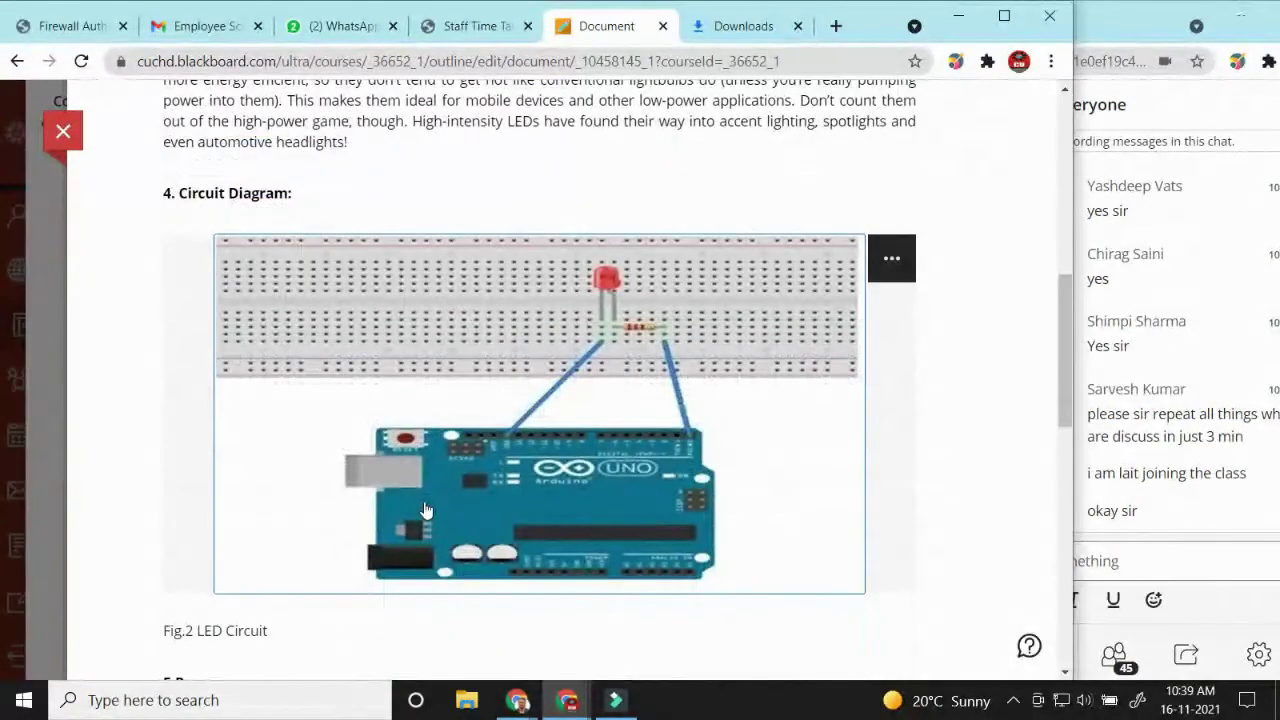
Step: View the Fig.2 LED circuit image enlarged, then scroll down to 5.Program
click(420, 405)
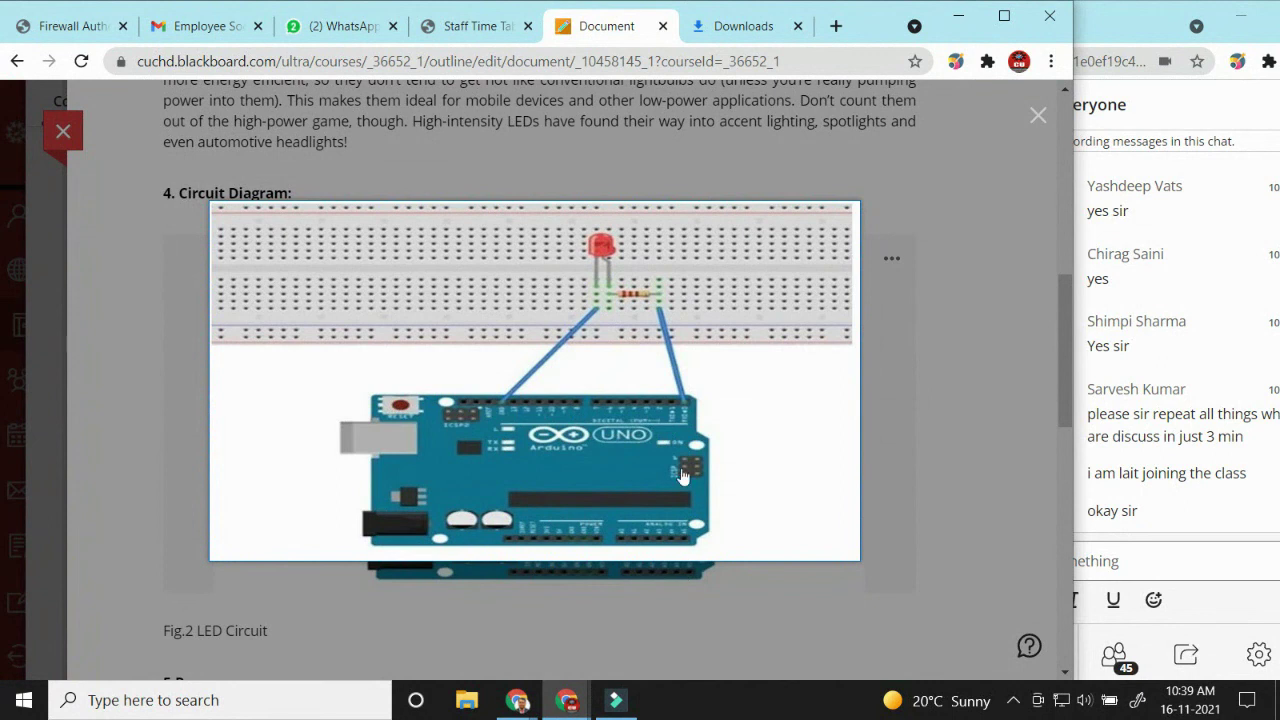
click(917, 365)
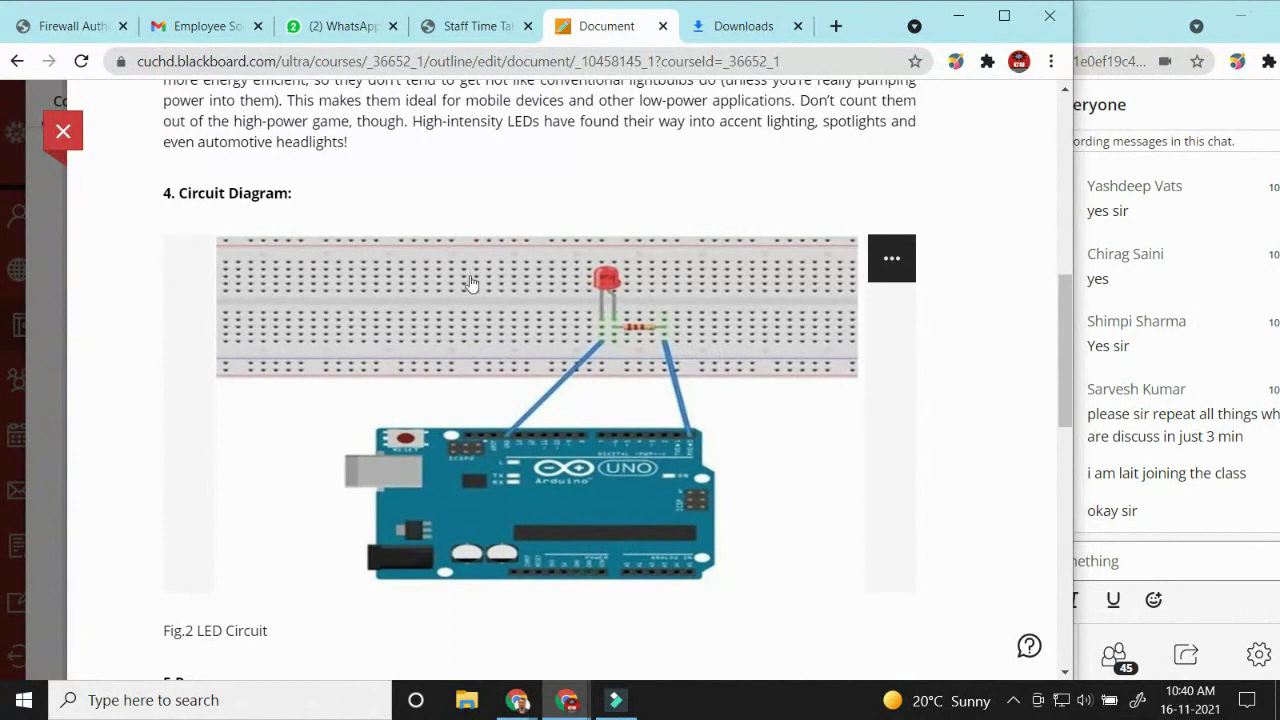
scroll(372, 394, down, 5)
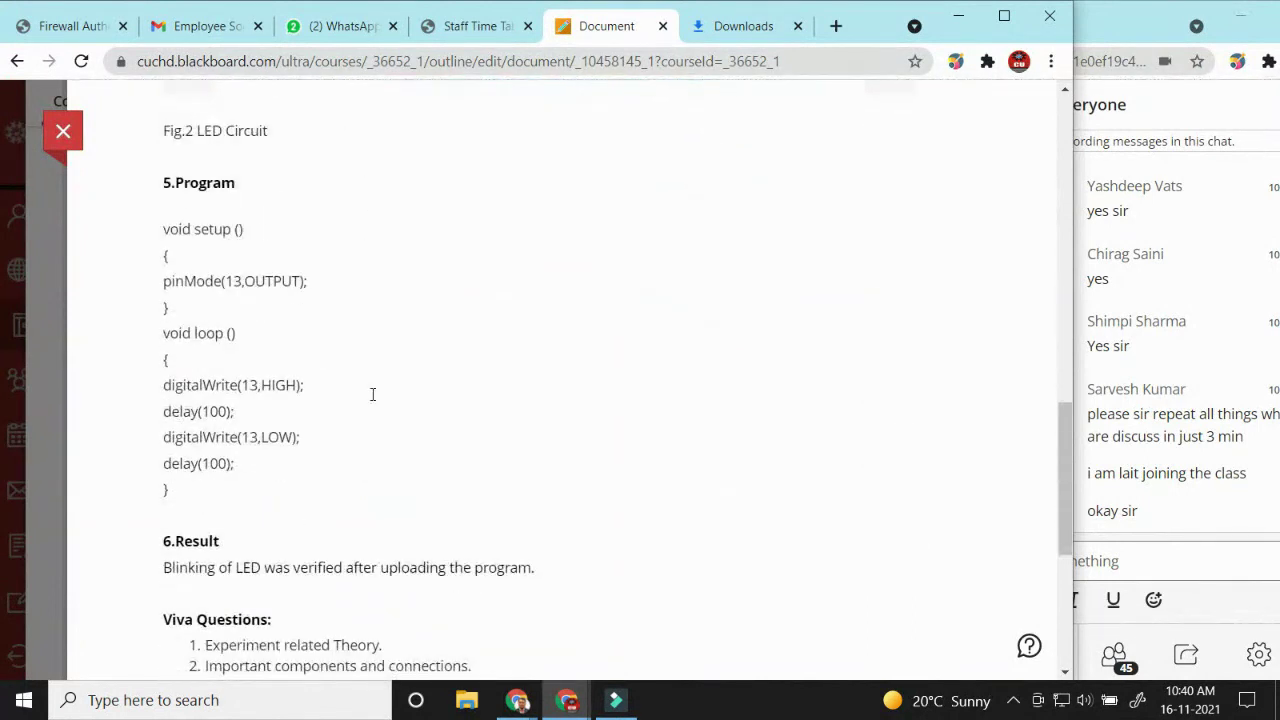
Step: Bring up the on-page drawing tools and move their panel to the page's upper right
click(956, 63)
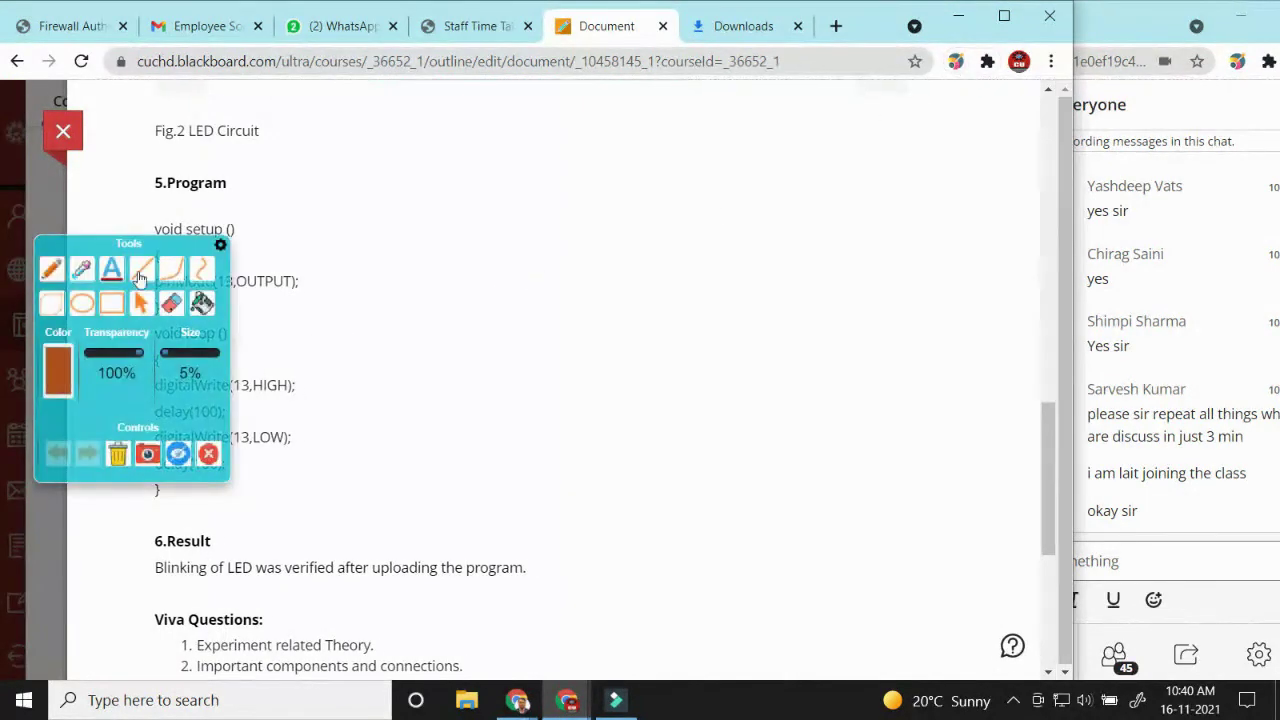
mouse_move(83, 233)
mouse_down()
mouse_move(300, 274)
mouse_move(837, 203)
mouse_up()
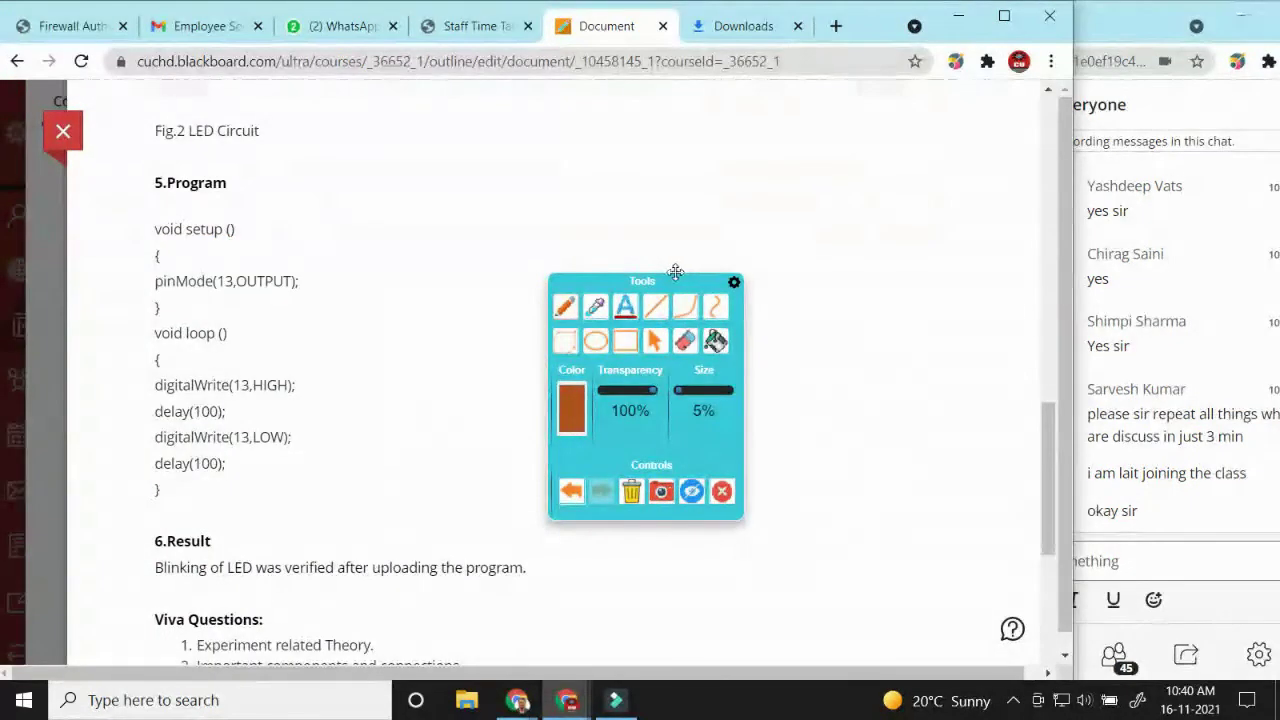
mouse_move(698, 272)
mouse_down()
mouse_move(830, 235)
mouse_move(948, 174)
mouse_move(962, 132)
mouse_up()
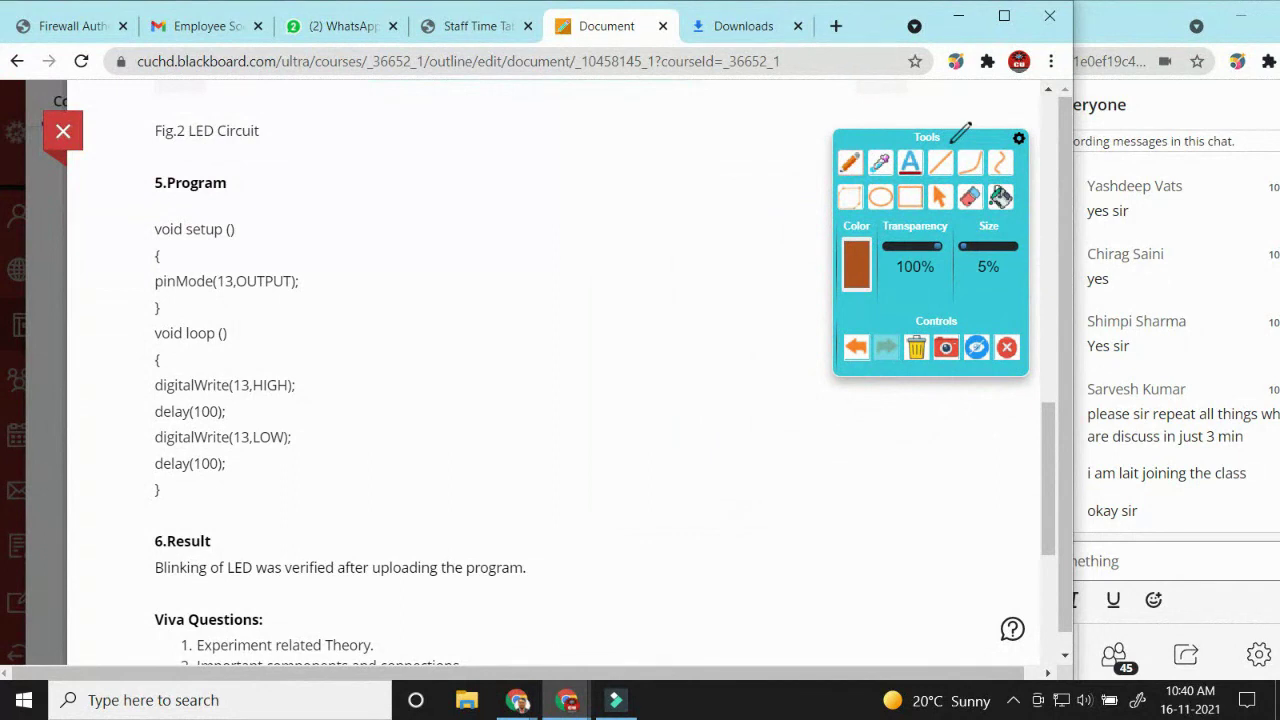
Step: Draw an arrow from void setup() to the note 'used for hardware setup' and start a board rectangle
mouse_move(210, 230)
mouse_down()
mouse_move(268, 182)
mouse_move(372, 143)
mouse_move(352, 138)
mouse_move(446, 128)
mouse_move(462, 166)
mouse_move(496, 130)
mouse_move(530, 142)
mouse_up()
mouse_move(534, 130)
mouse_down()
mouse_move(540, 140)
mouse_move(572, 114)
mouse_move(590, 134)
mouse_move(620, 124)
mouse_up()
drag(624, 128, 696, 126)
drag(697, 122, 734, 112)
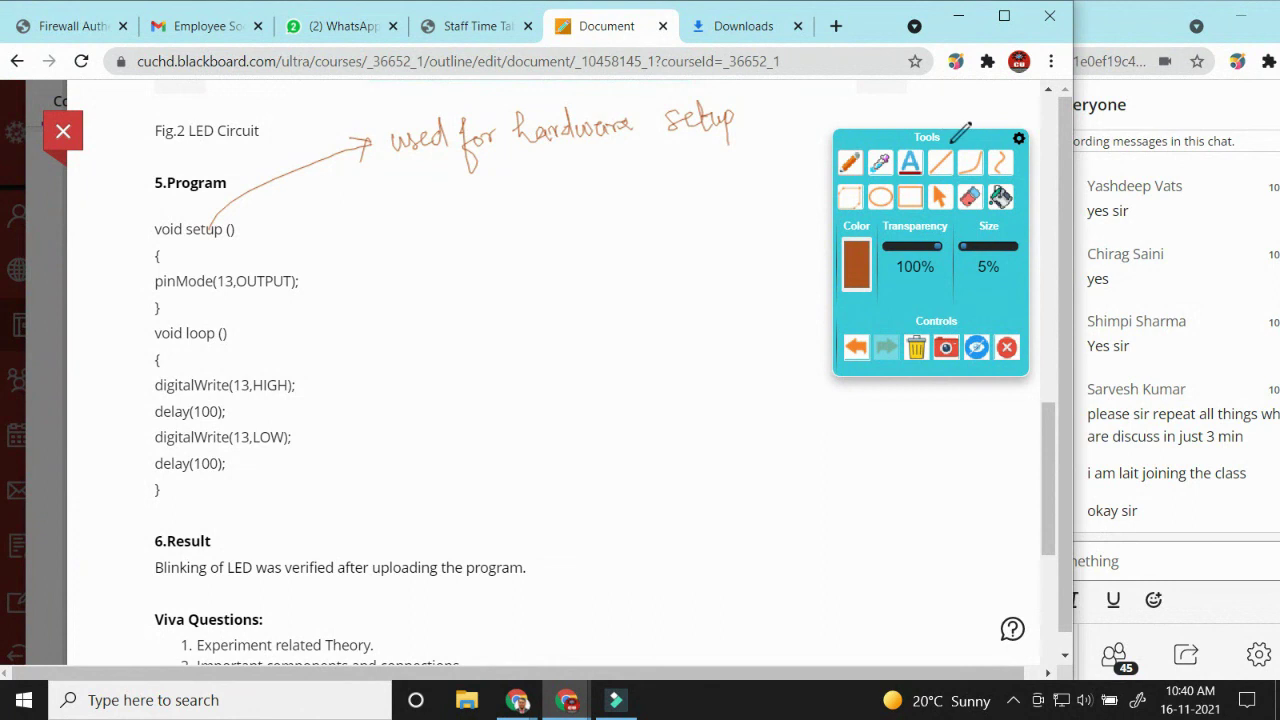
mouse_move(707, 490)
mouse_down()
mouse_move(710, 586)
mouse_move(854, 473)
mouse_move(901, 533)
mouse_move(850, 561)
mouse_move(712, 584)
mouse_up()
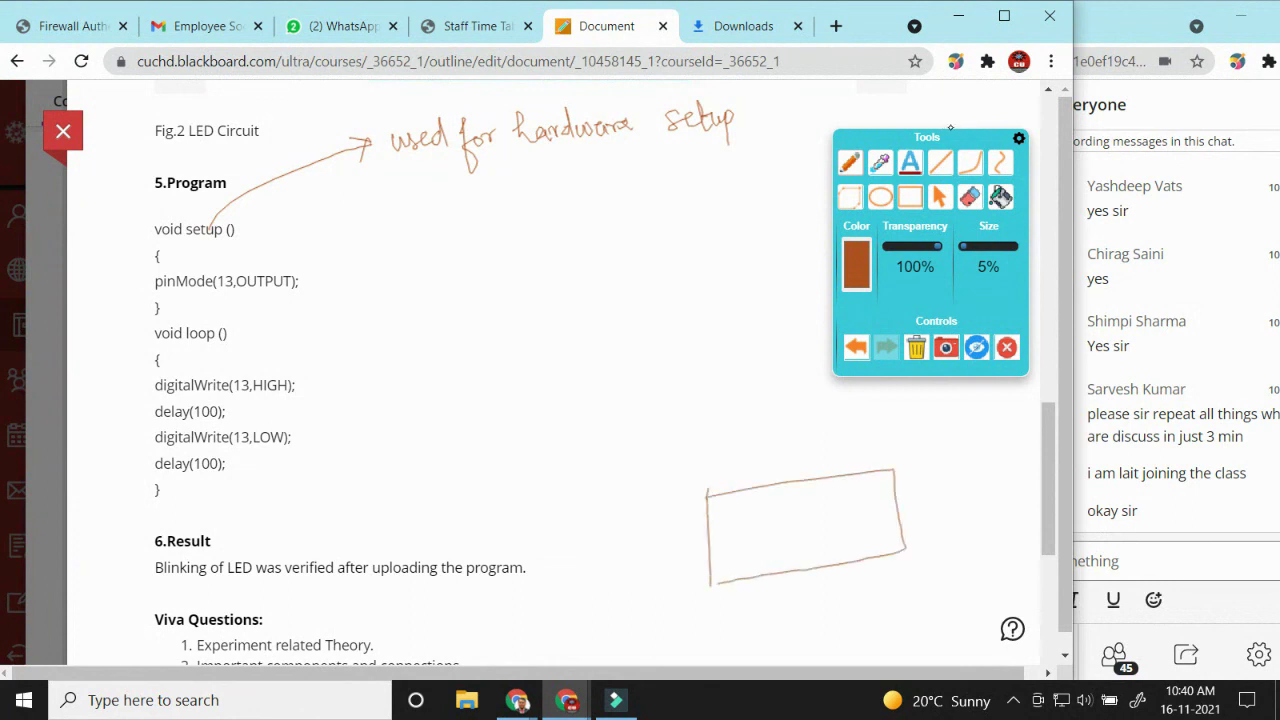
Step: Sketch pin 13 wired up to an LED on the board, and draw an arrow pointing at the LED
mouse_move(740, 479)
mouse_down()
mouse_move(741, 497)
mouse_move(758, 472)
mouse_move(746, 520)
mouse_move(766, 509)
mouse_move(758, 522)
mouse_move(750, 425)
mouse_up()
mouse_move(750, 425)
mouse_down()
mouse_move(709, 363)
mouse_move(715, 382)
mouse_move(780, 367)
mouse_up()
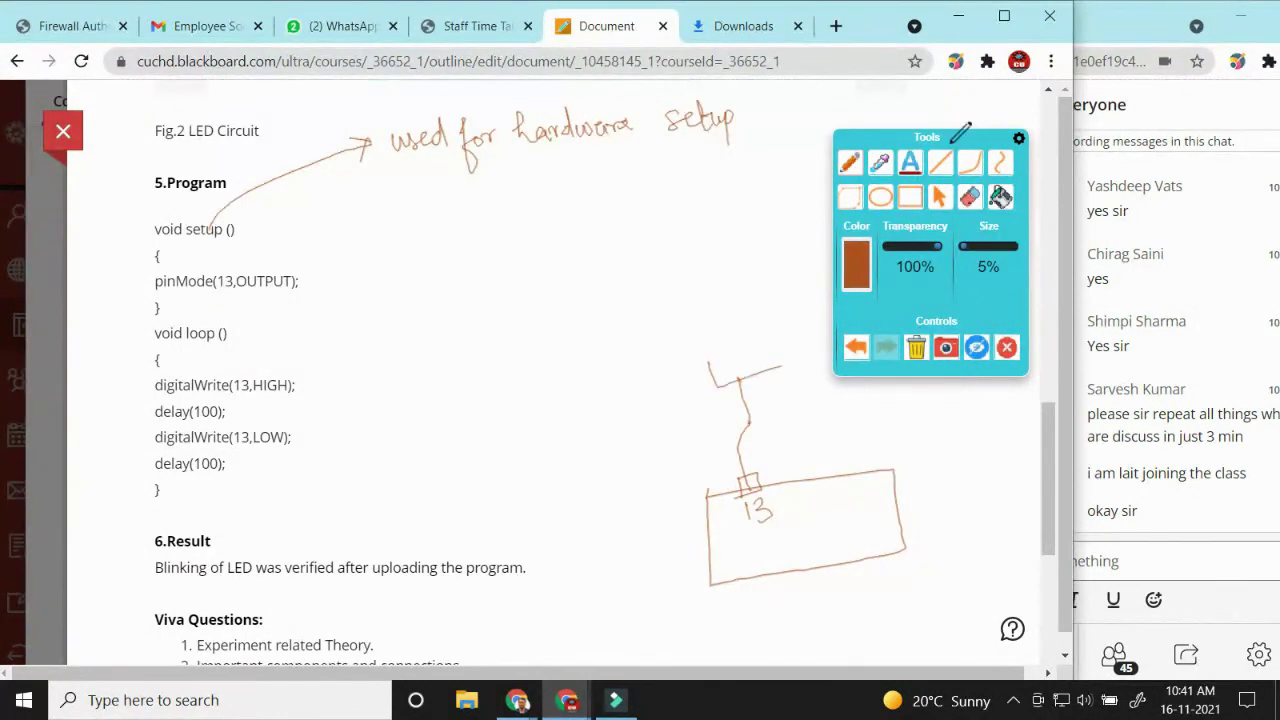
drag(720, 305, 772, 338)
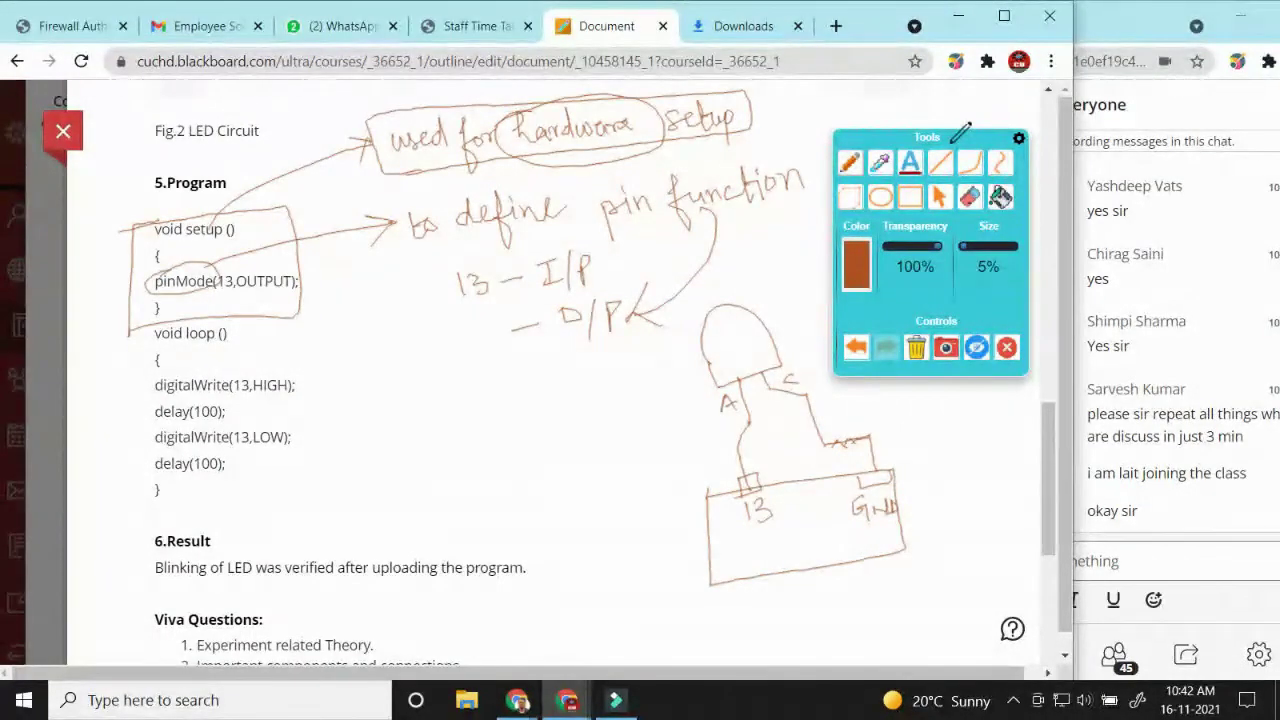
mouse_move(582, 381)
mouse_down()
mouse_move(718, 341)
mouse_move(692, 375)
mouse_up()
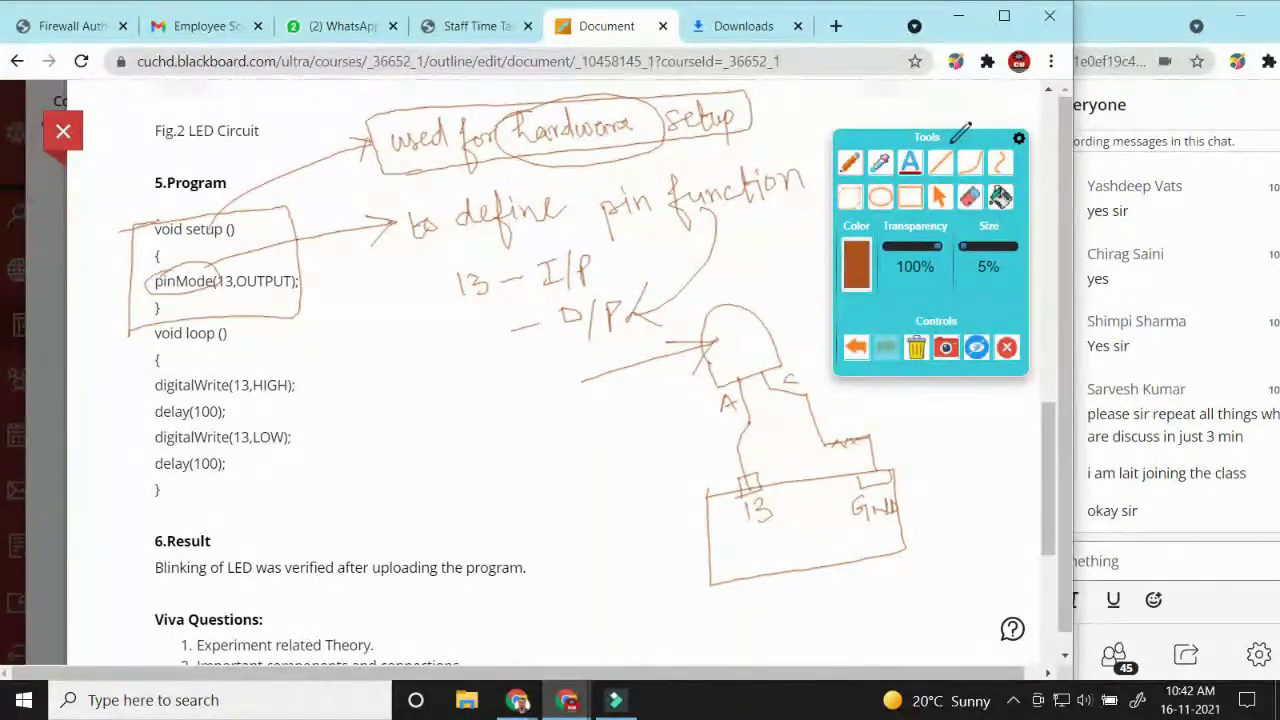
Step: Write ON and OFF beside the code, arrow the LED to OFF, and box a Delay label
drag(484, 390, 524, 372)
drag(490, 441, 513, 460)
drag(548, 416, 539, 454)
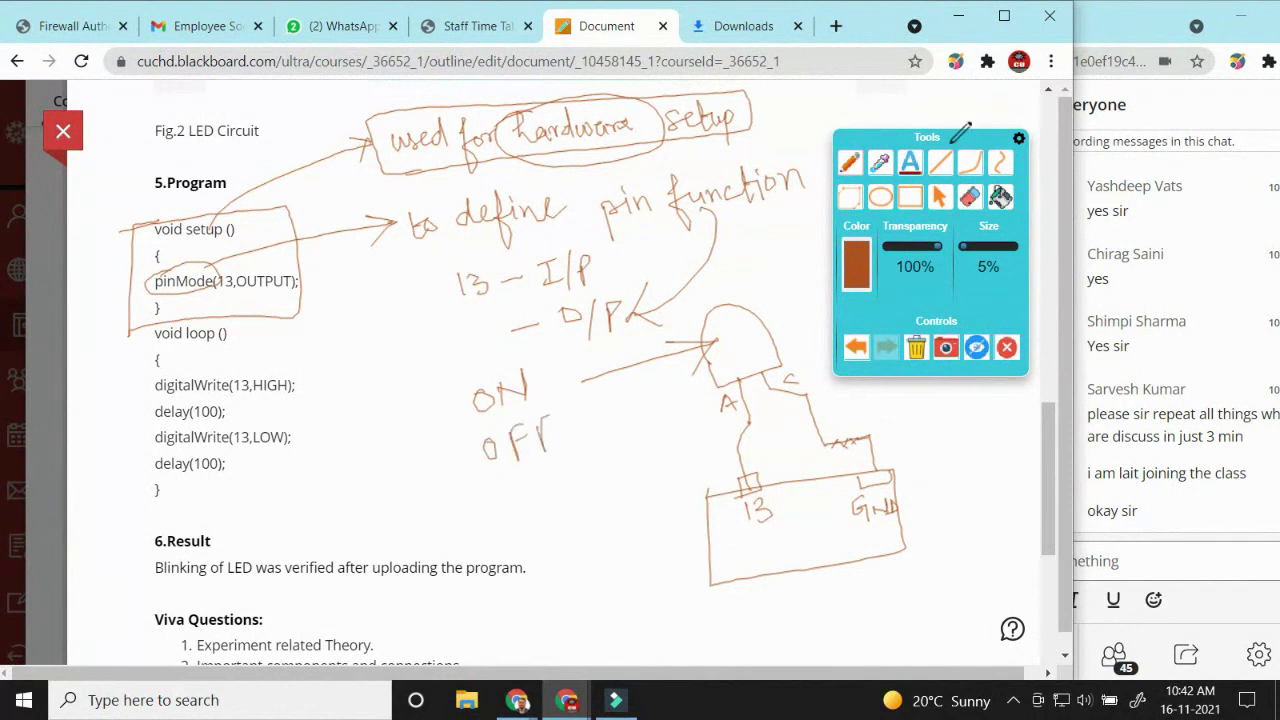
mouse_move(702, 376)
mouse_down()
mouse_move(573, 430)
mouse_move(606, 440)
mouse_up()
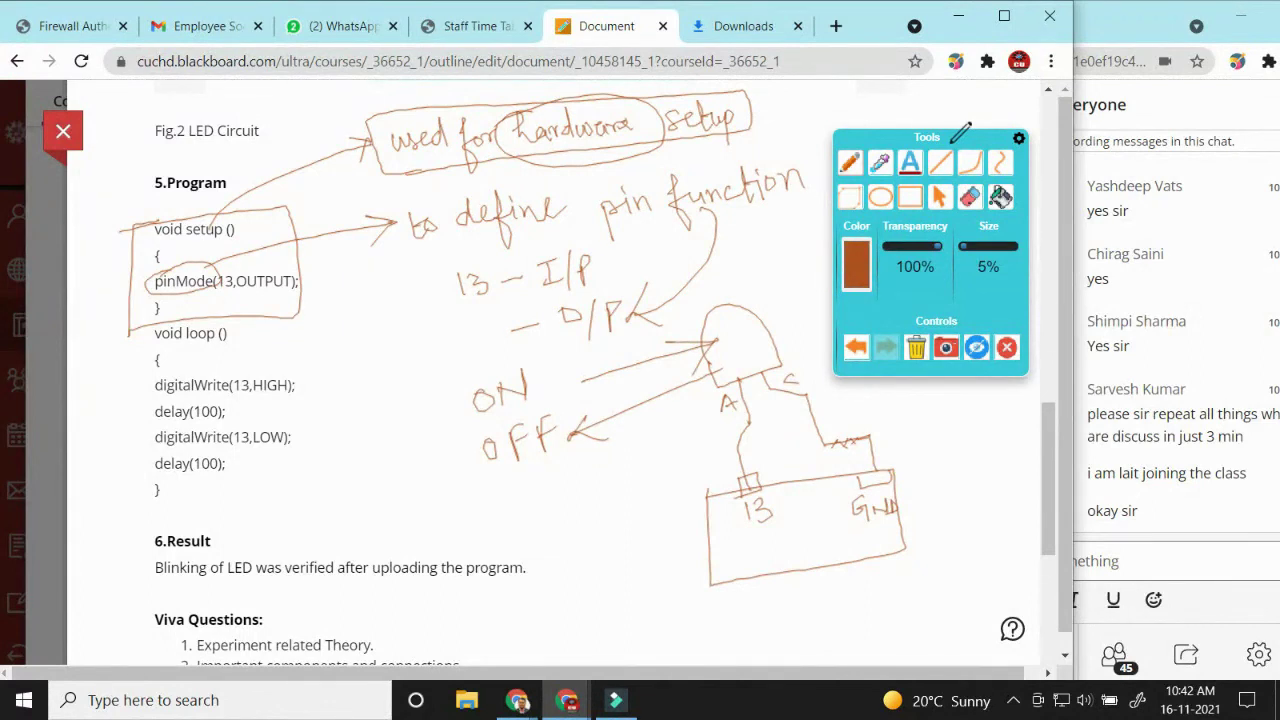
mouse_move(463, 399)
mouse_down()
mouse_move(398, 447)
mouse_move(444, 465)
mouse_up()
mouse_move(390, 468)
mouse_down()
mouse_move(407, 510)
mouse_move(440, 446)
mouse_move(407, 510)
mouse_move(402, 494)
mouse_move(424, 478)
mouse_move(452, 490)
mouse_move(444, 478)
mouse_up()
Step: Handwrite 'wait time' just before the Delay box
drag(246, 524, 260, 546)
drag(256, 520, 282, 540)
mouse_move(282, 536)
mouse_down()
mouse_move(289, 501)
mouse_move(318, 552)
mouse_up()
drag(312, 522, 338, 520)
drag(347, 506, 346, 518)
drag(356, 504, 378, 492)
drag(378, 504, 390, 498)
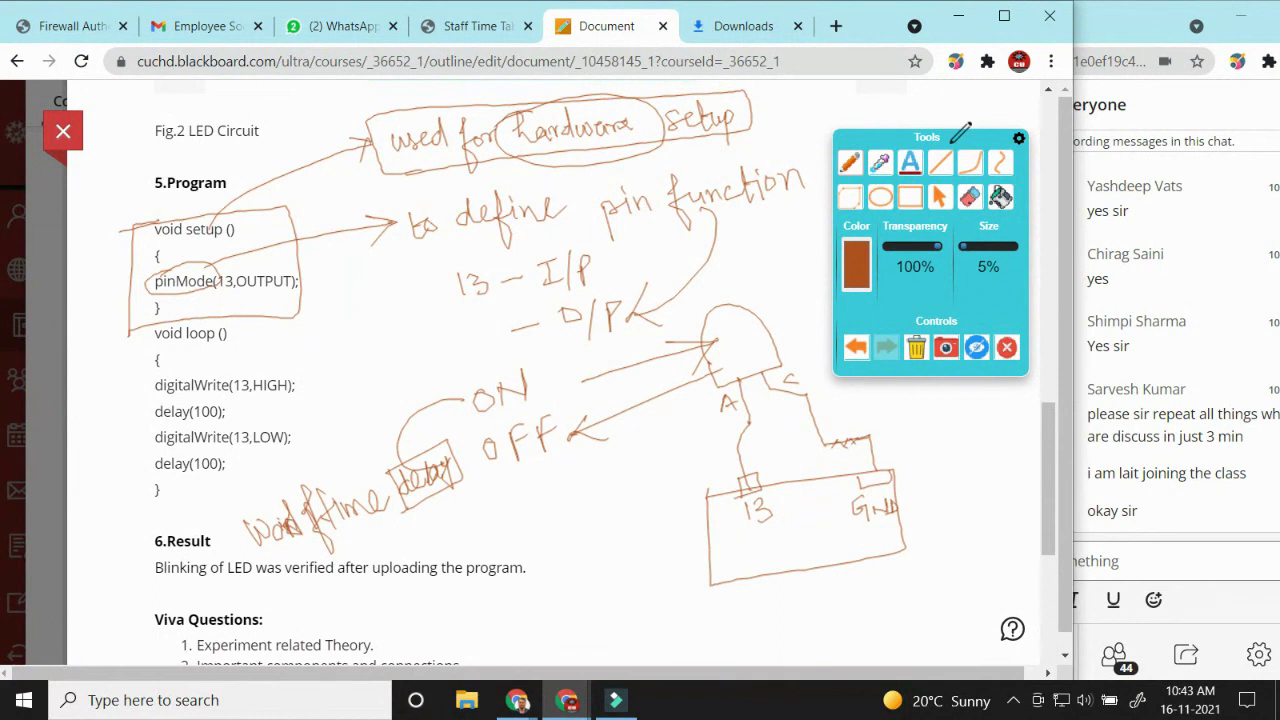
Step: Label the board 'UNO uC' with an arrow to a 'Very fast' note
mouse_move(738, 546)
mouse_down()
mouse_move(663, 568)
mouse_move(595, 558)
mouse_move(624, 580)
mouse_up()
mouse_move(626, 568)
mouse_down()
mouse_move(645, 544)
mouse_move(628, 614)
mouse_move(653, 594)
mouse_move(680, 604)
mouse_move(738, 567)
mouse_up()
mouse_move(722, 566)
mouse_down()
mouse_move(726, 582)
mouse_move(764, 553)
mouse_move(786, 570)
mouse_up()
mouse_move(782, 564)
mouse_down()
mouse_move(796, 552)
mouse_move(812, 580)
mouse_move(744, 622)
mouse_move(796, 612)
mouse_up()
mouse_move(816, 584)
mouse_down()
mouse_move(812, 614)
mouse_move(826, 594)
mouse_up()
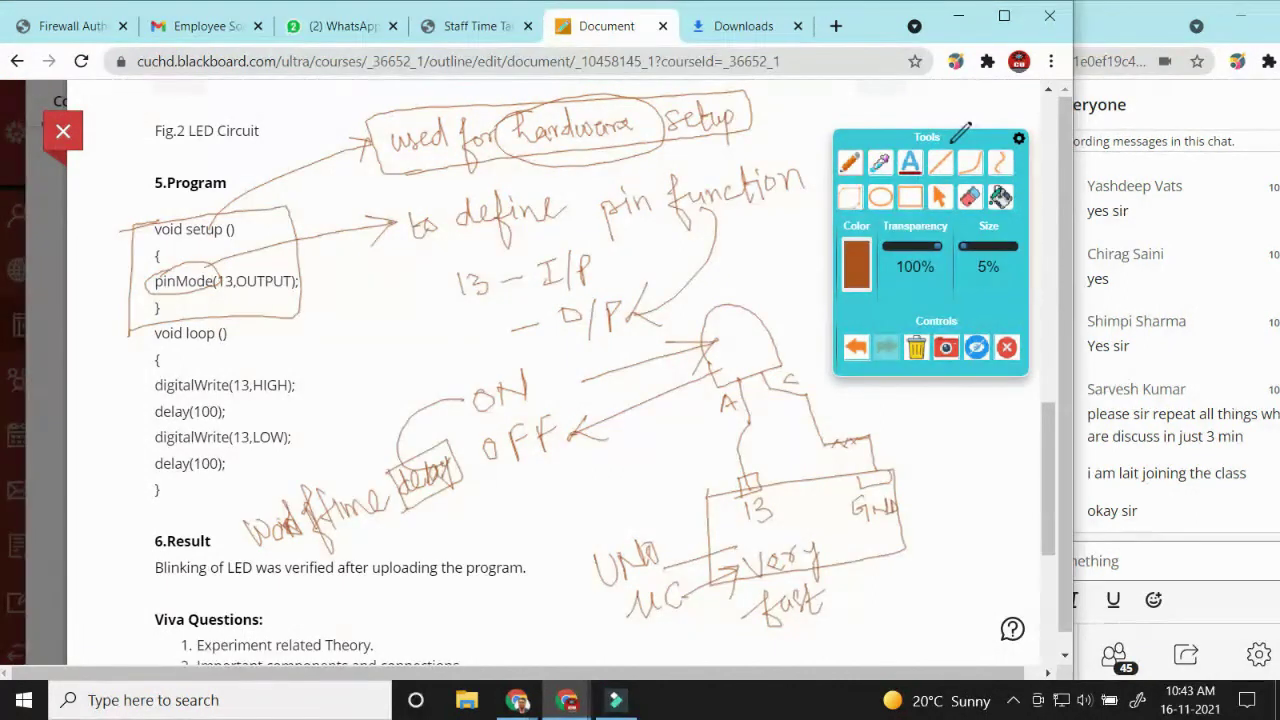
Step: Draw curved arrows from the Delay box to OFF and back up to ON
mouse_move(440, 504)
mouse_down()
mouse_move(527, 512)
mouse_move(550, 455)
mouse_up()
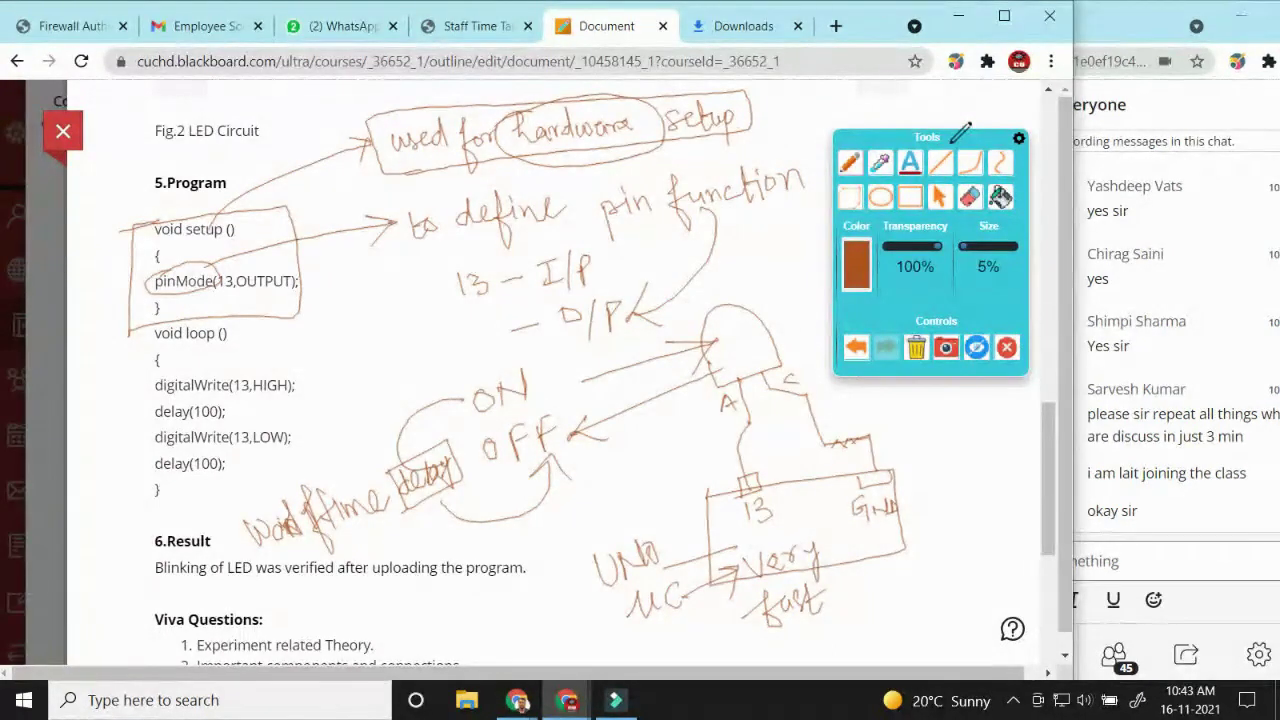
mouse_move(468, 388)
mouse_down()
mouse_move(457, 426)
mouse_move(494, 366)
mouse_move(536, 356)
mouse_move(482, 421)
mouse_move(446, 396)
mouse_move(376, 471)
mouse_move(454, 512)
mouse_move(530, 508)
mouse_move(556, 444)
mouse_up()
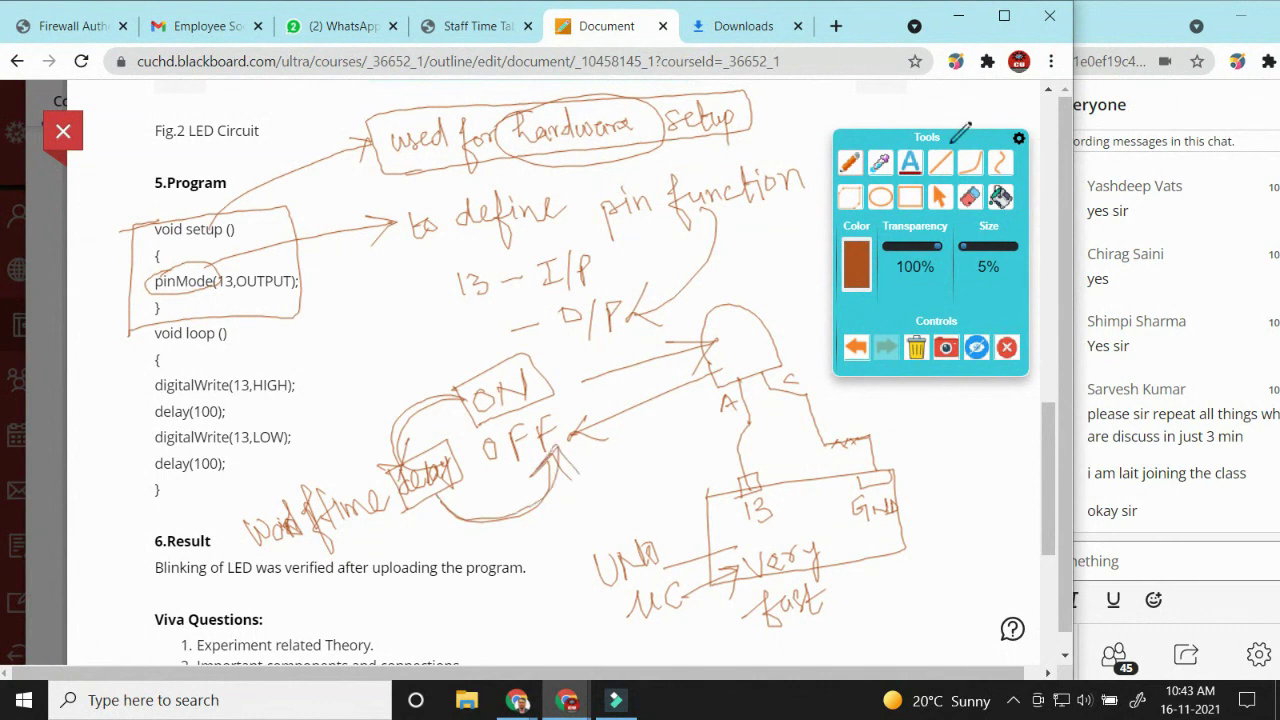
Step: Draw an arc by OFF, an arrow from the delay note to ON, and mark void loop ()
mouse_move(564, 450)
mouse_down()
mouse_move(602, 447)
mouse_move(646, 392)
mouse_move(588, 404)
mouse_move(674, 394)
mouse_move(588, 420)
mouse_move(632, 378)
mouse_move(650, 384)
mouse_move(660, 414)
mouse_up()
mouse_move(628, 343)
mouse_down()
mouse_move(530, 358)
mouse_move(560, 364)
mouse_up()
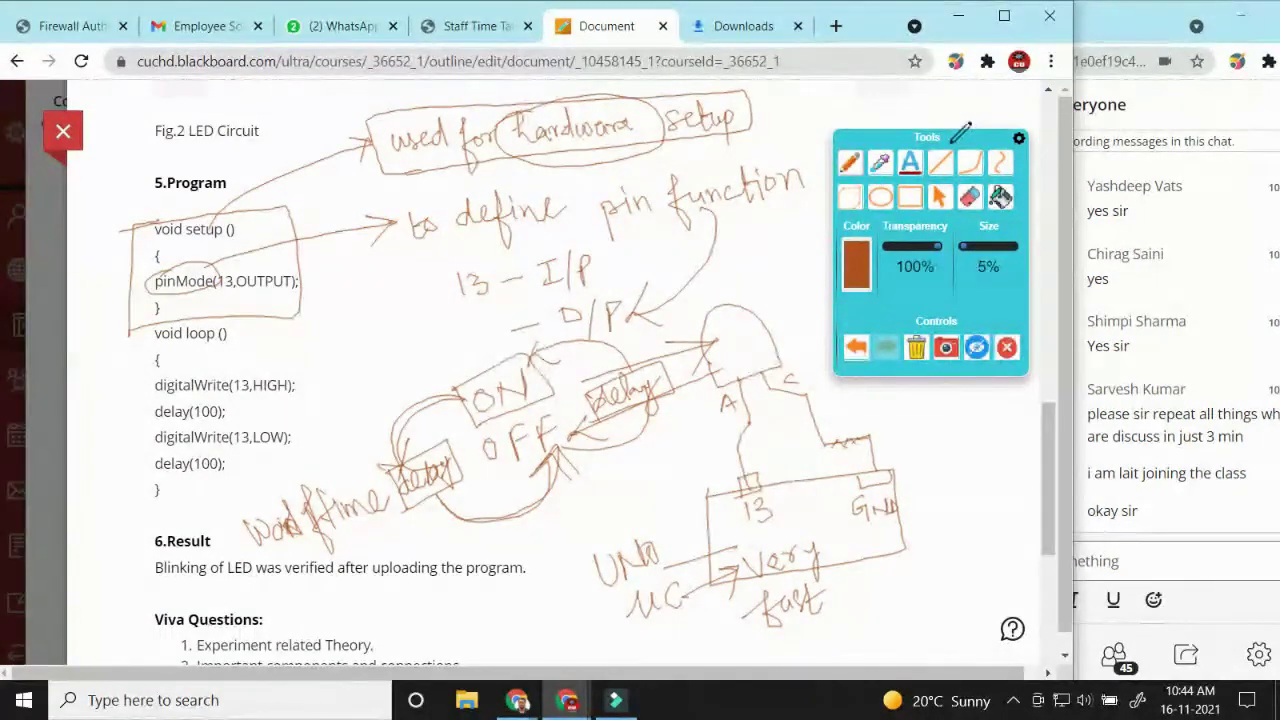
mouse_move(142, 336)
mouse_down()
mouse_move(224, 346)
mouse_move(240, 326)
mouse_move(162, 330)
mouse_up()
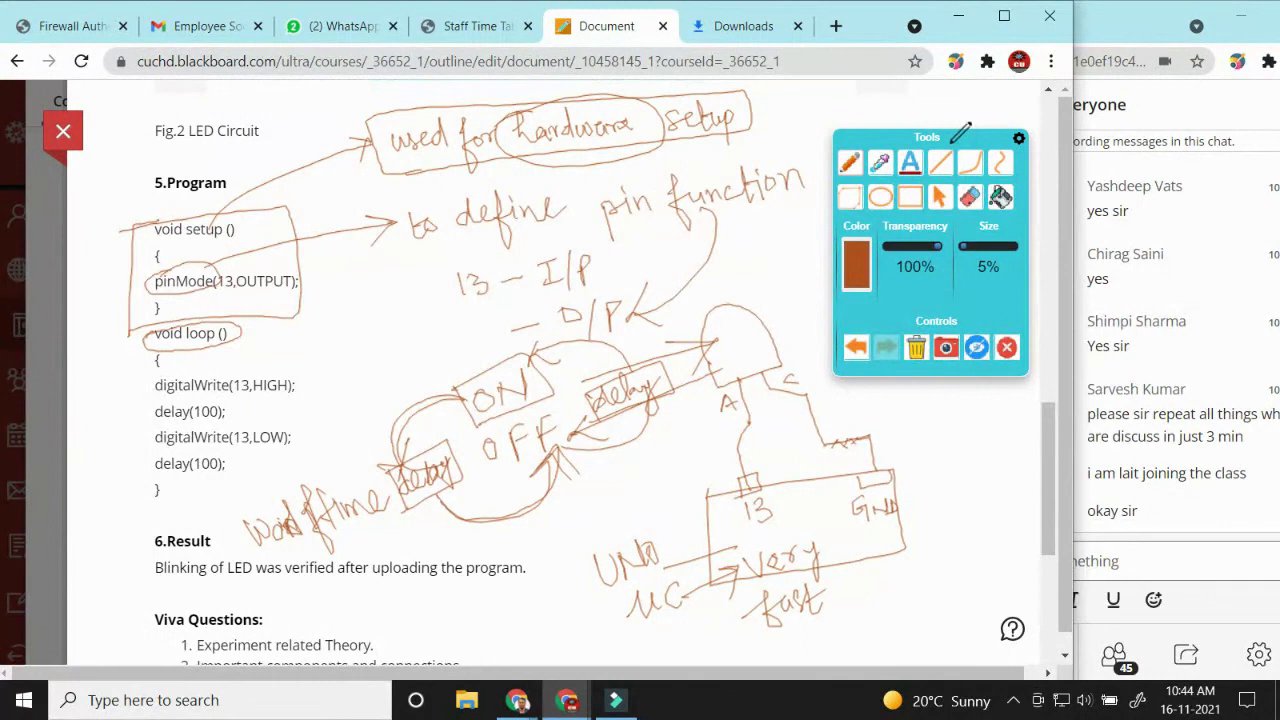
Step: Mark void loop () and arrow the digitalWrite(13,HIGH) line to a circled '13↑ +5V' note
mouse_move(204, 338)
mouse_down()
mouse_move(222, 362)
mouse_move(246, 355)
mouse_move(207, 342)
mouse_up()
drag(286, 326, 302, 372)
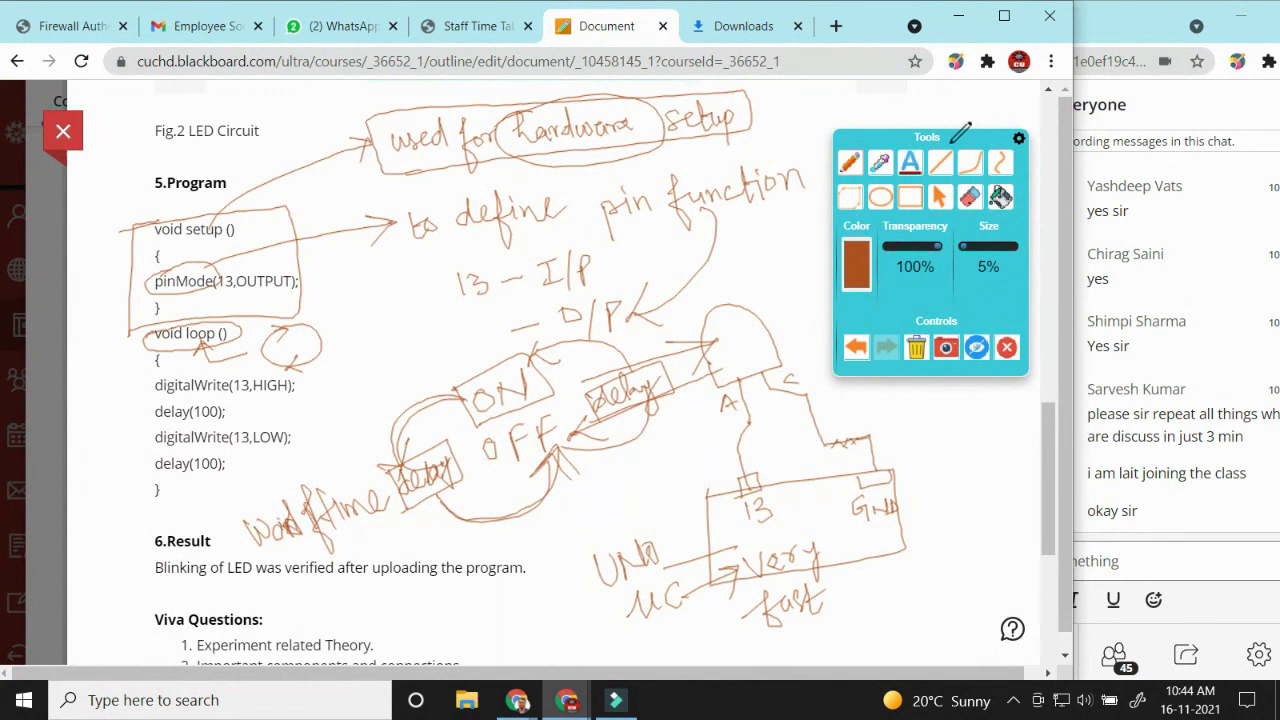
mouse_move(162, 377)
mouse_down()
mouse_move(144, 388)
mouse_move(166, 400)
mouse_move(234, 393)
mouse_move(230, 370)
mouse_move(134, 398)
mouse_up()
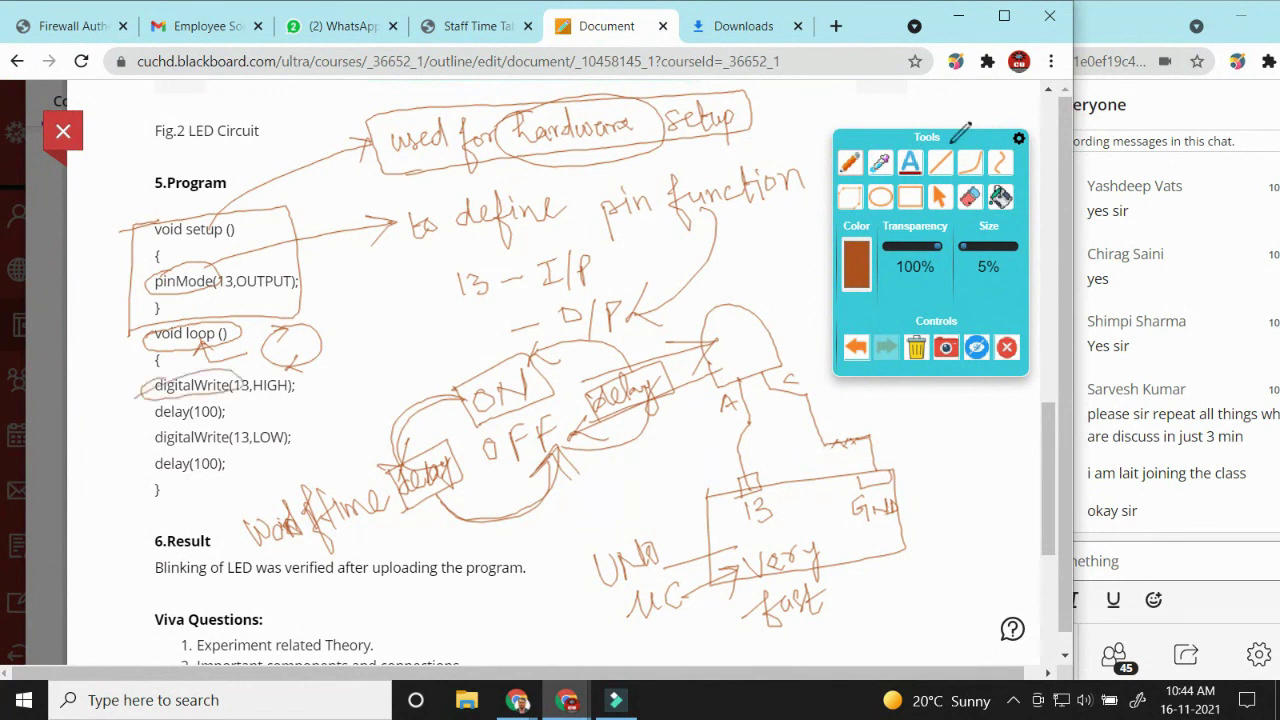
mouse_move(224, 400)
mouse_down()
mouse_move(330, 380)
mouse_move(364, 372)
mouse_up()
drag(377, 336, 386, 357)
mouse_move(403, 310)
mouse_down()
mouse_move(414, 340)
mouse_move(403, 307)
mouse_move(417, 318)
mouse_up()
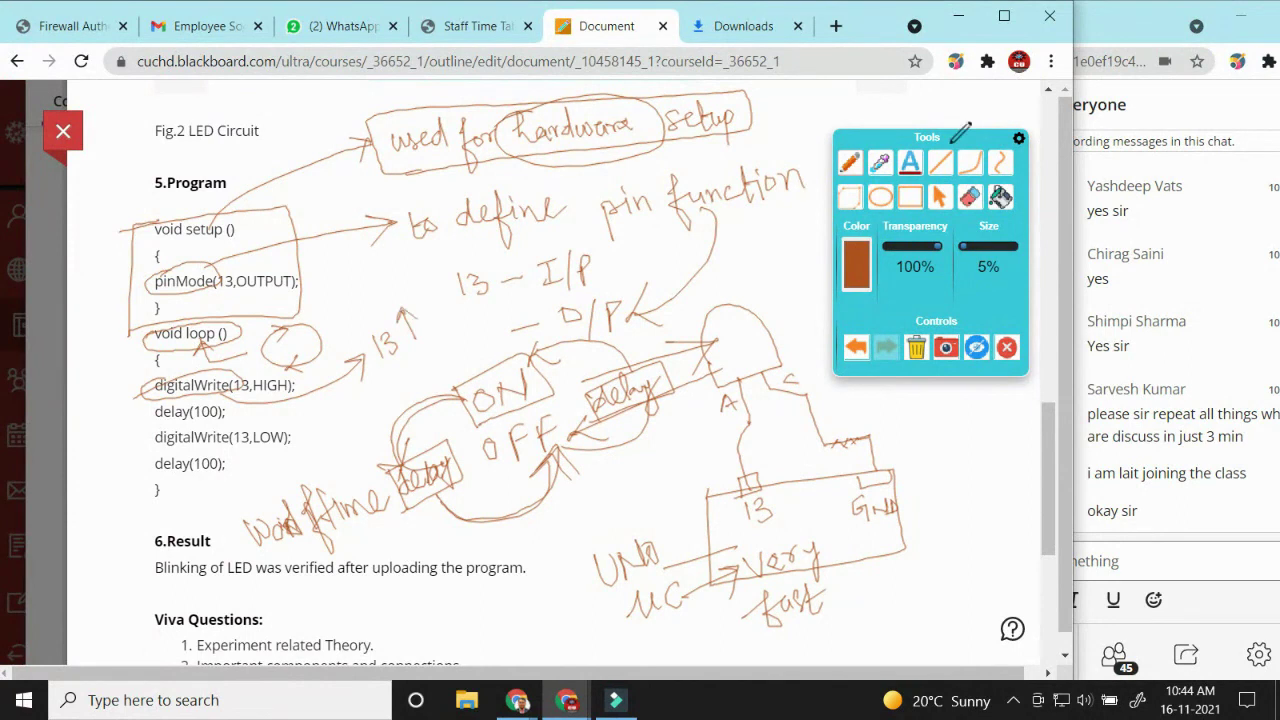
drag(426, 336, 475, 317)
mouse_move(442, 318)
mouse_down()
mouse_move(426, 328)
mouse_move(478, 352)
mouse_move(490, 322)
mouse_up()
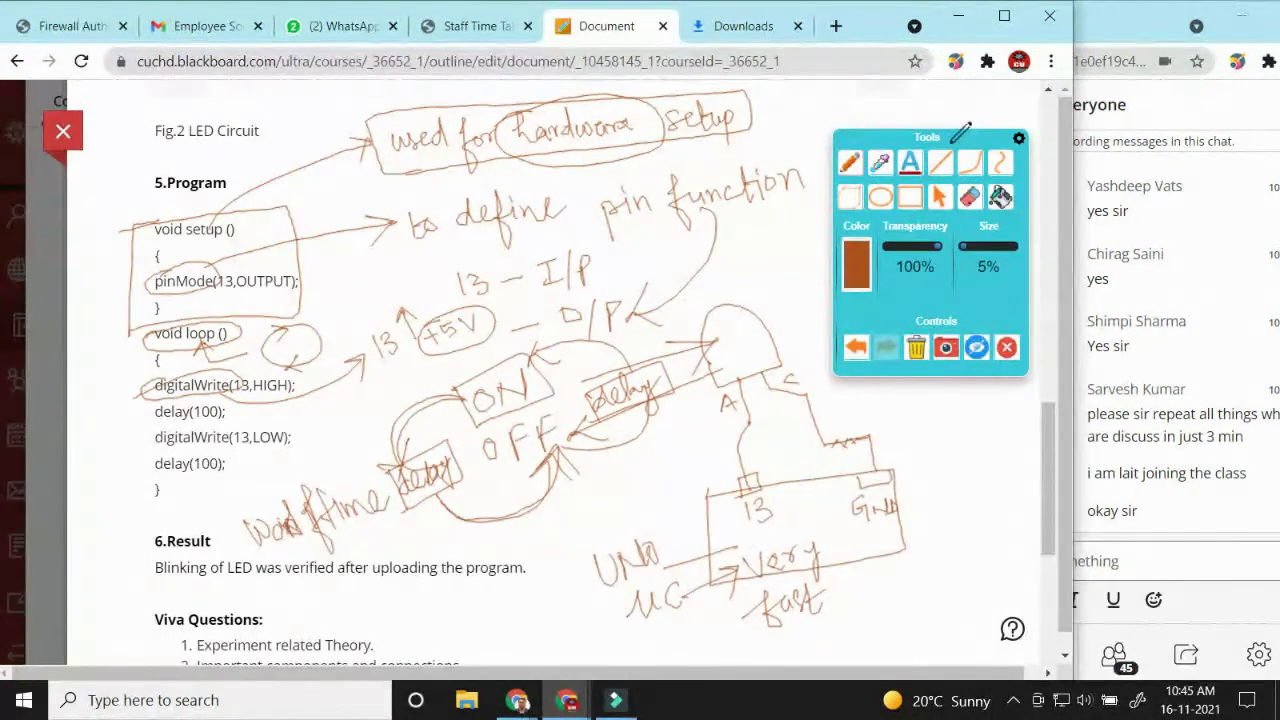
Step: Note 100ms at the delay(100) lines and arrow the digitalWrite(13,LOW) line to '13↓ 0V'
mouse_move(166, 406)
mouse_down()
mouse_move(146, 414)
mouse_move(208, 421)
mouse_move(238, 396)
mouse_up()
mouse_move(230, 420)
mouse_down()
mouse_move(308, 427)
mouse_move(352, 404)
mouse_move(396, 412)
mouse_up()
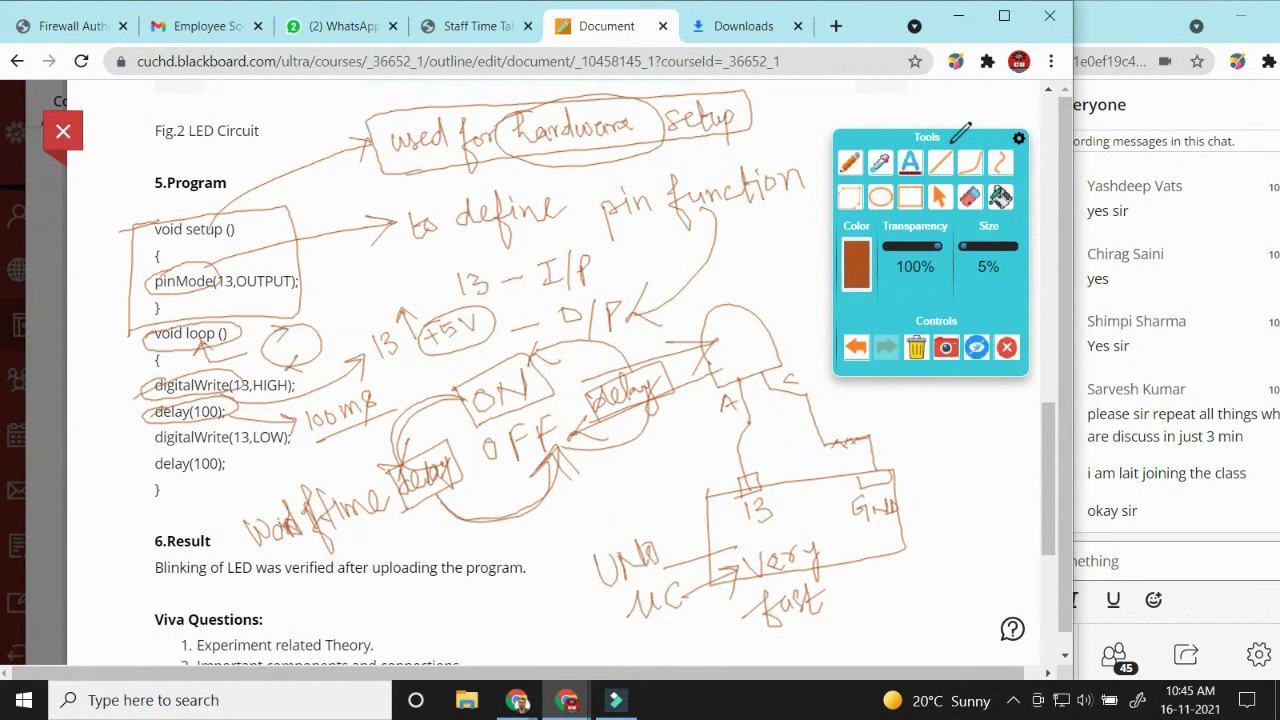
mouse_move(148, 432)
mouse_down()
mouse_move(142, 452)
mouse_move(220, 453)
mouse_move(242, 424)
mouse_move(124, 440)
mouse_up()
mouse_move(234, 443)
mouse_down()
mouse_move(240, 480)
mouse_move(297, 464)
mouse_move(298, 476)
mouse_move(292, 466)
mouse_move(343, 464)
mouse_move(332, 453)
mouse_move(320, 455)
mouse_move(345, 470)
mouse_move(322, 448)
mouse_up()
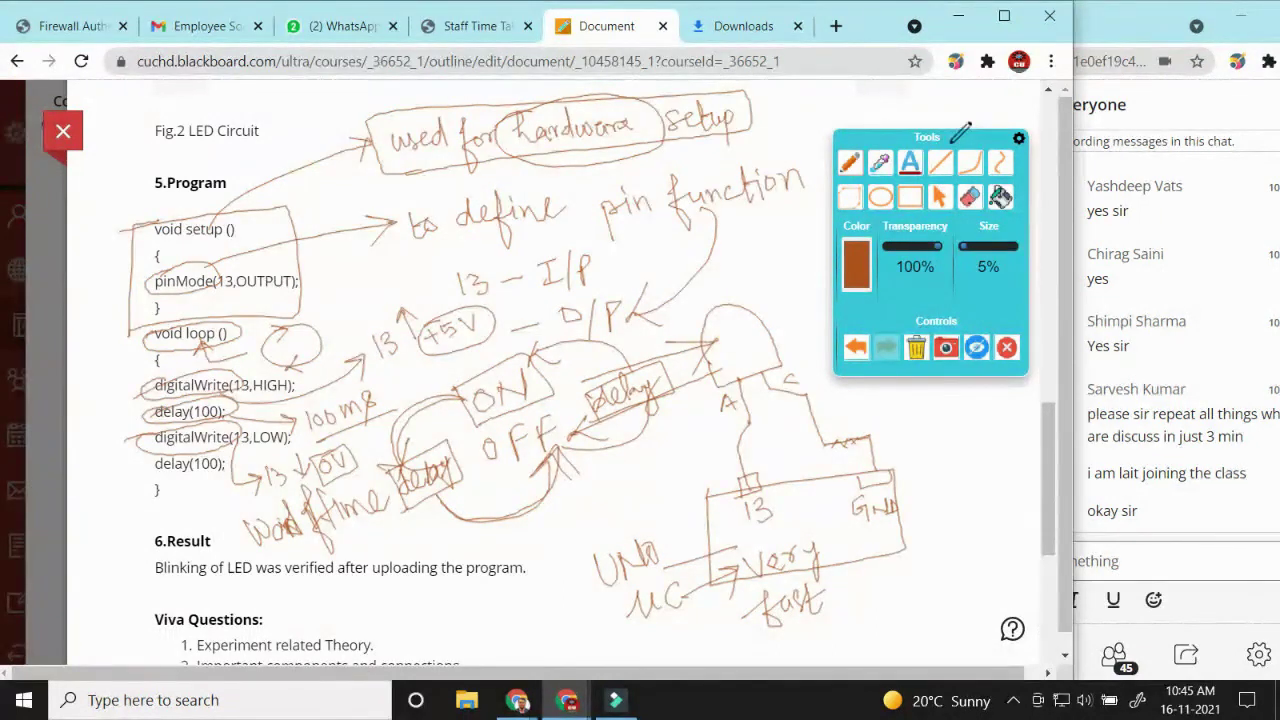
mouse_move(230, 458)
mouse_down()
mouse_move(175, 447)
mouse_move(228, 478)
mouse_up()
drag(150, 462, 110, 483)
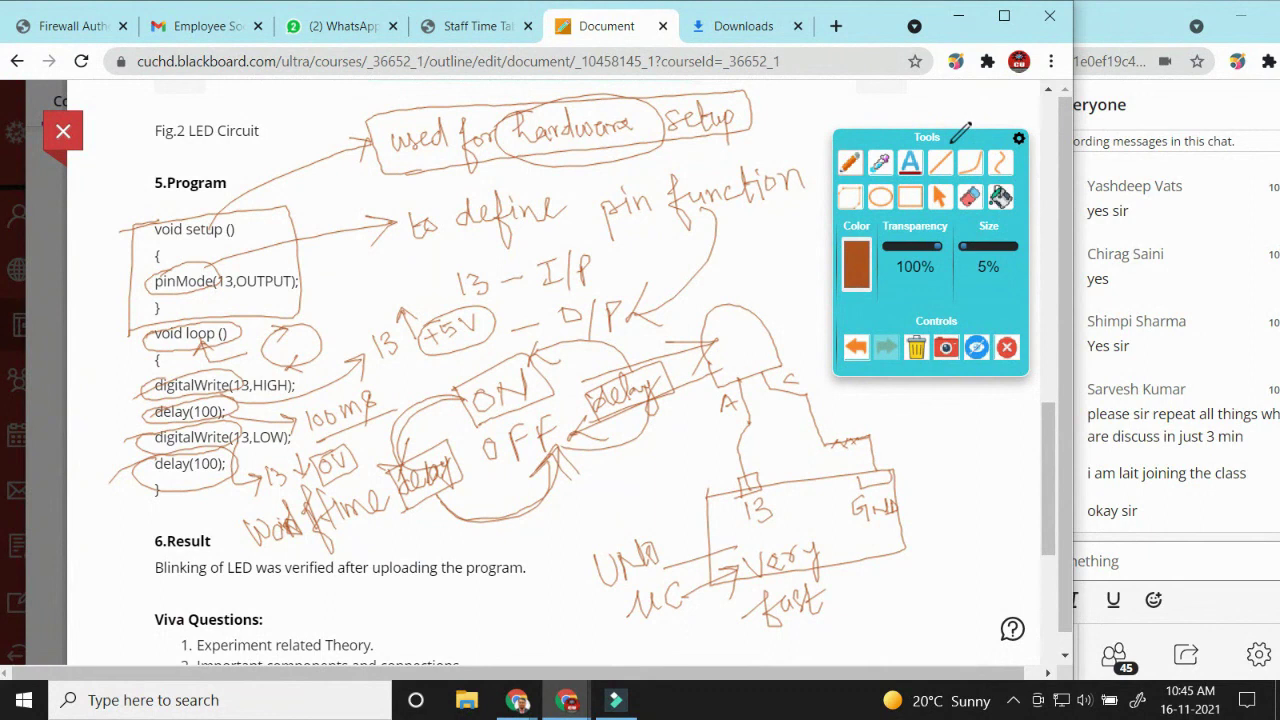
Step: Draw a large curved arrow around the loop body showing it repeats
mouse_move(142, 345)
mouse_down()
mouse_move(112, 342)
mouse_move(85, 394)
mouse_move(115, 490)
mouse_up()
mouse_move(200, 331)
mouse_down()
mouse_move(286, 346)
mouse_move(305, 448)
mouse_move(188, 510)
mouse_move(130, 514)
mouse_move(150, 496)
mouse_move(130, 528)
mouse_up()
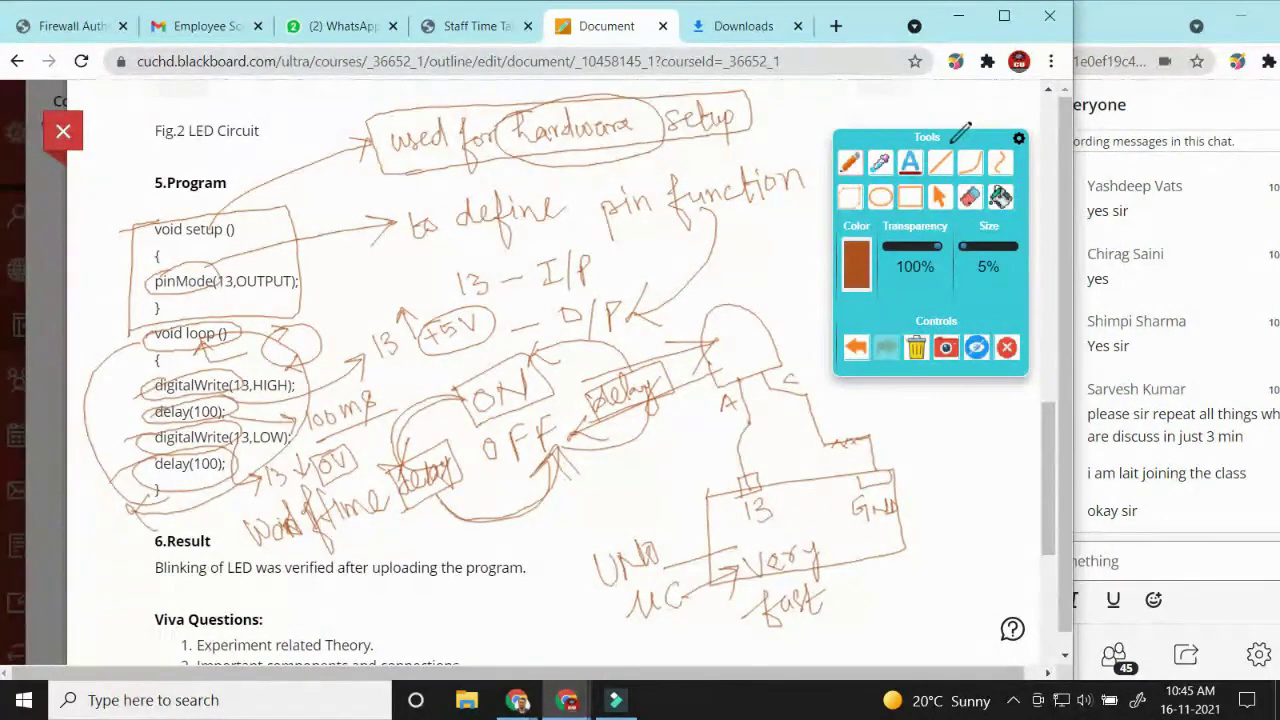
drag(88, 365, 106, 381)
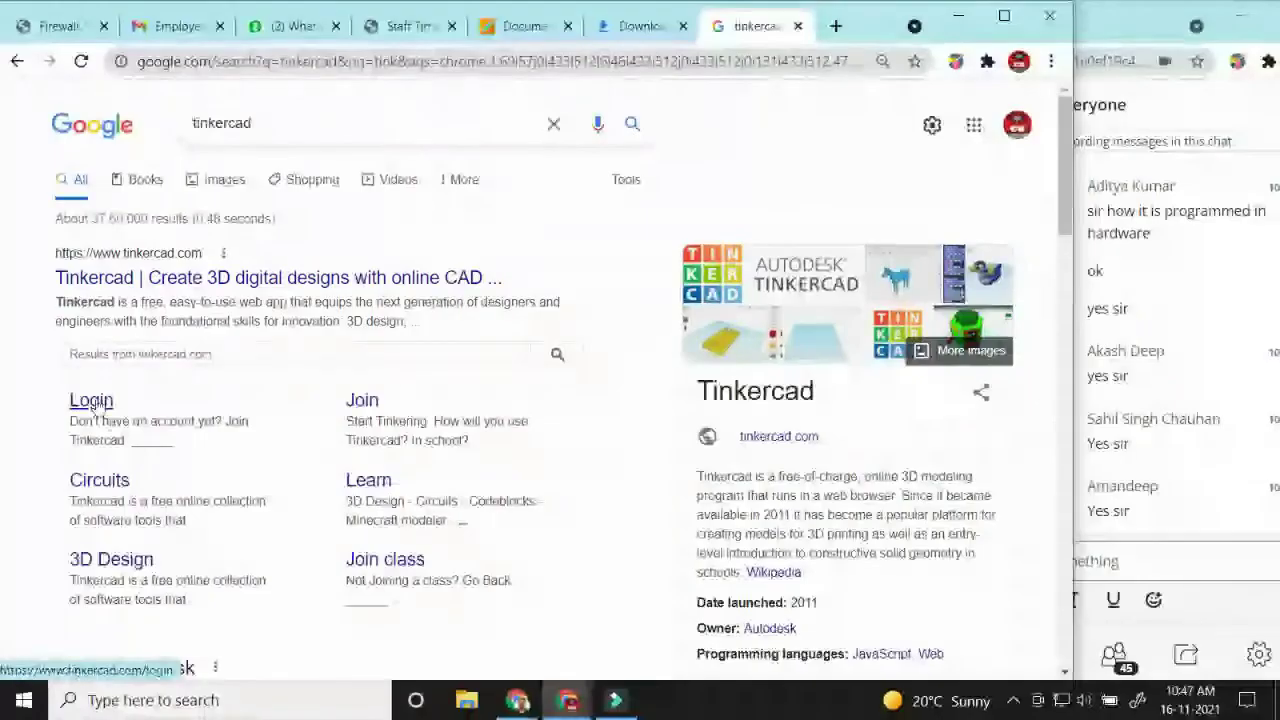
Step: Log in to Tinkercad with a Google account and choose Create new Circuit
click(92, 402)
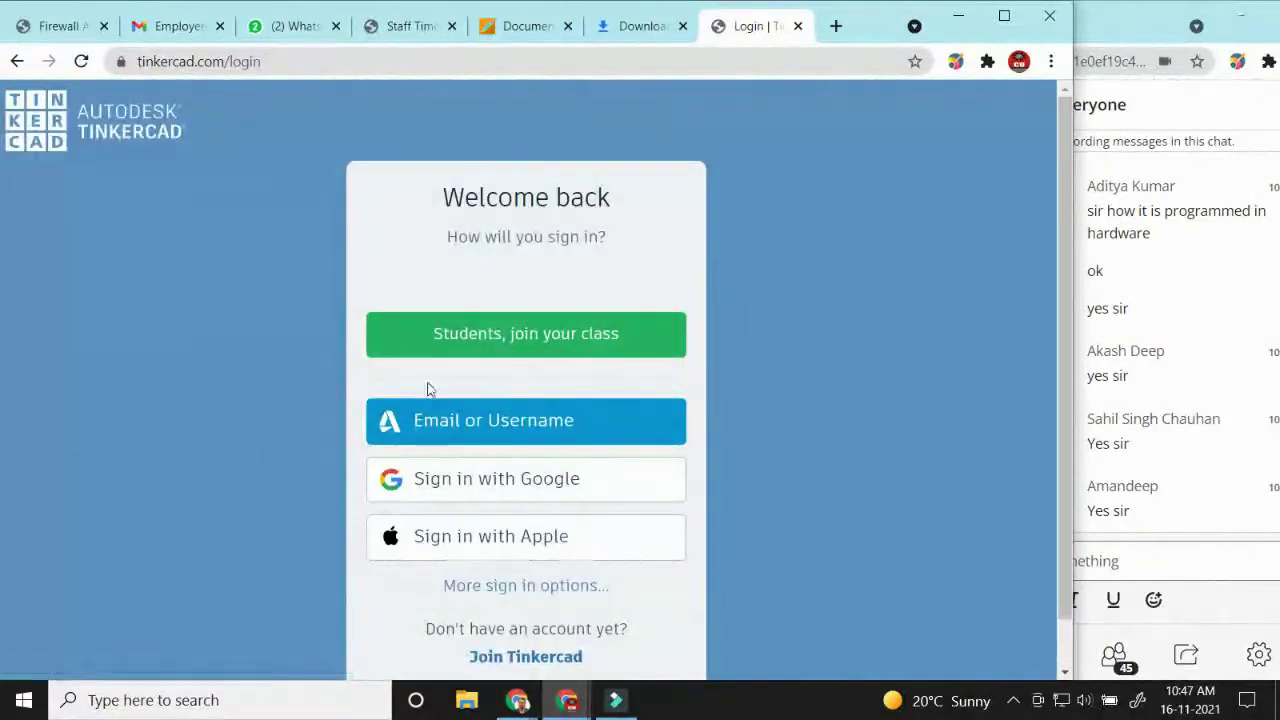
click(492, 484)
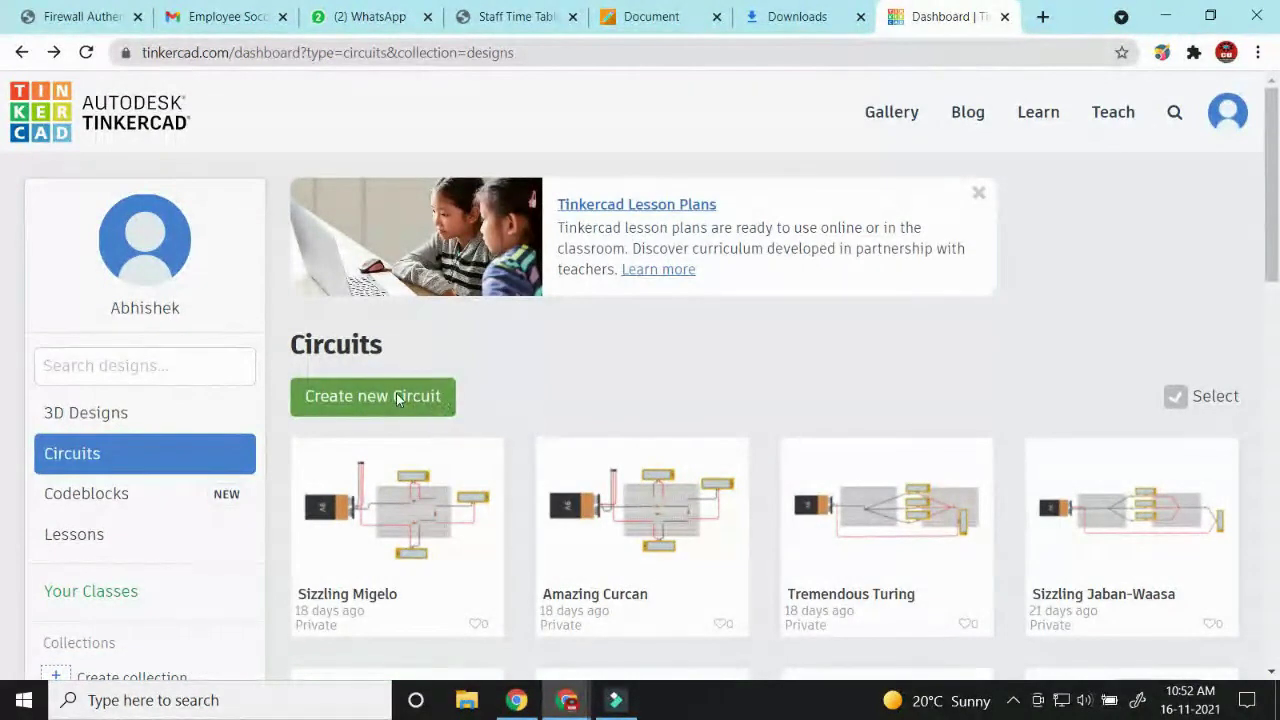
click(398, 399)
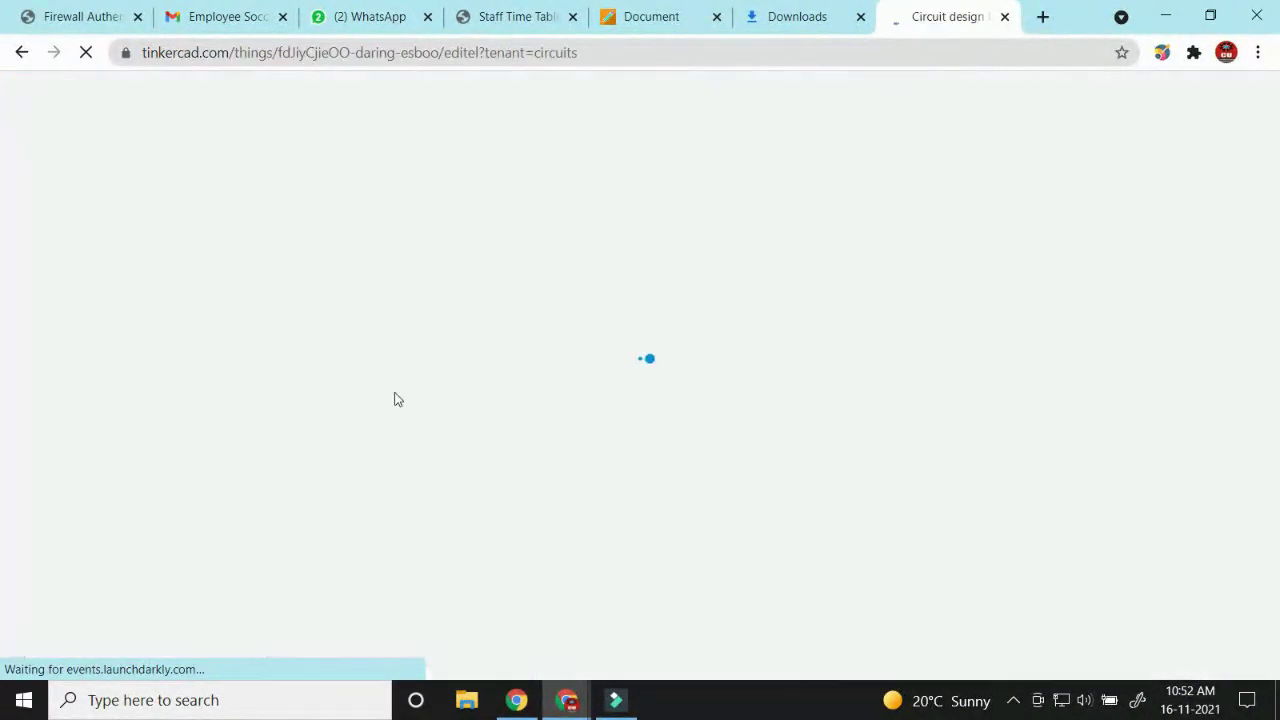
Step: Place a small breadboard on the canvas and plug a red LED in near column 17
click(1210, 15)
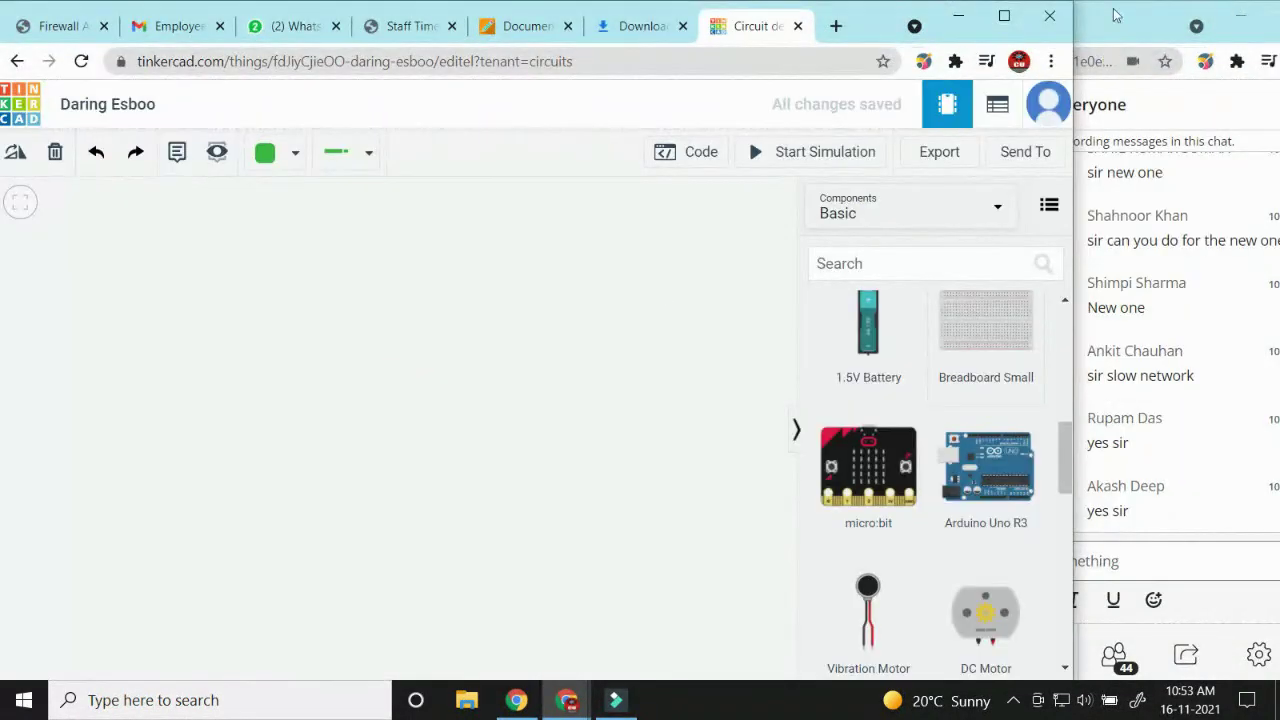
click(1004, 18)
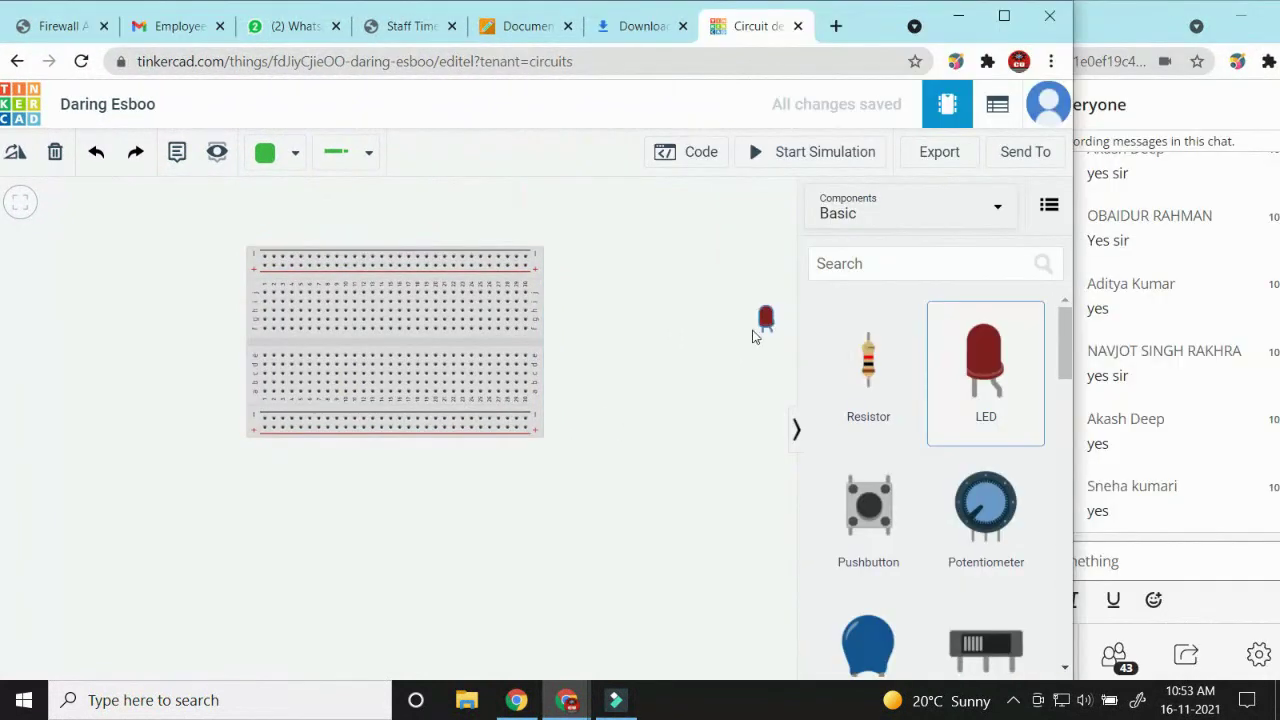
drag(754, 334, 414, 312)
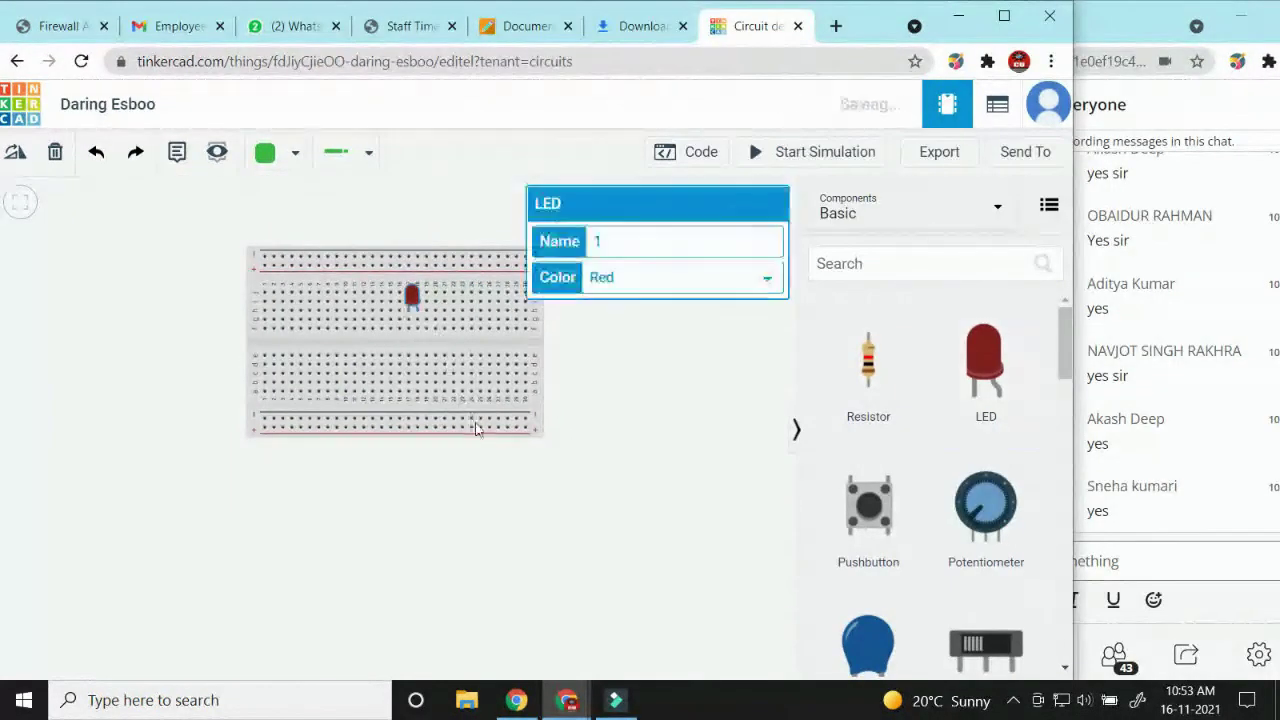
Step: Zoom and pan in on the LED to inspect its legs on the breadboard
scroll(485, 440, up, 1)
scroll(485, 440, up, 1)
drag(451, 551, 509, 614)
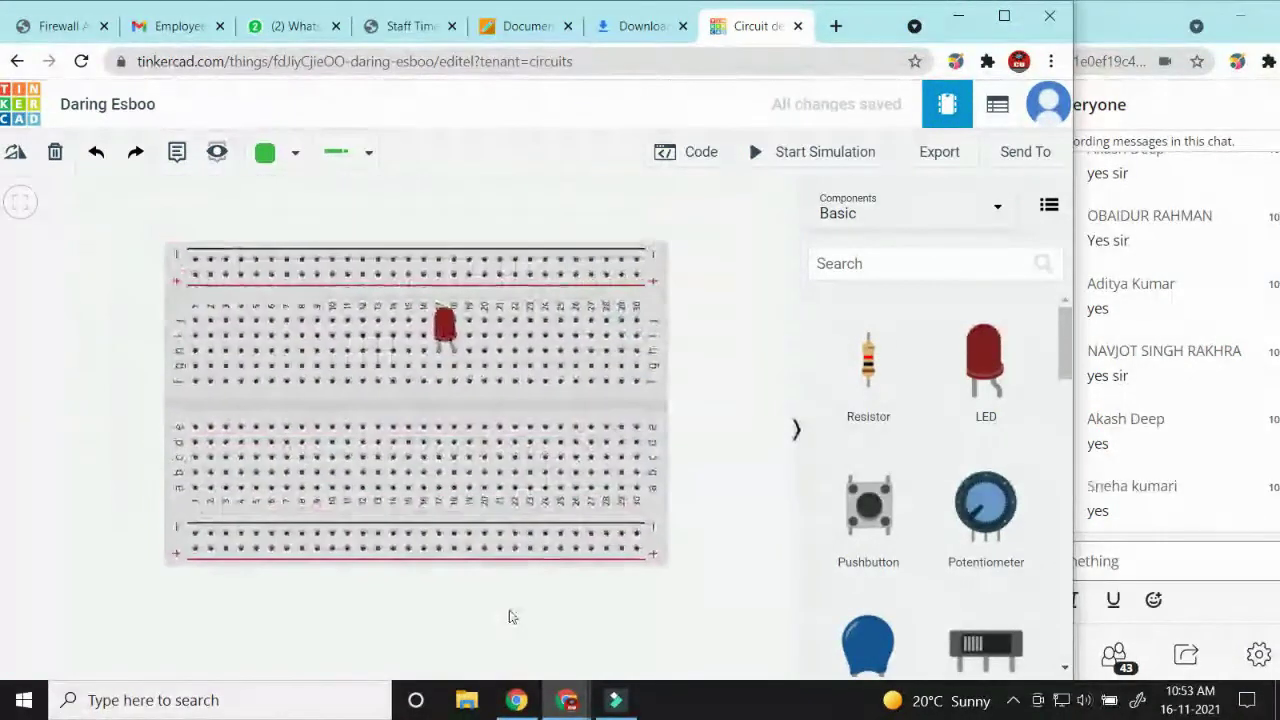
scroll(509, 614, up, 1)
scroll(509, 617, up, 1)
scroll(466, 614, up, 2)
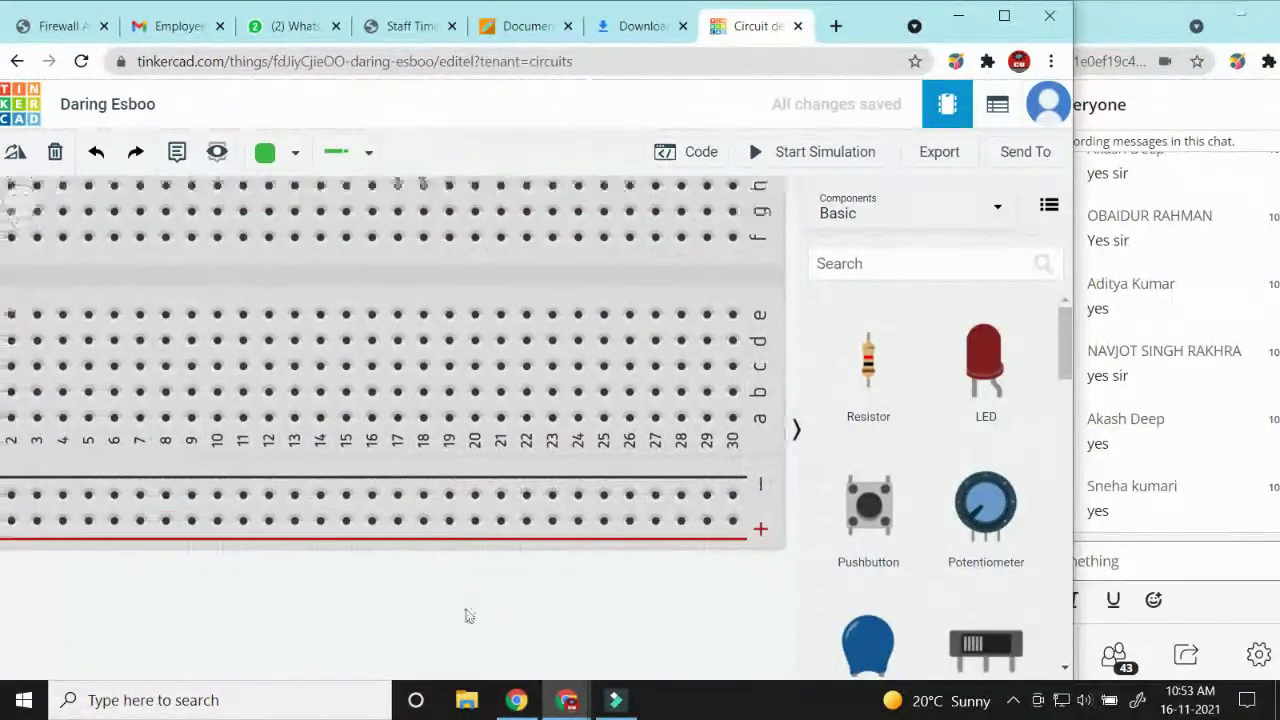
drag(517, 670, 531, 689)
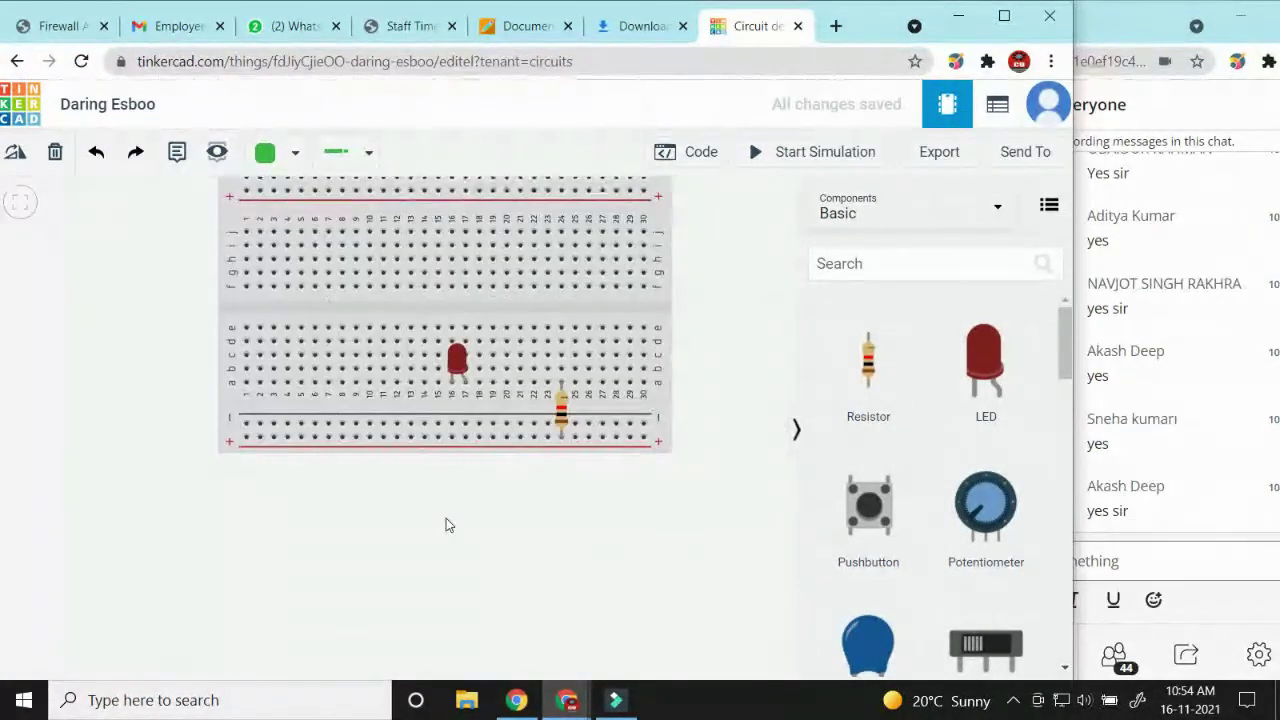
Step: Drop an Arduino Uno R3 from the components list and position it under the breadboard
drag(447, 520, 477, 374)
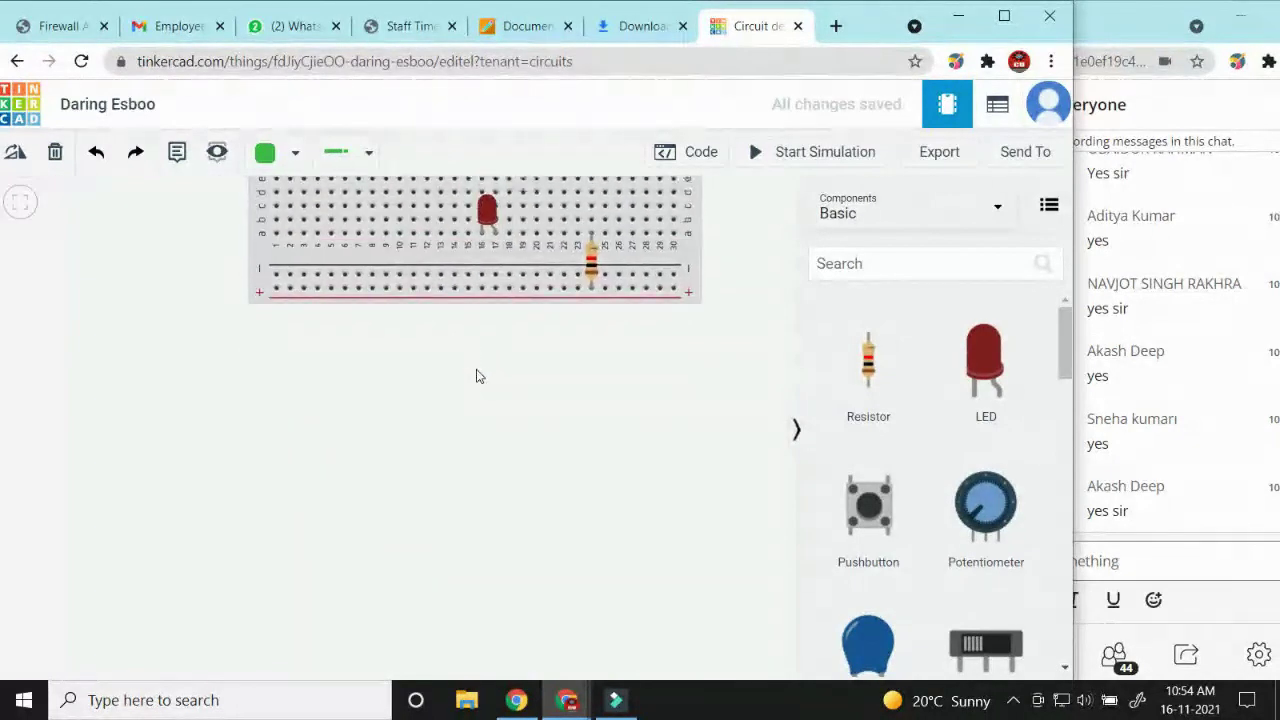
scroll(926, 440, down, 2)
scroll(924, 470, down, 4)
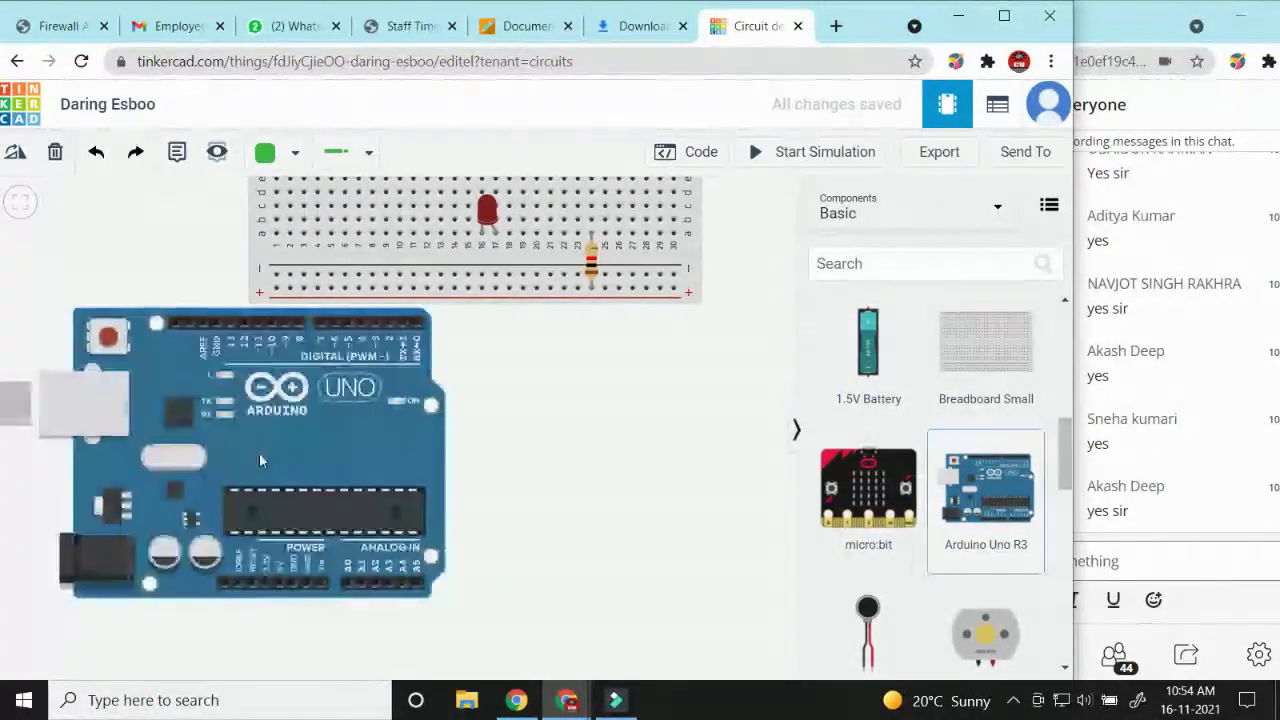
click(259, 452)
drag(279, 428, 457, 441)
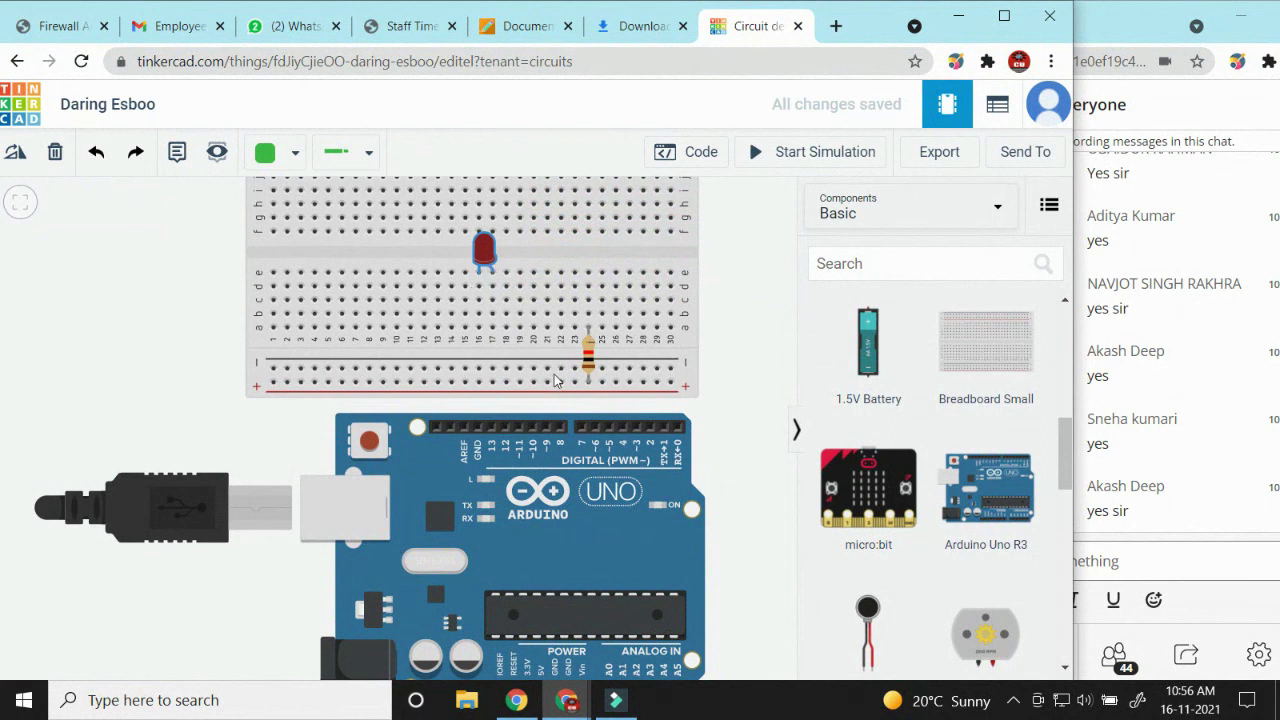
Step: Line up the resistor with the LED, draw a first wire to pin 13, and nudge the Arduino
drag(590, 355, 495, 355)
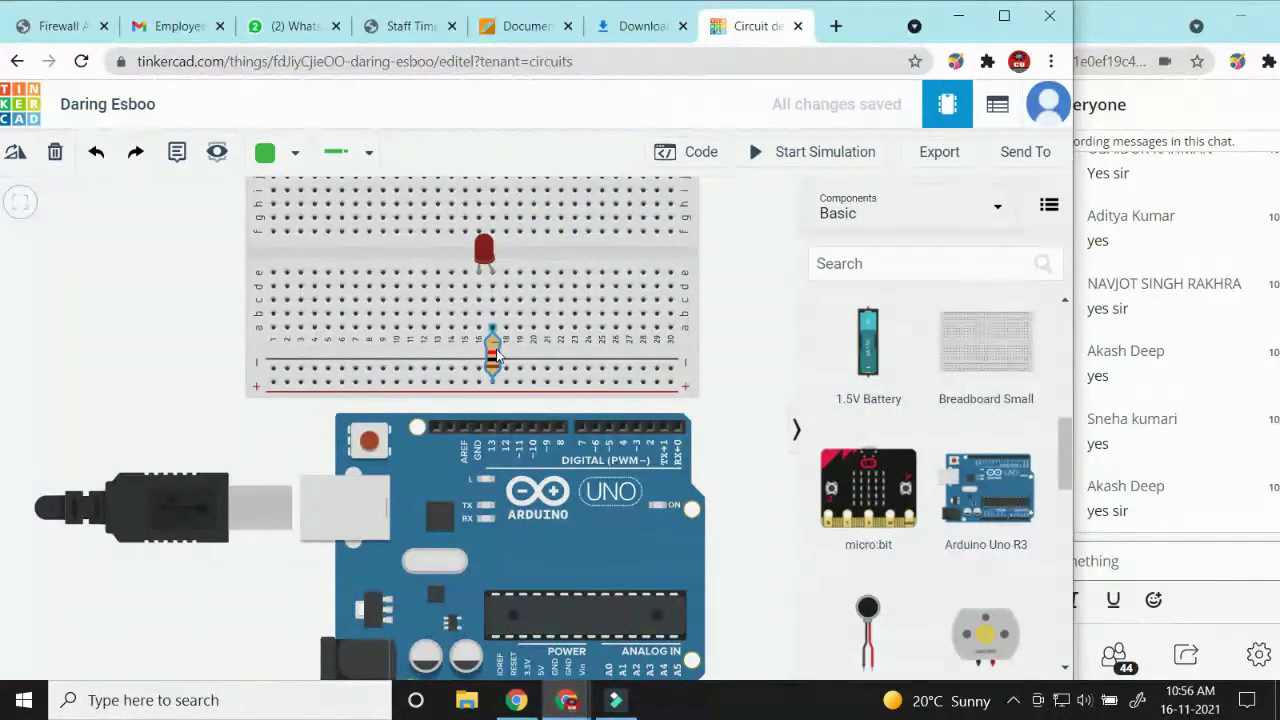
click(491, 332)
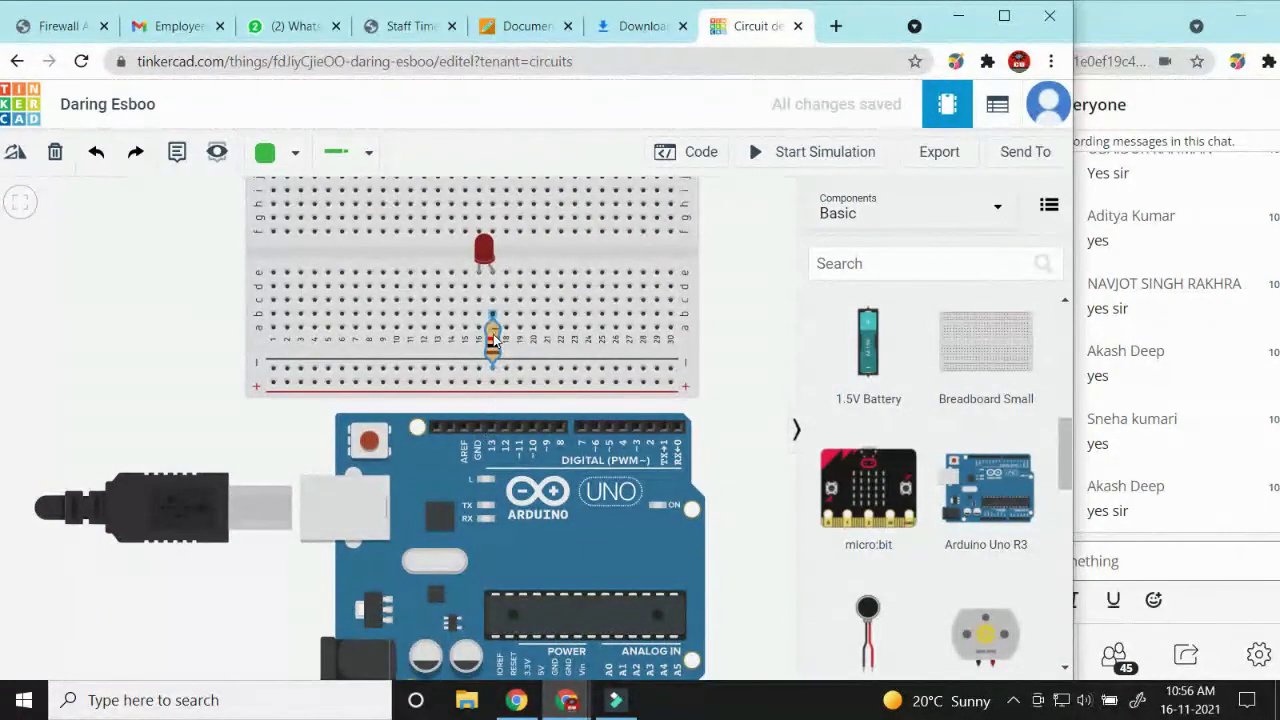
click(492, 430)
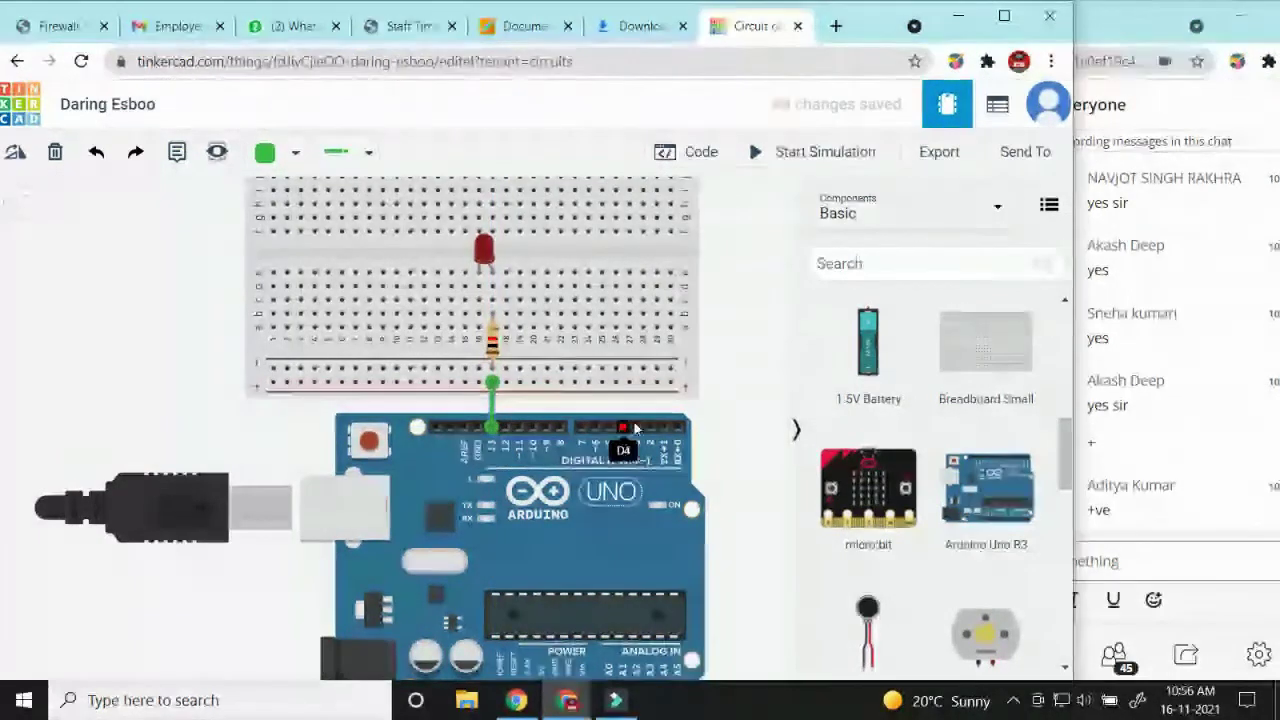
click(676, 488)
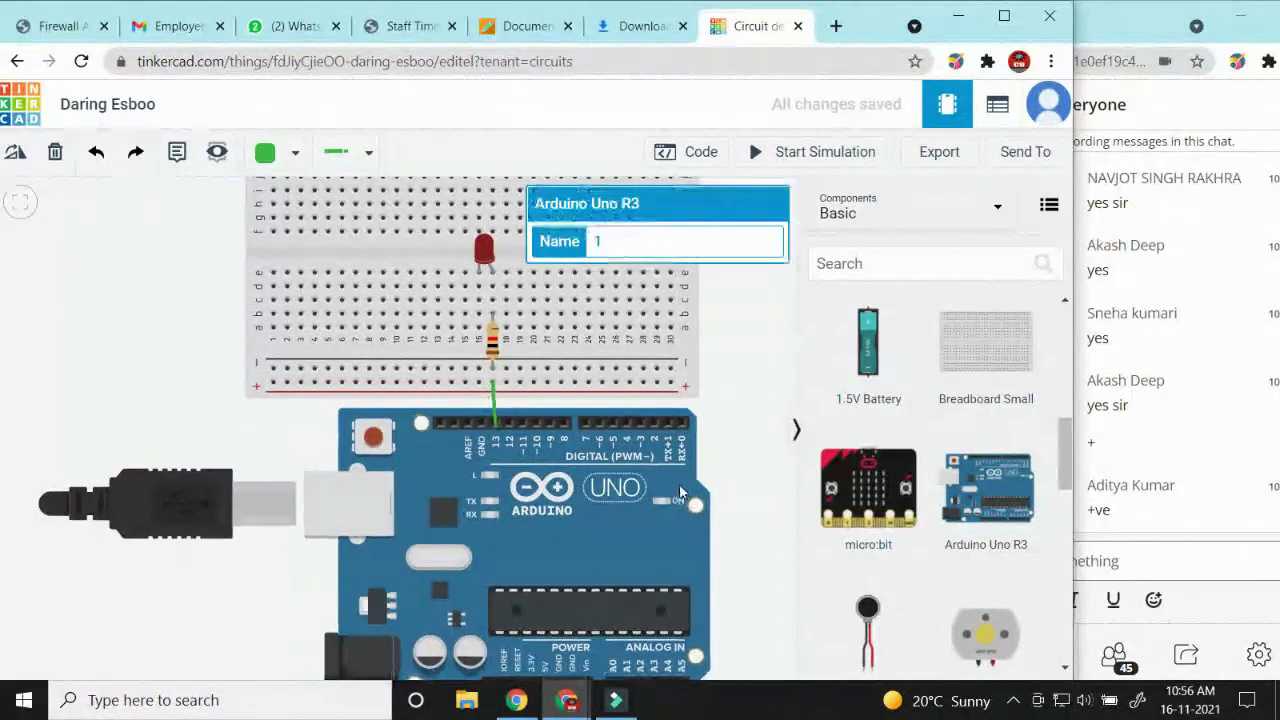
drag(679, 486, 675, 489)
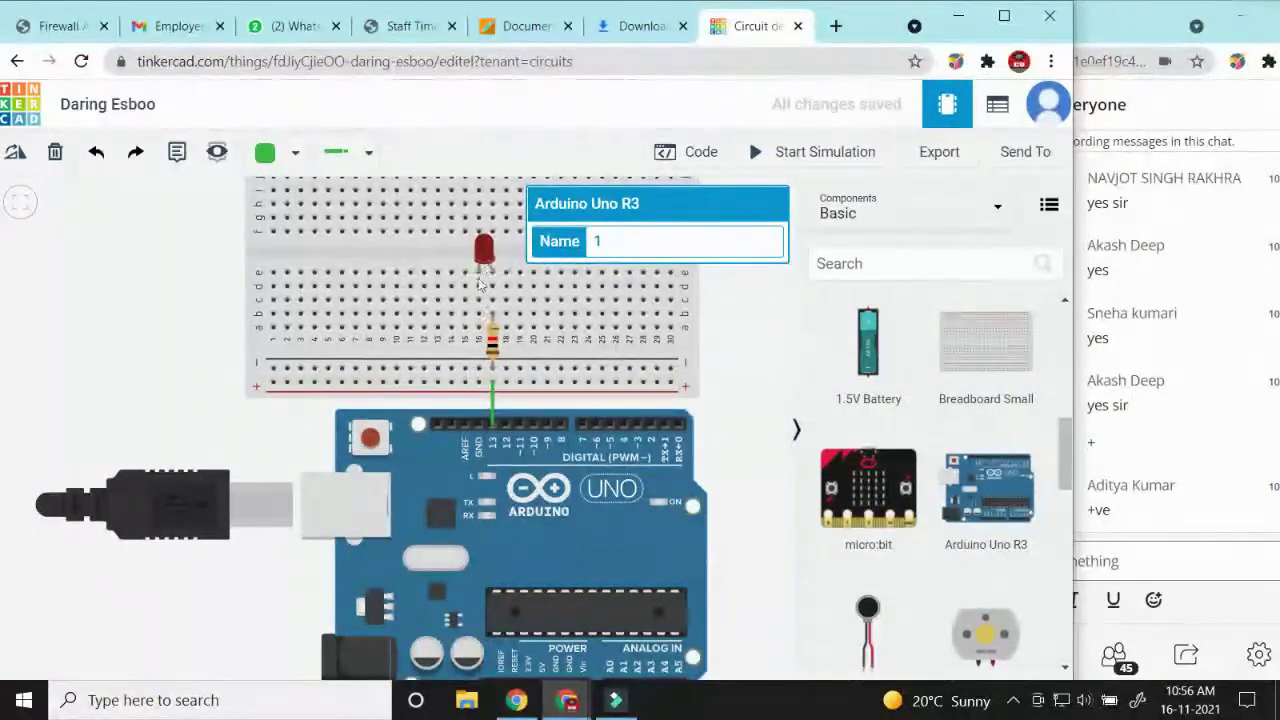
Step: Wire the LED's breadboard column to Arduino GND and colour that wire black
drag(478, 366, 479, 428)
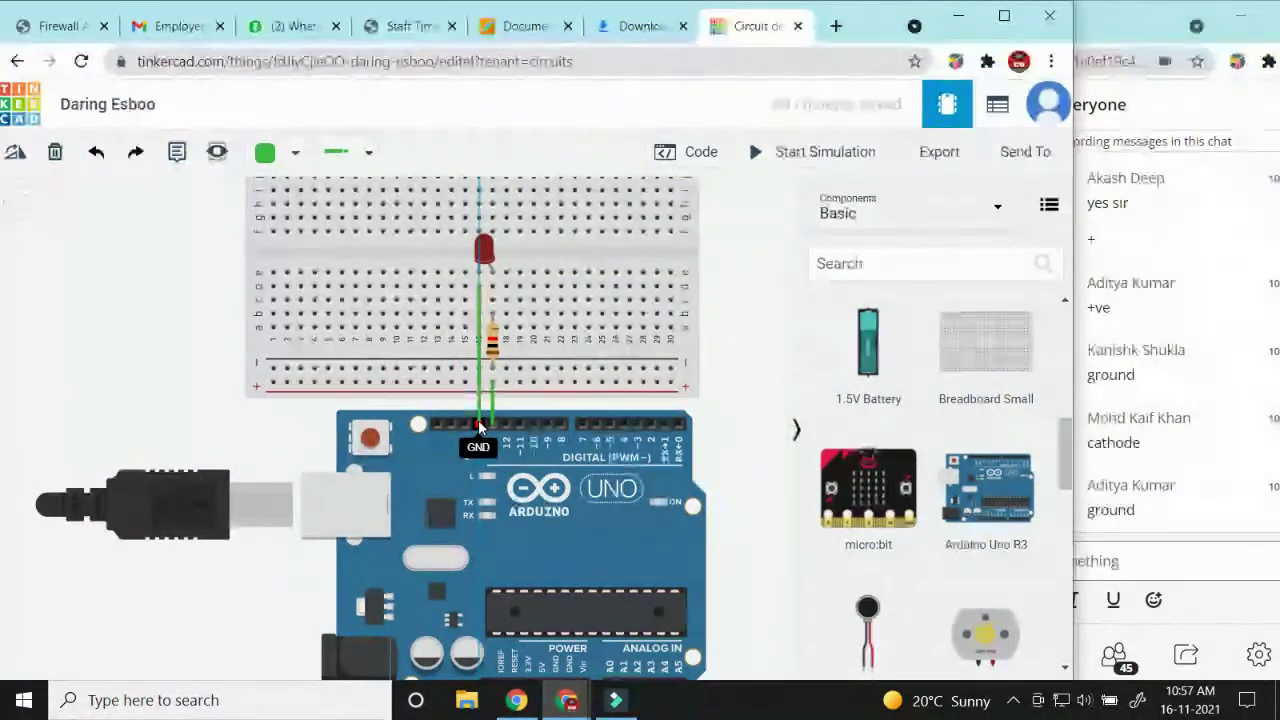
drag(479, 428, 478, 330)
click(479, 330)
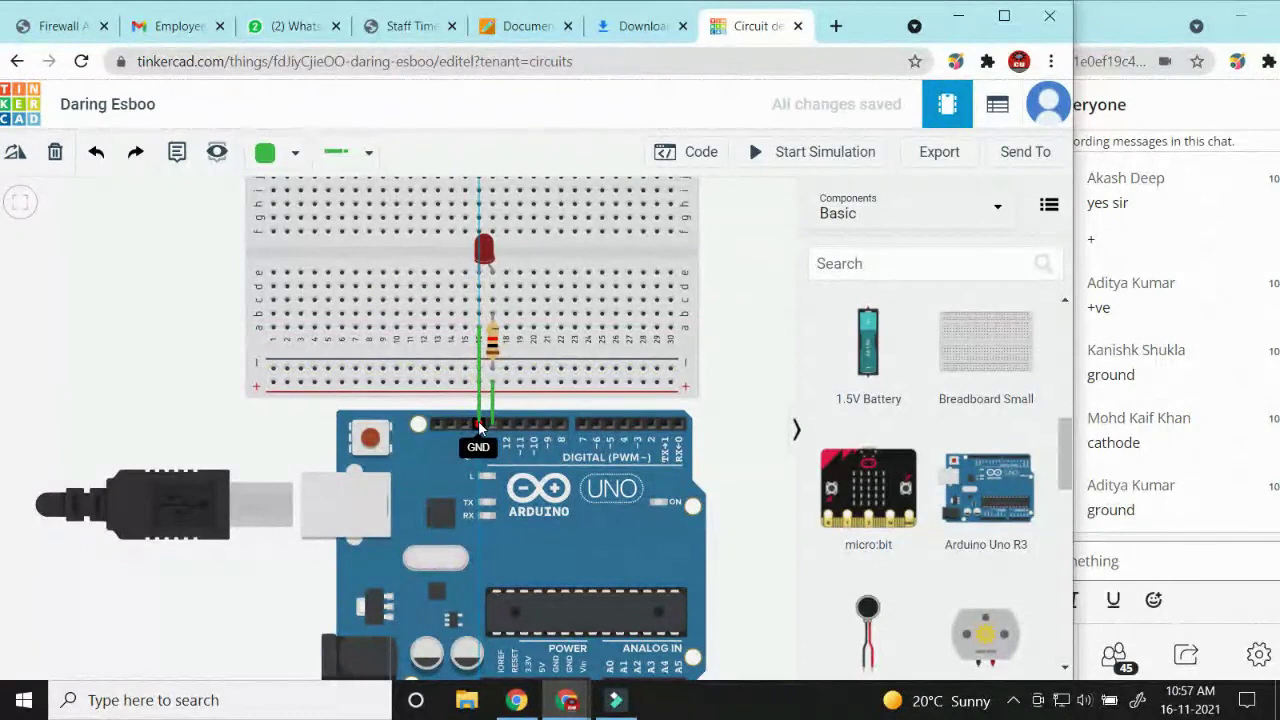
click(479, 428)
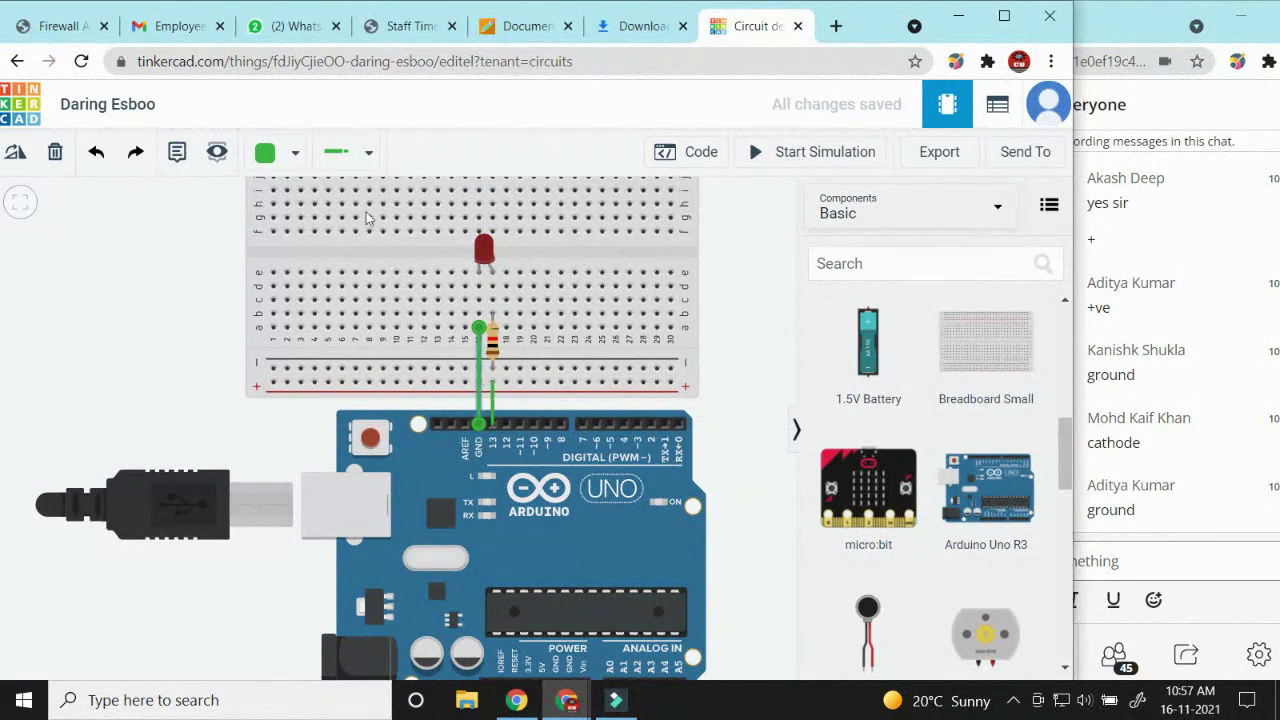
click(371, 156)
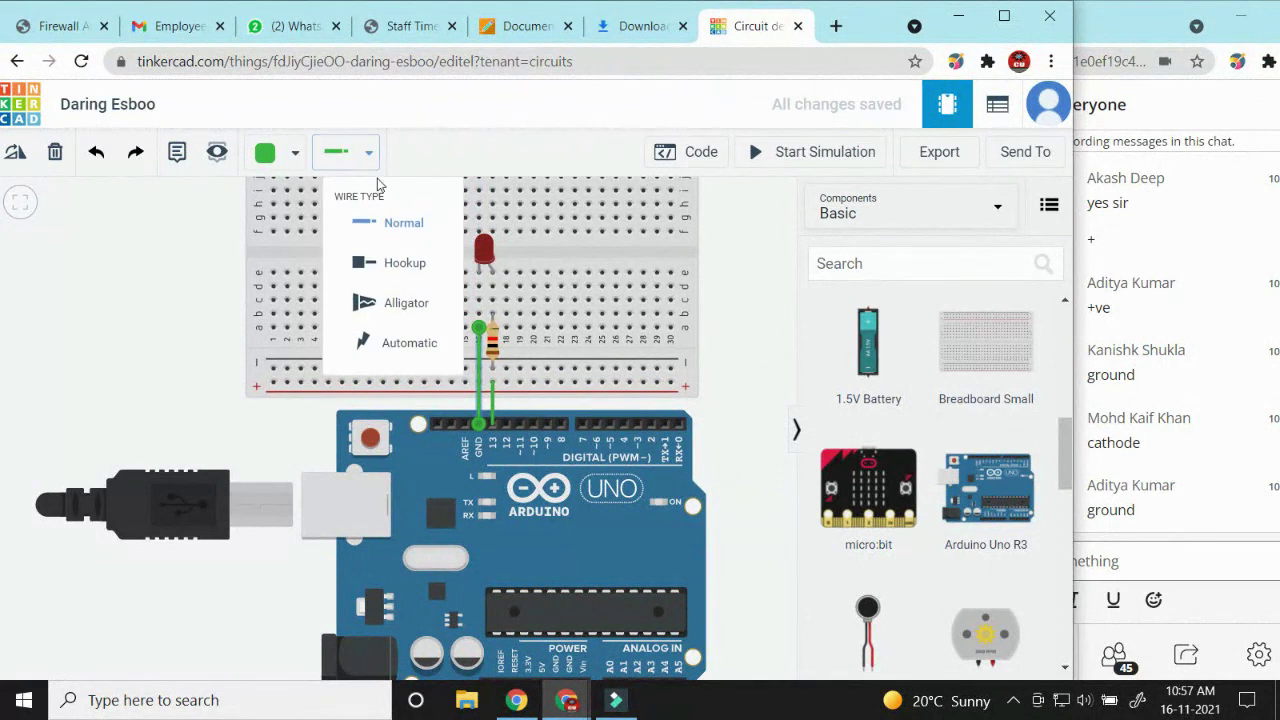
click(297, 158)
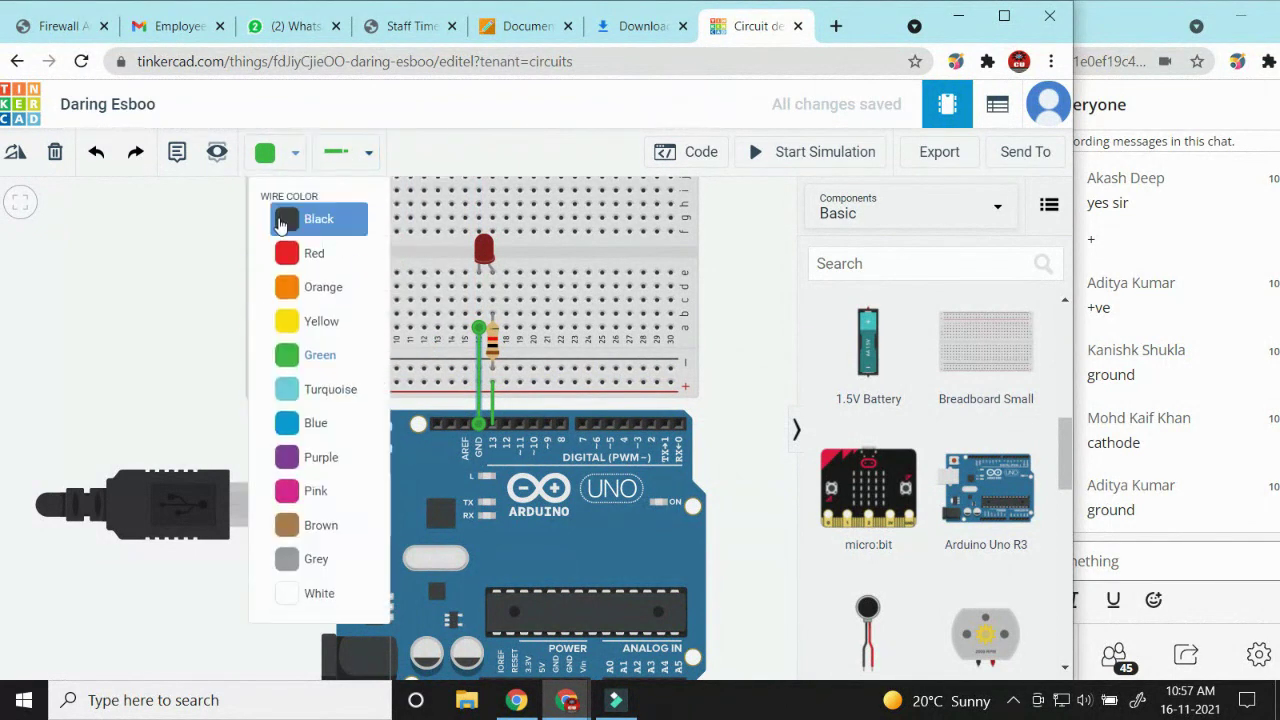
click(317, 217)
Step: Wire the resistor's end to Arduino pin 13 and make the wire red
click(492, 405)
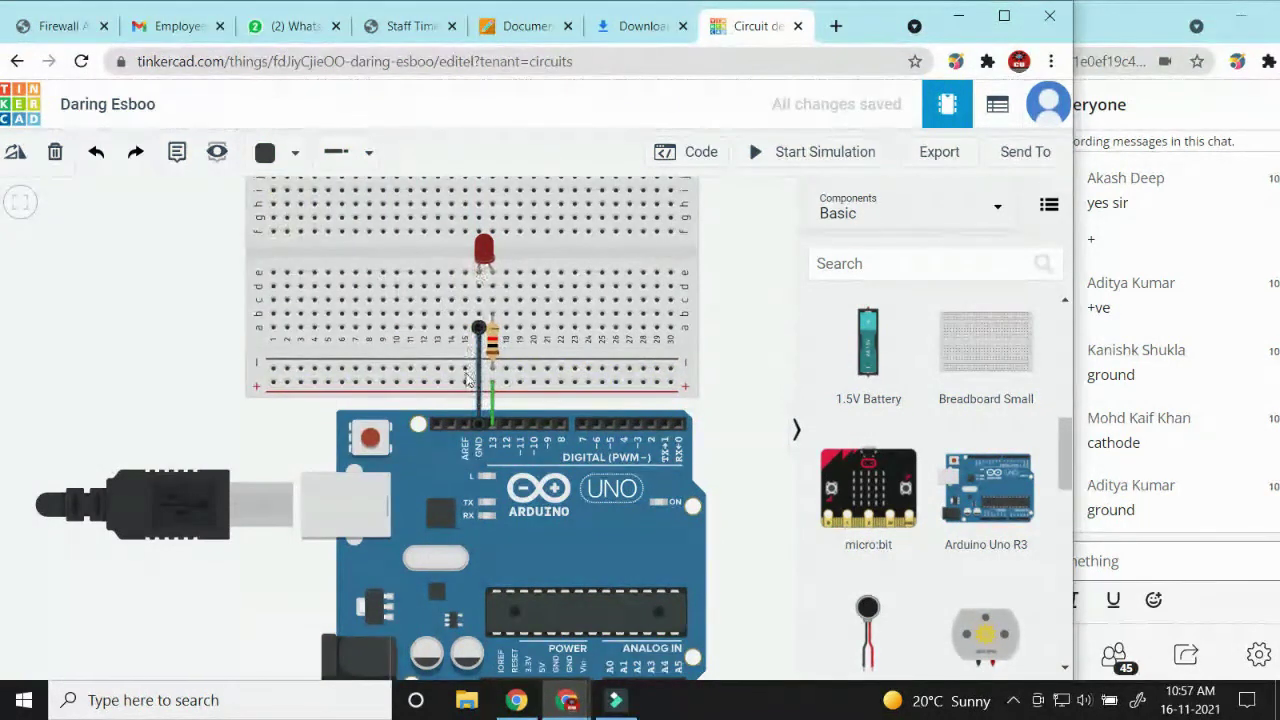
click(492, 423)
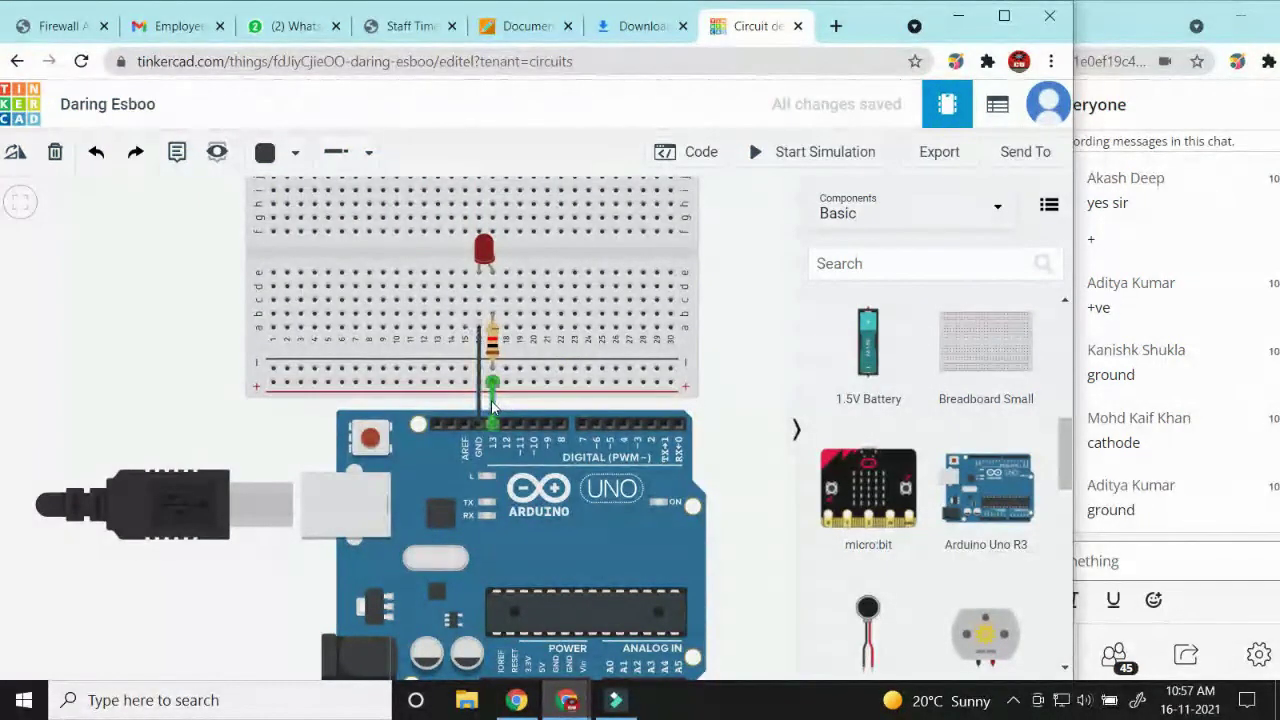
click(292, 152)
click(300, 253)
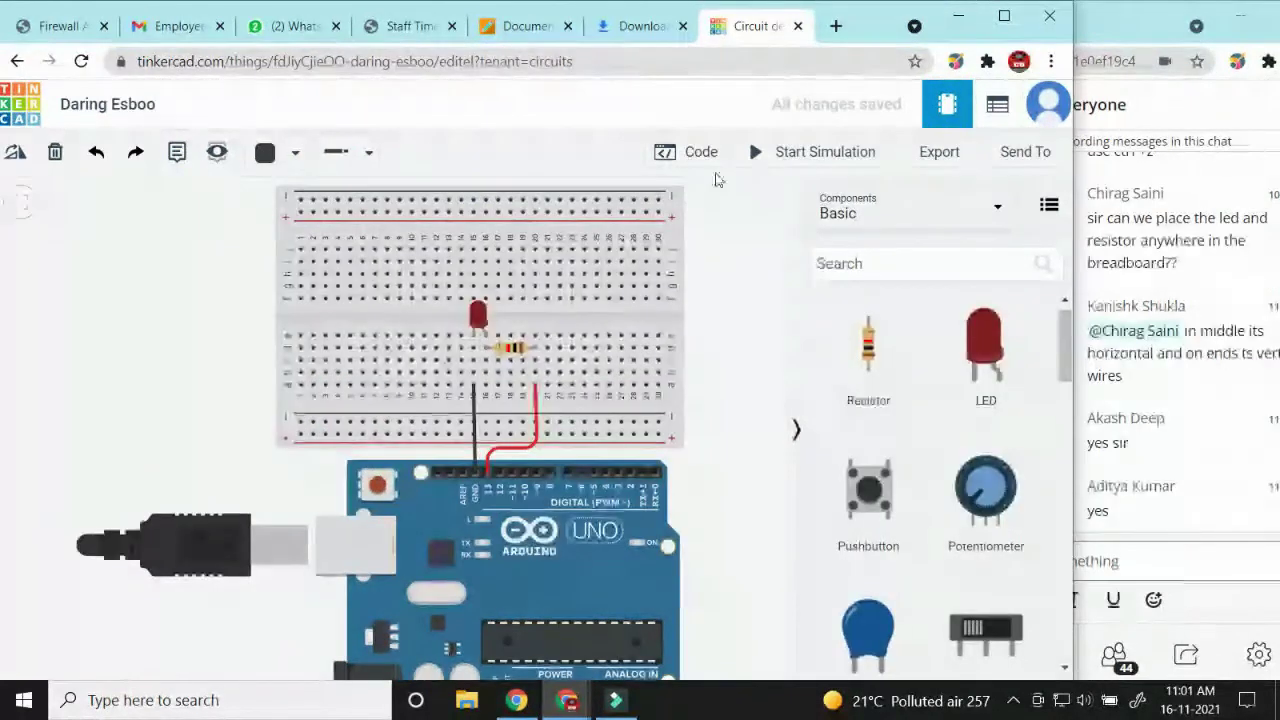
Step: Show the Arduino's code editor and keep it in Blocks mode
click(712, 156)
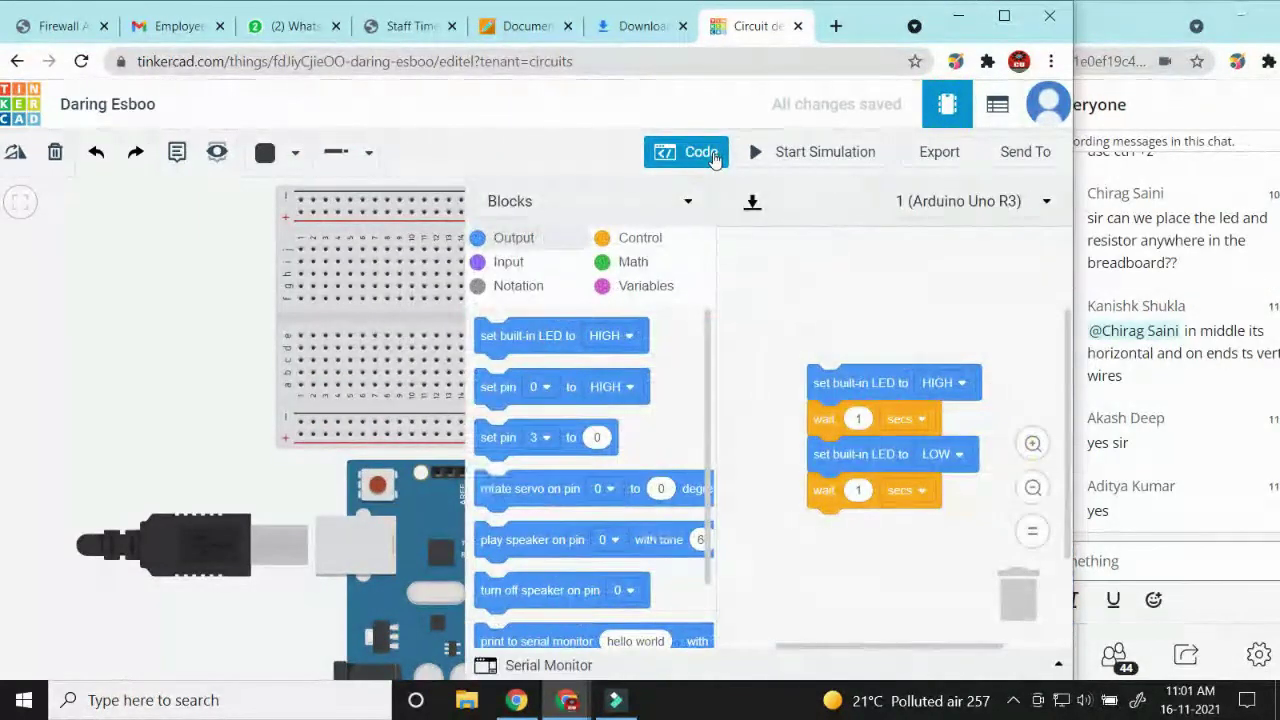
click(620, 205)
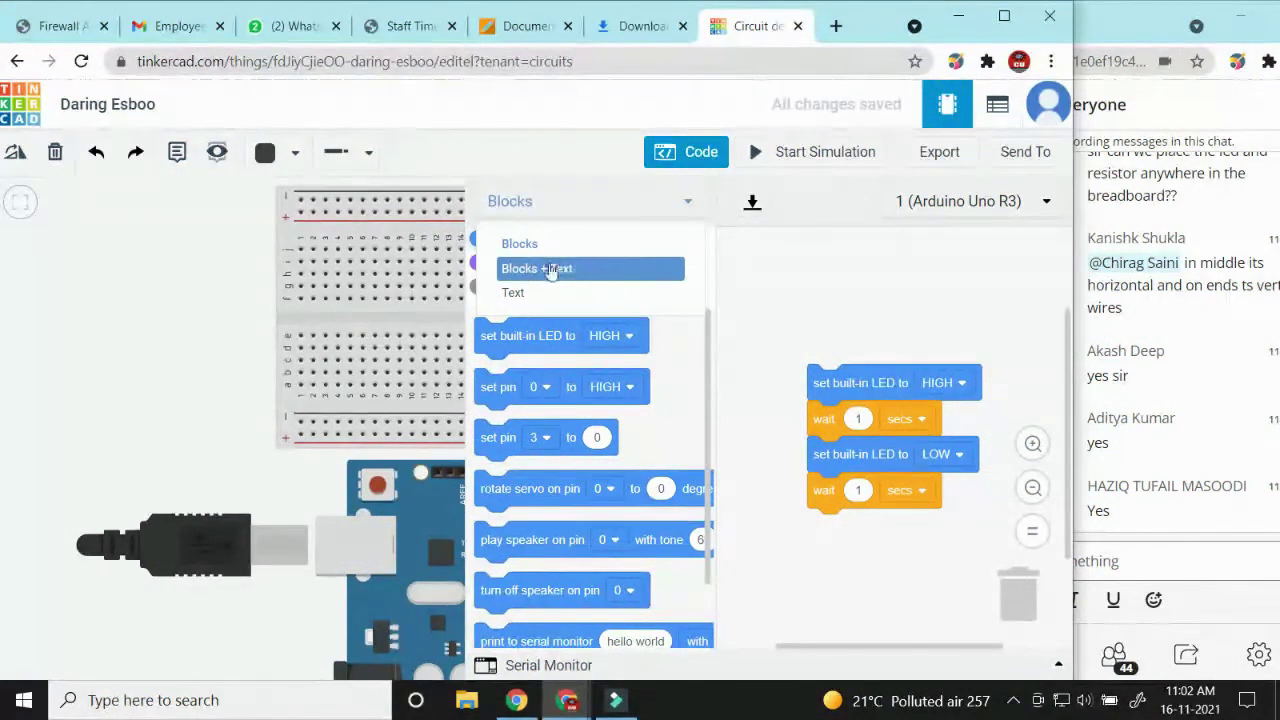
click(791, 277)
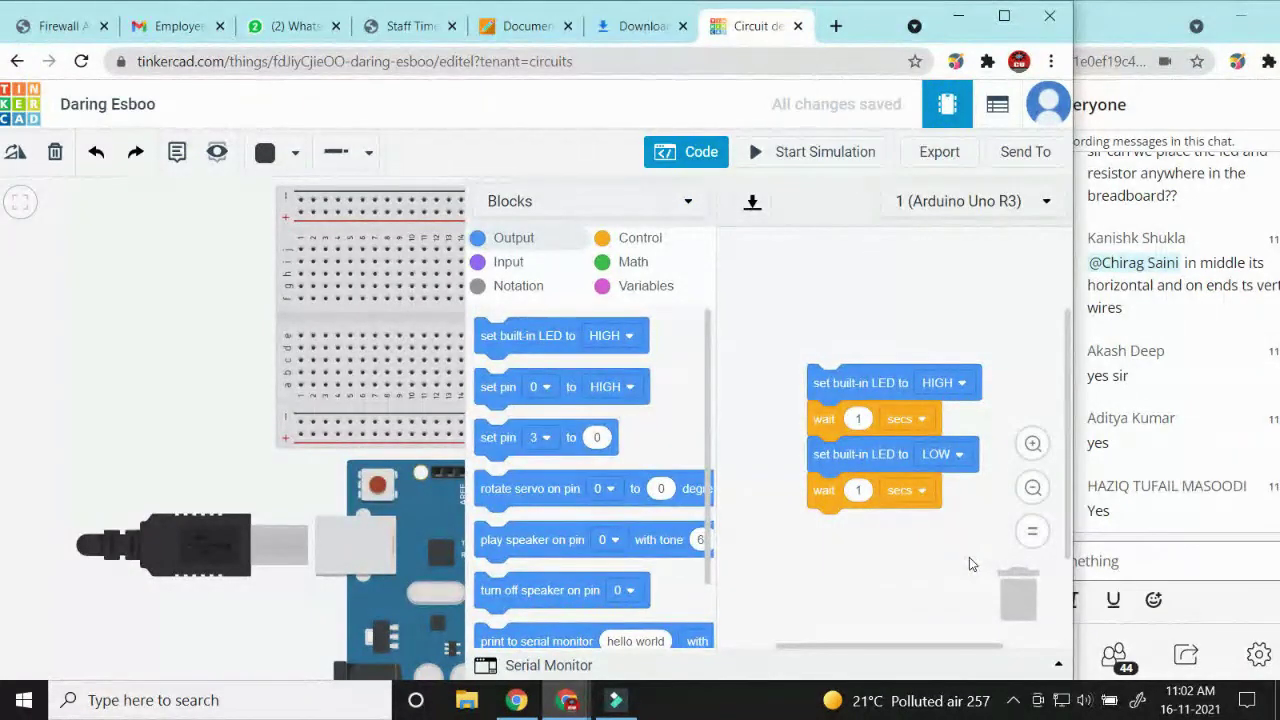
Step: Set both wait blocks to 1000 milliseconds
drag(940, 550, 768, 398)
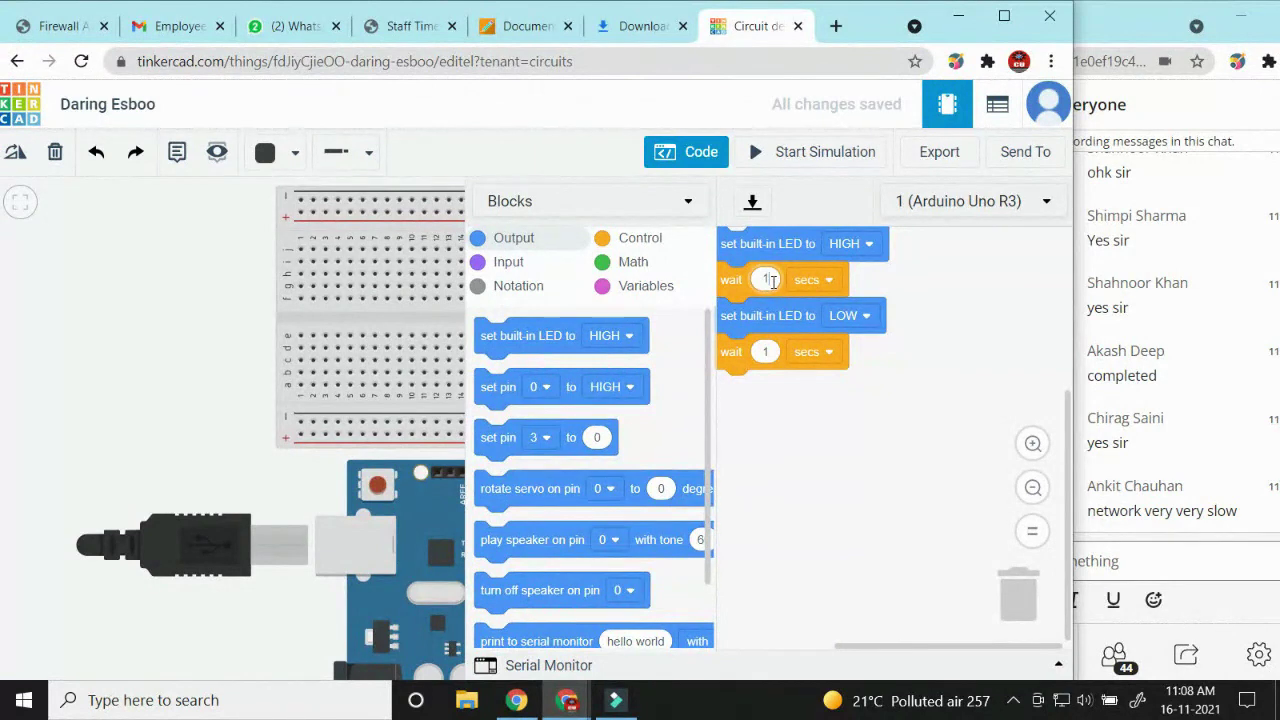
text(1000)
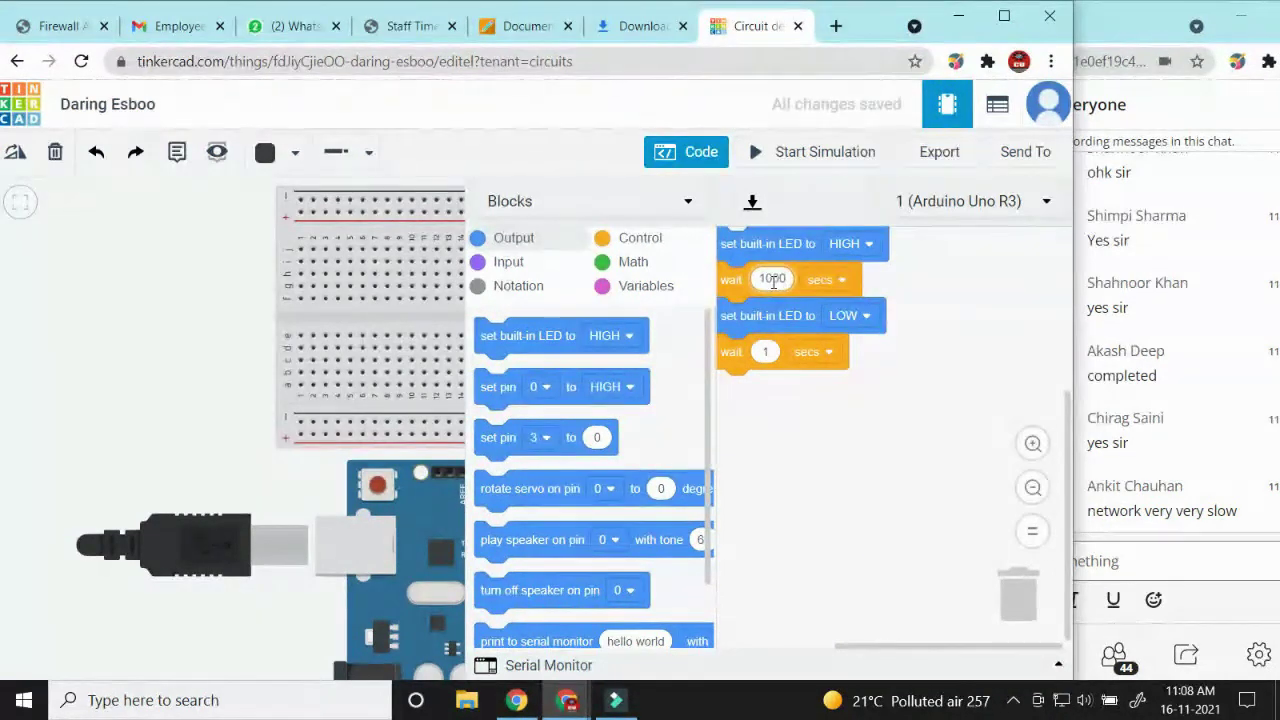
click(839, 287)
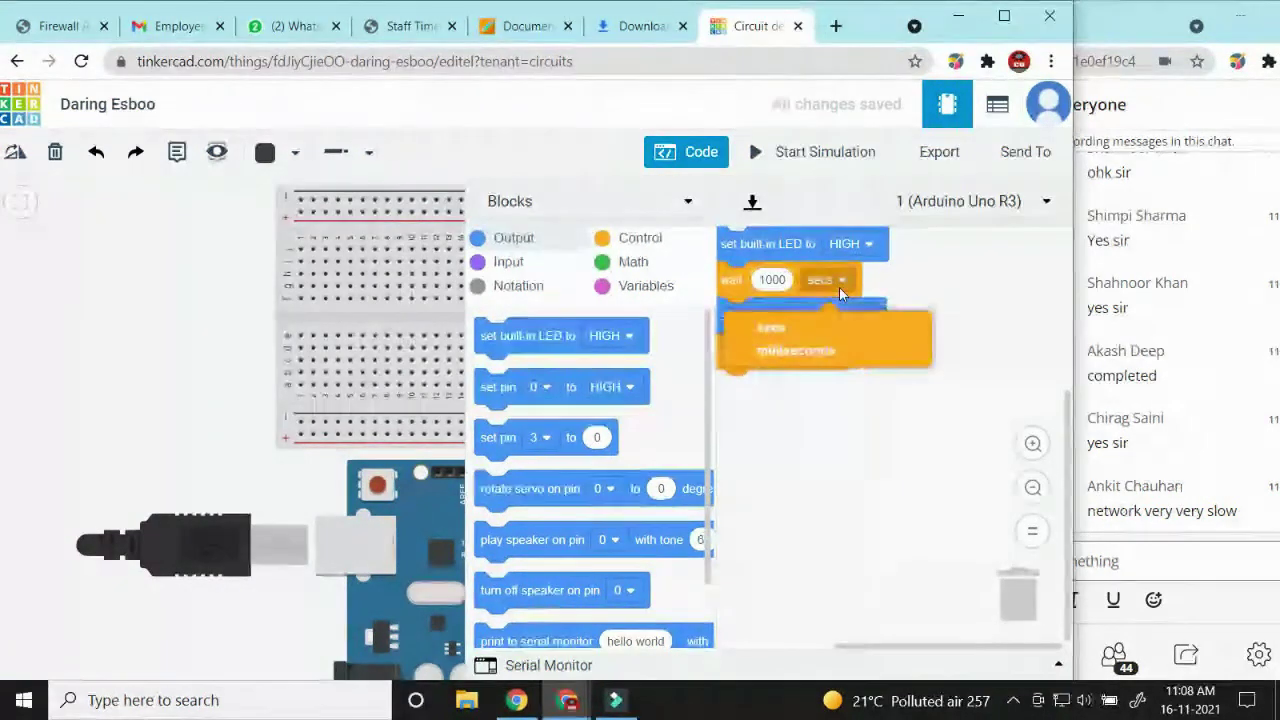
click(826, 348)
click(770, 351)
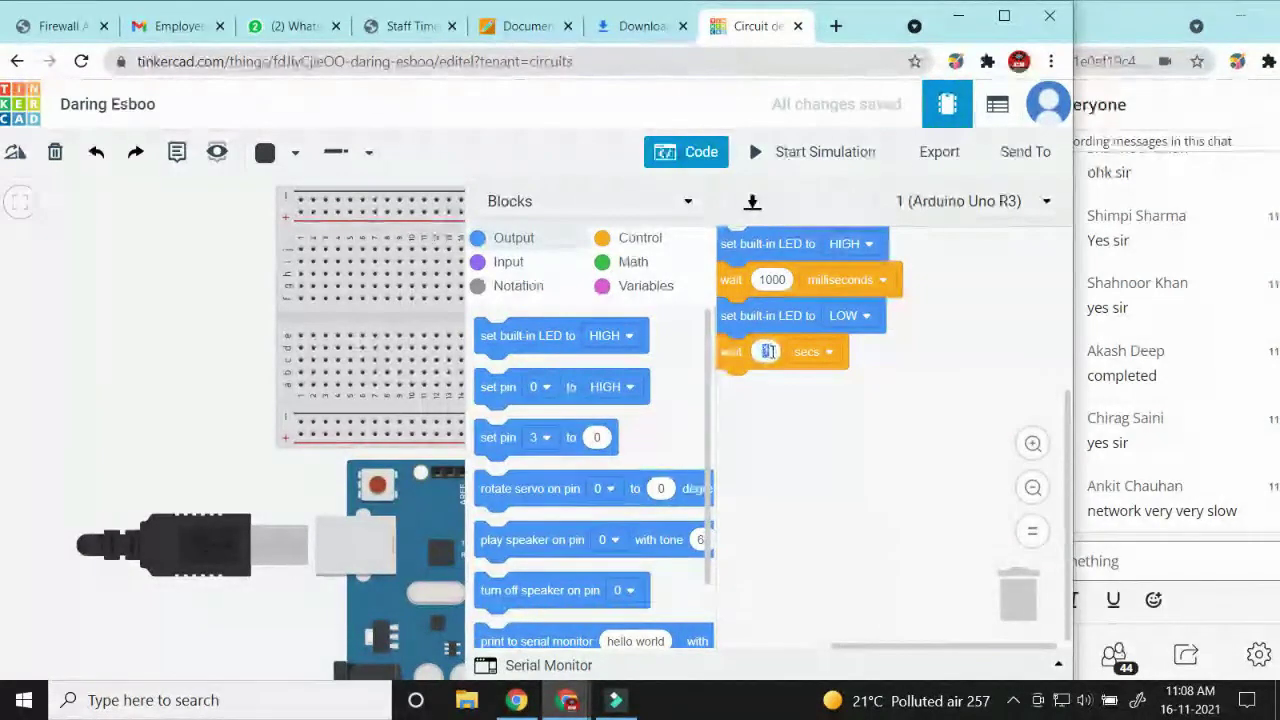
text(10)
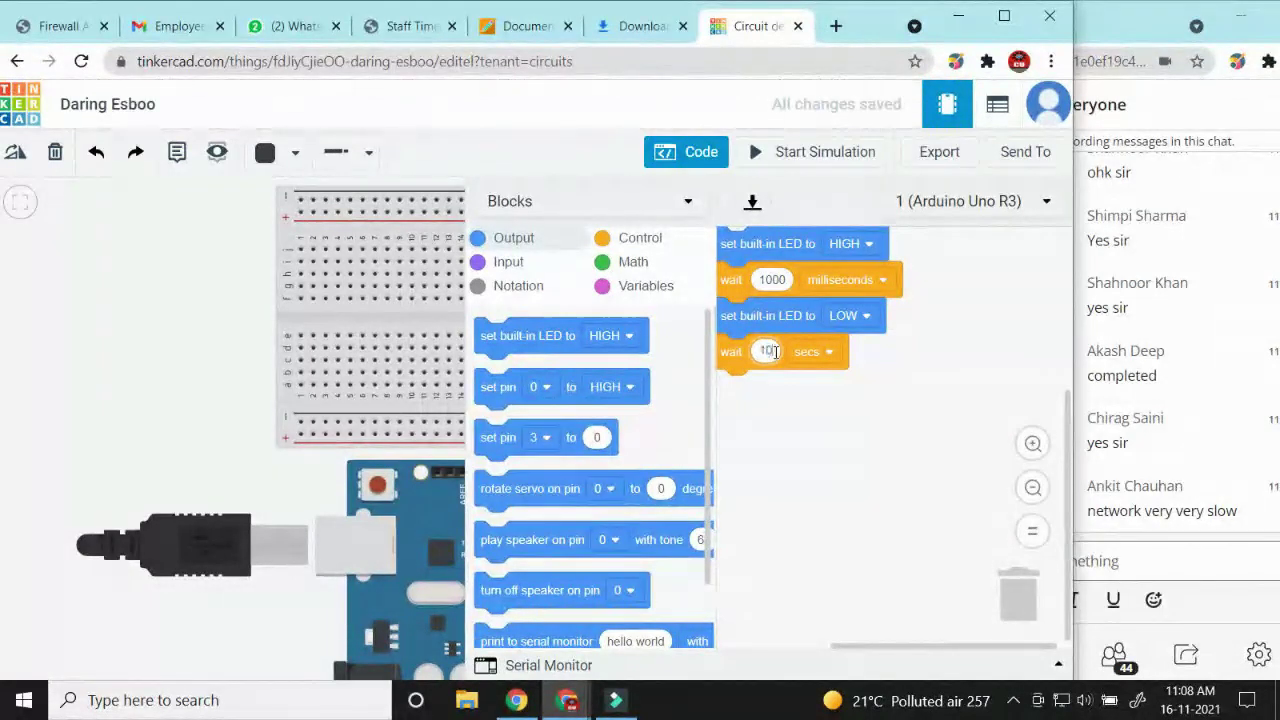
text(00)
click(826, 352)
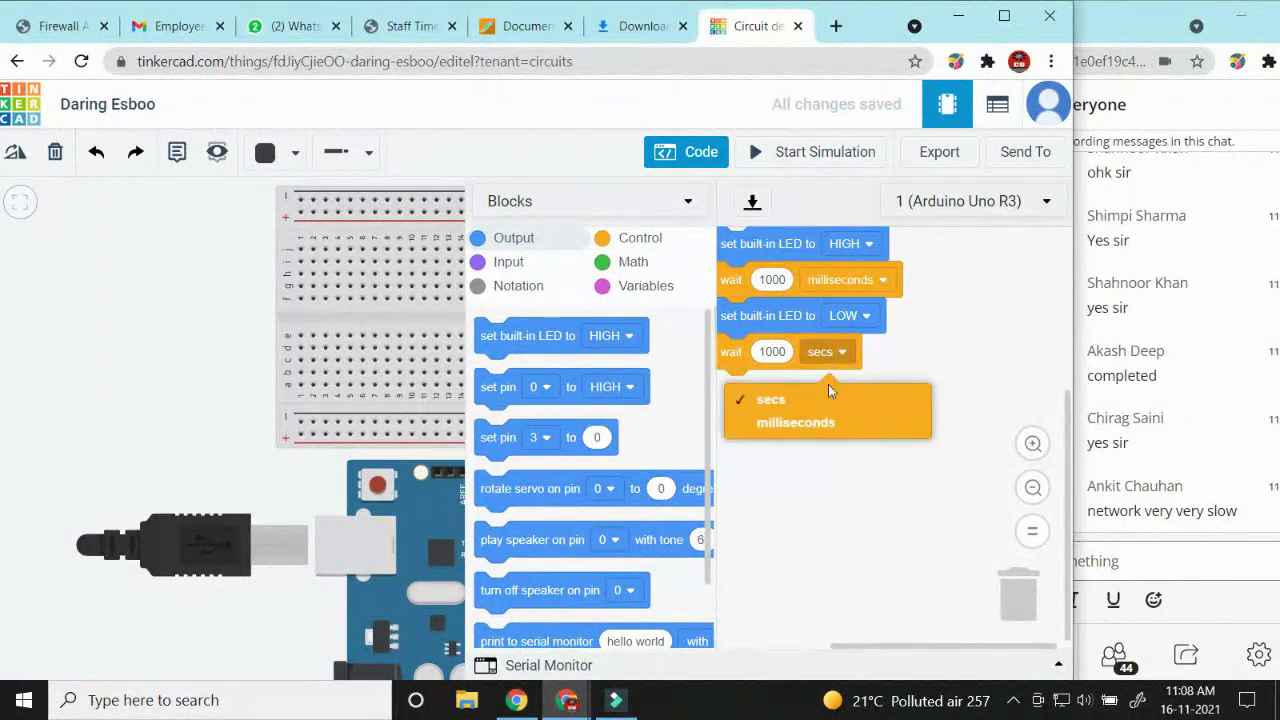
click(807, 425)
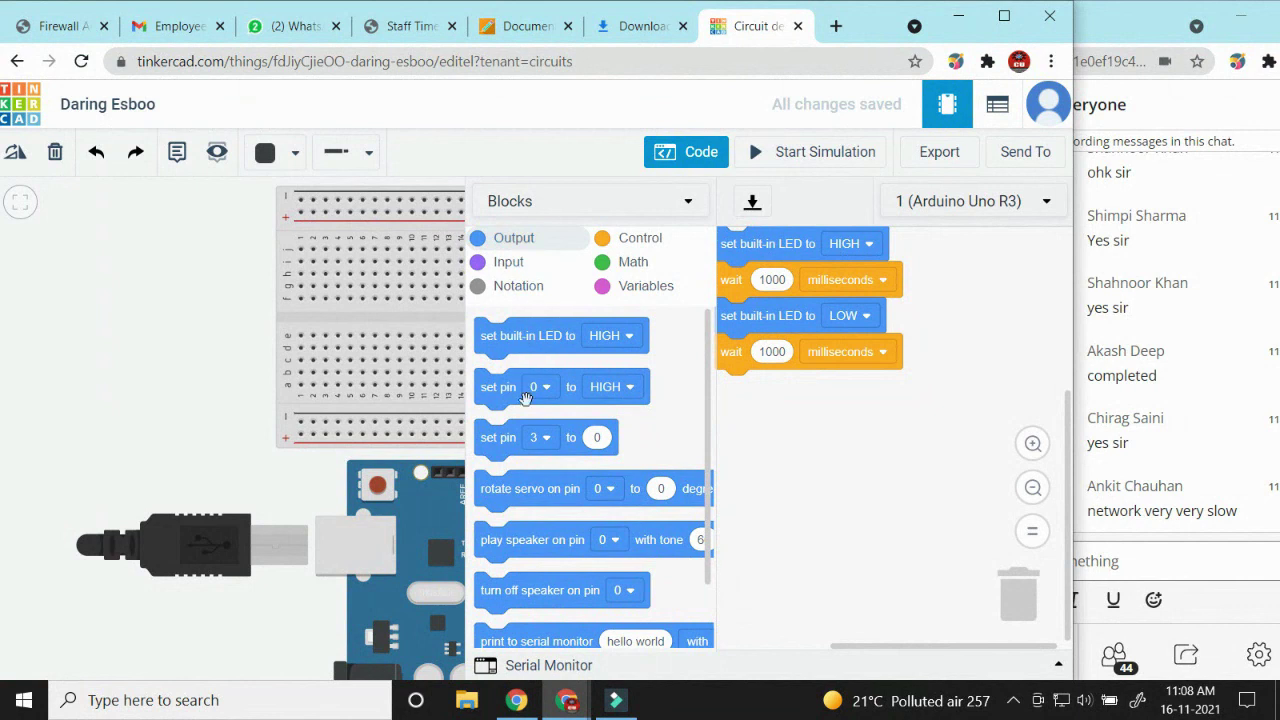
Step: Add a set pin 12 to HIGH block followed by a 1000-millisecond wait
drag(507, 398, 746, 401)
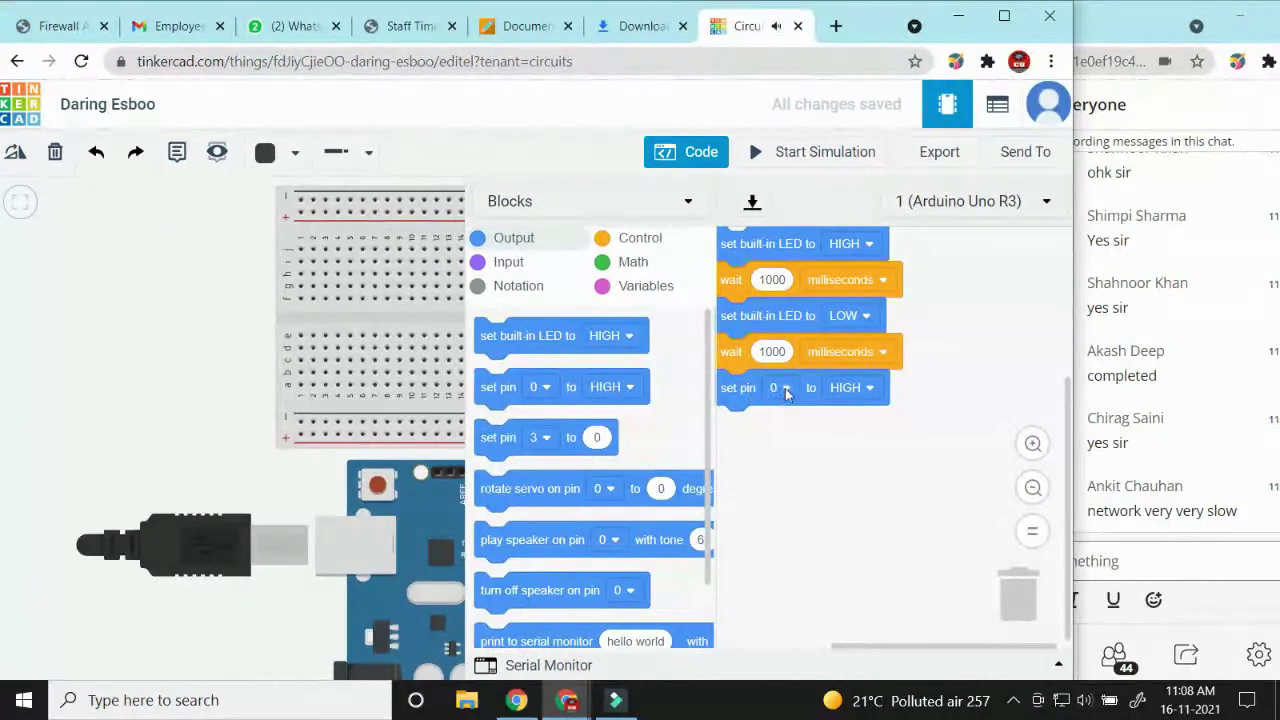
click(786, 393)
scroll(742, 640, down, 3)
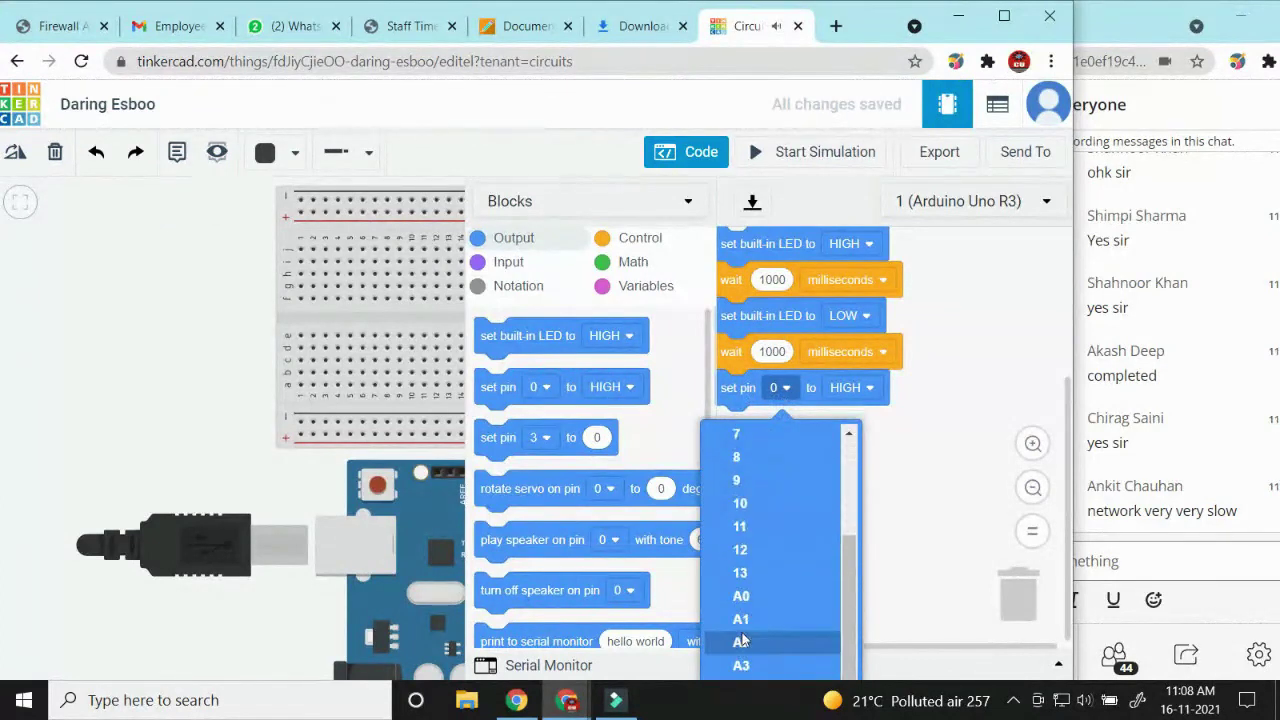
click(749, 551)
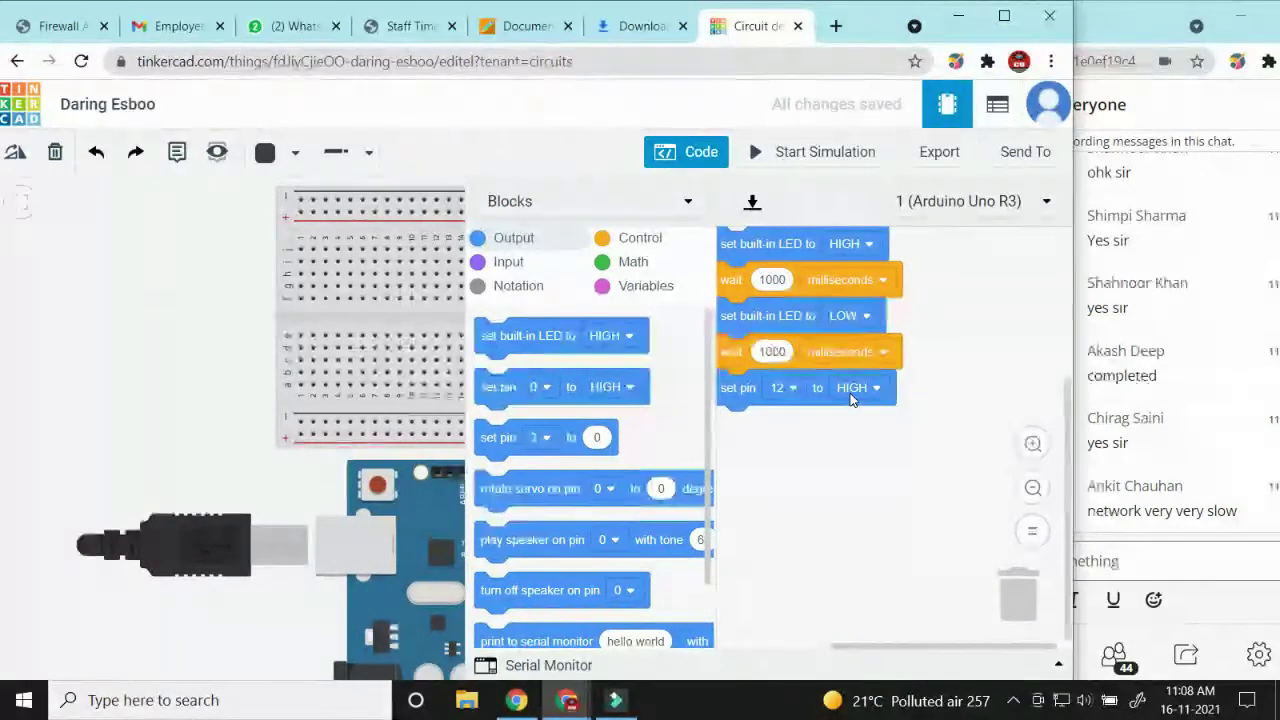
click(640, 241)
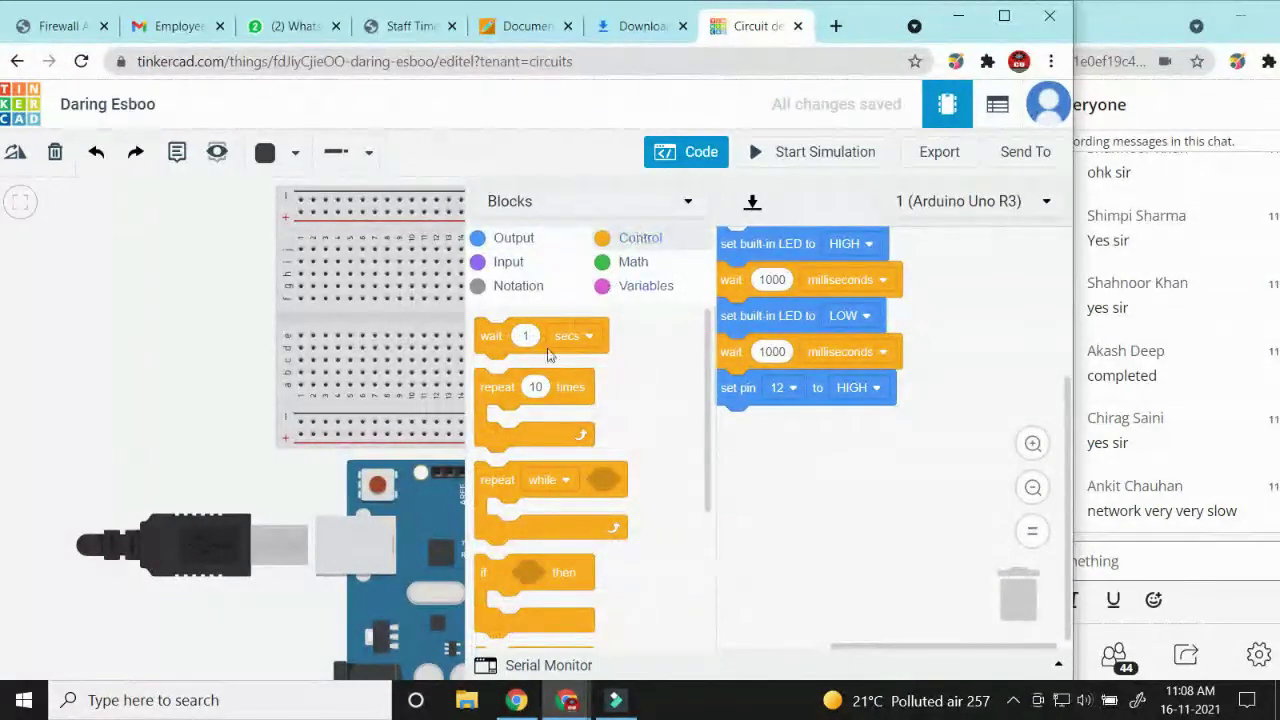
drag(500, 343, 740, 432)
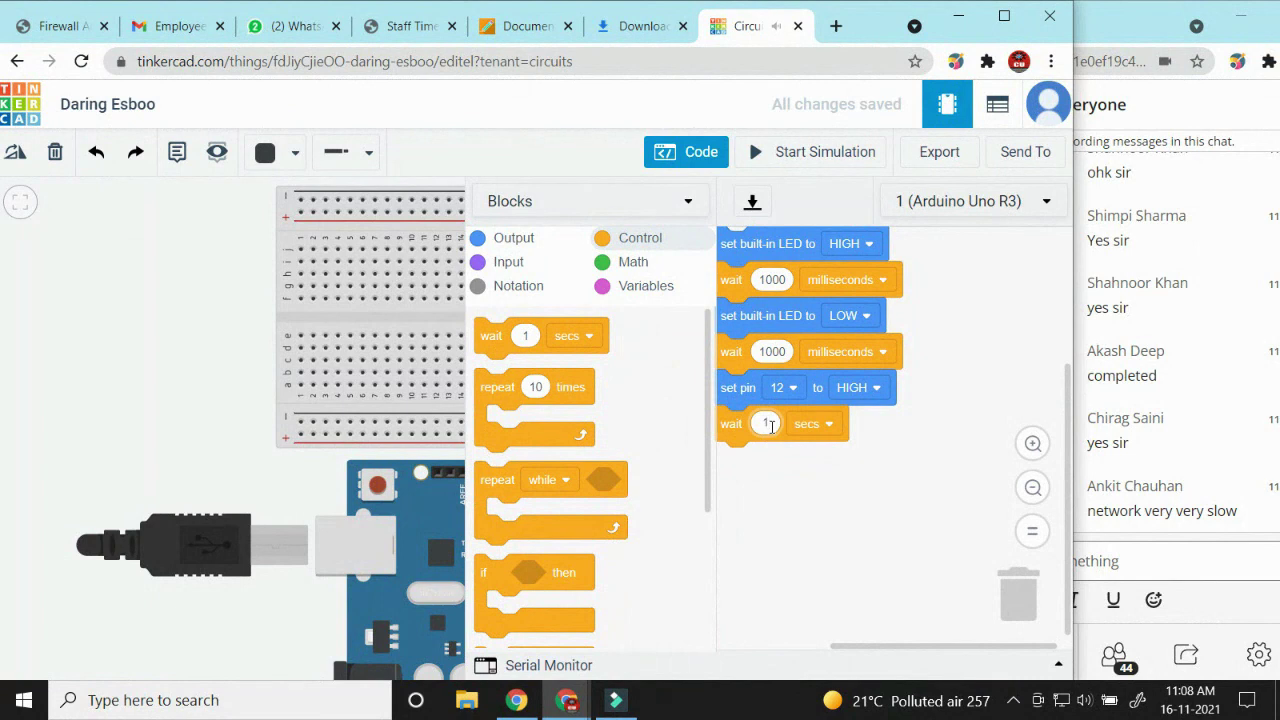
text(000)
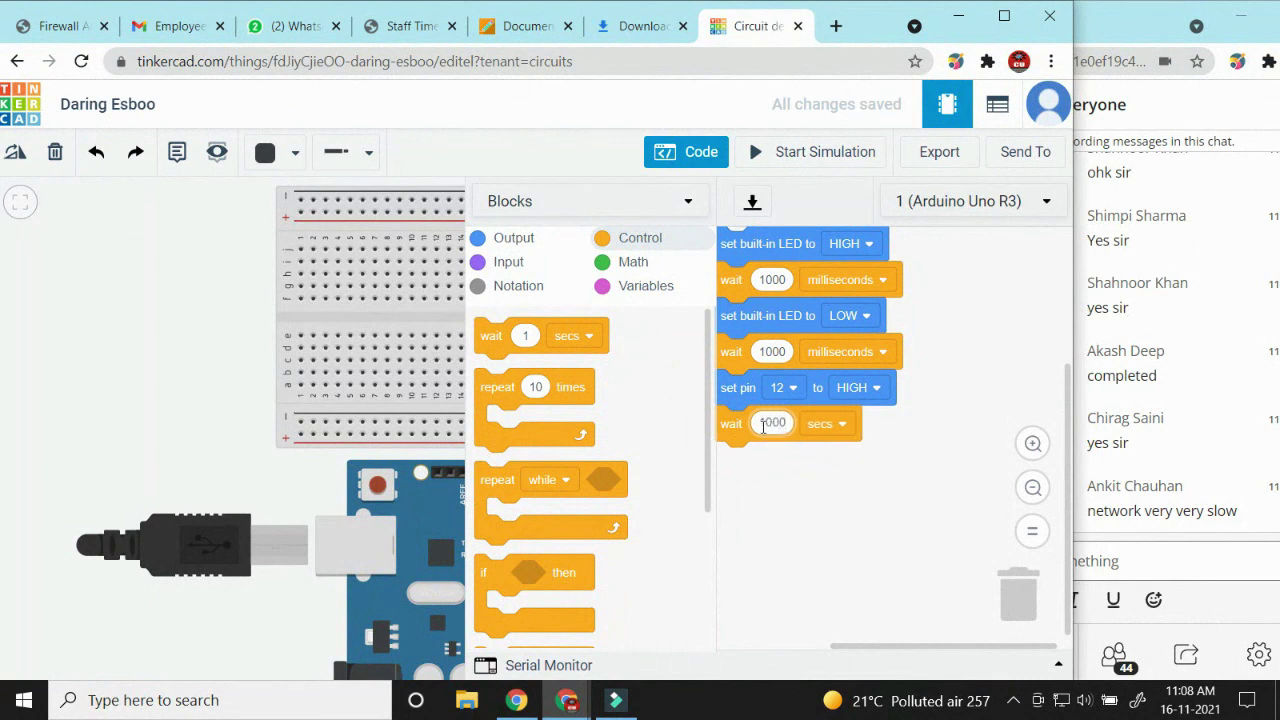
click(826, 428)
click(790, 491)
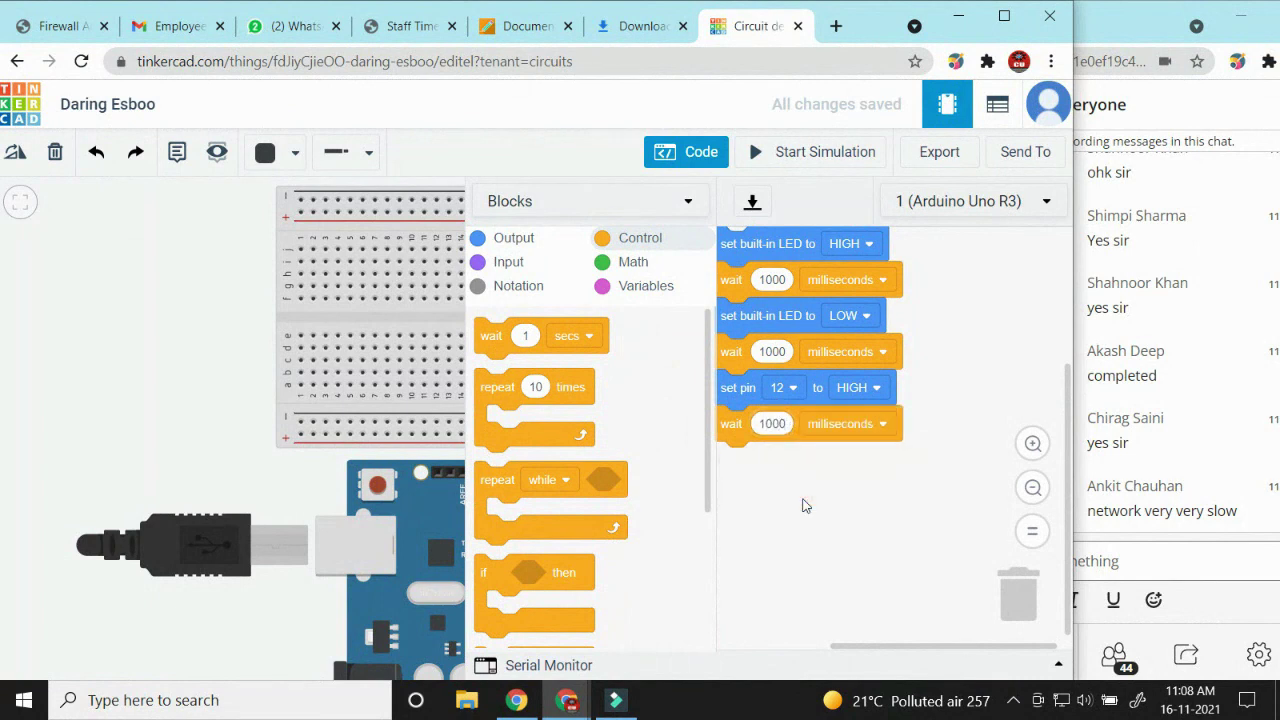
Step: Add a set pin 12 to LOW block followed by another 1000-millisecond wait
click(512, 240)
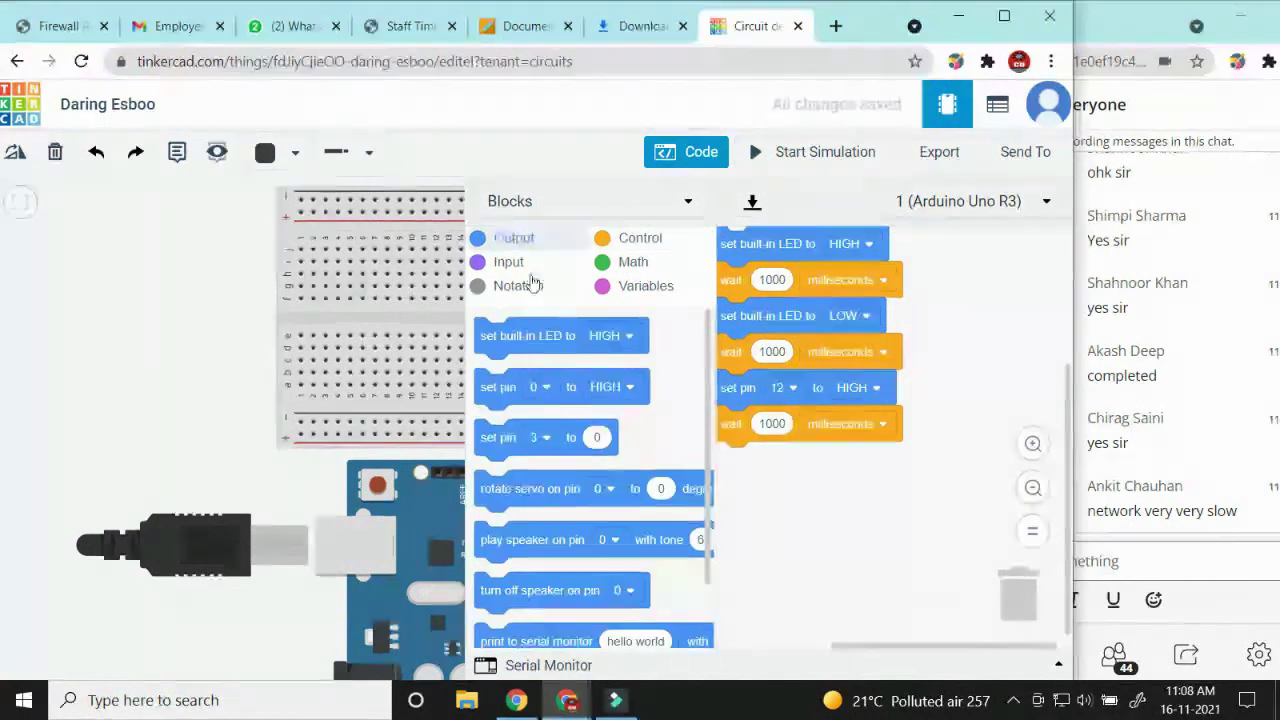
drag(497, 401, 724, 476)
click(787, 460)
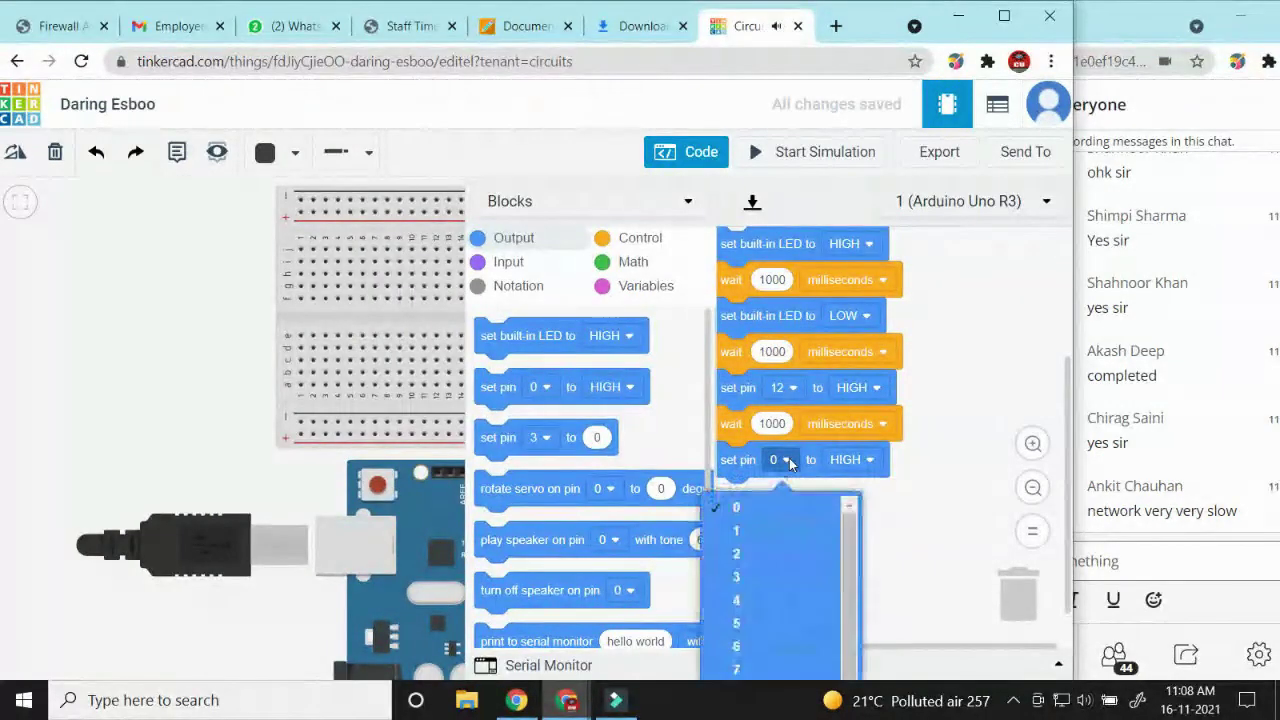
scroll(772, 567, down, 3)
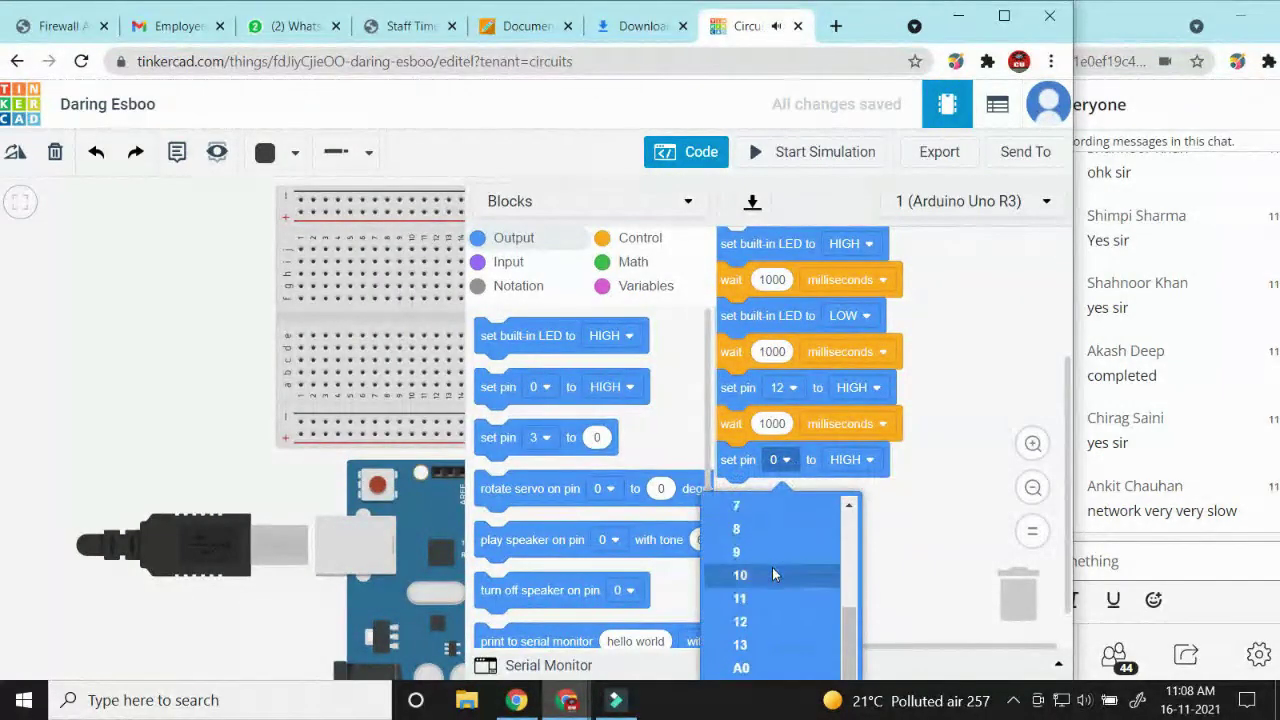
click(752, 620)
click(872, 464)
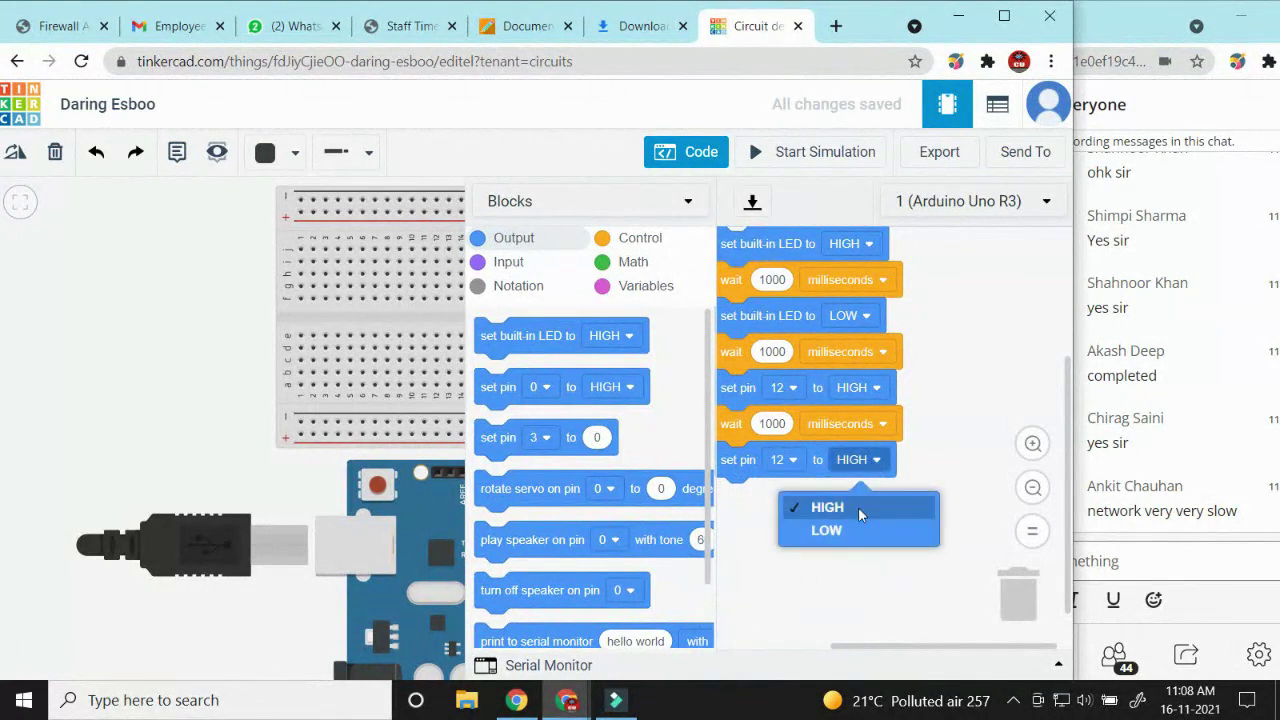
click(830, 531)
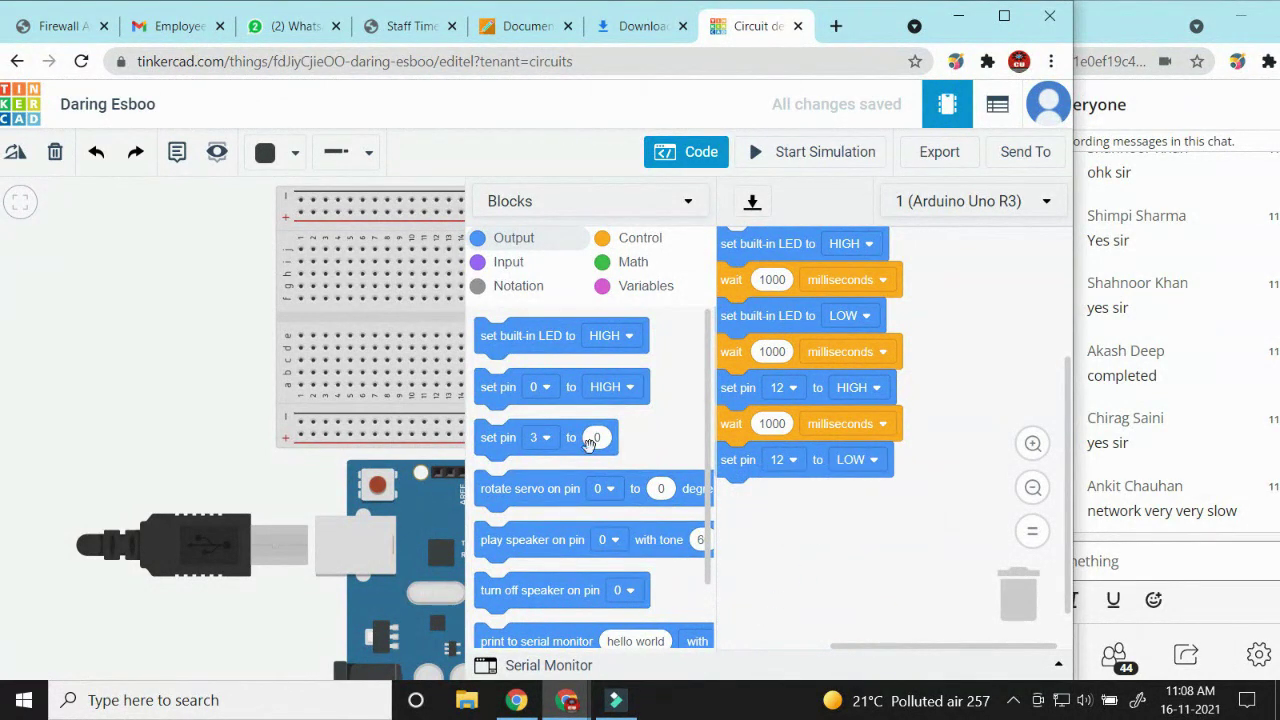
click(636, 242)
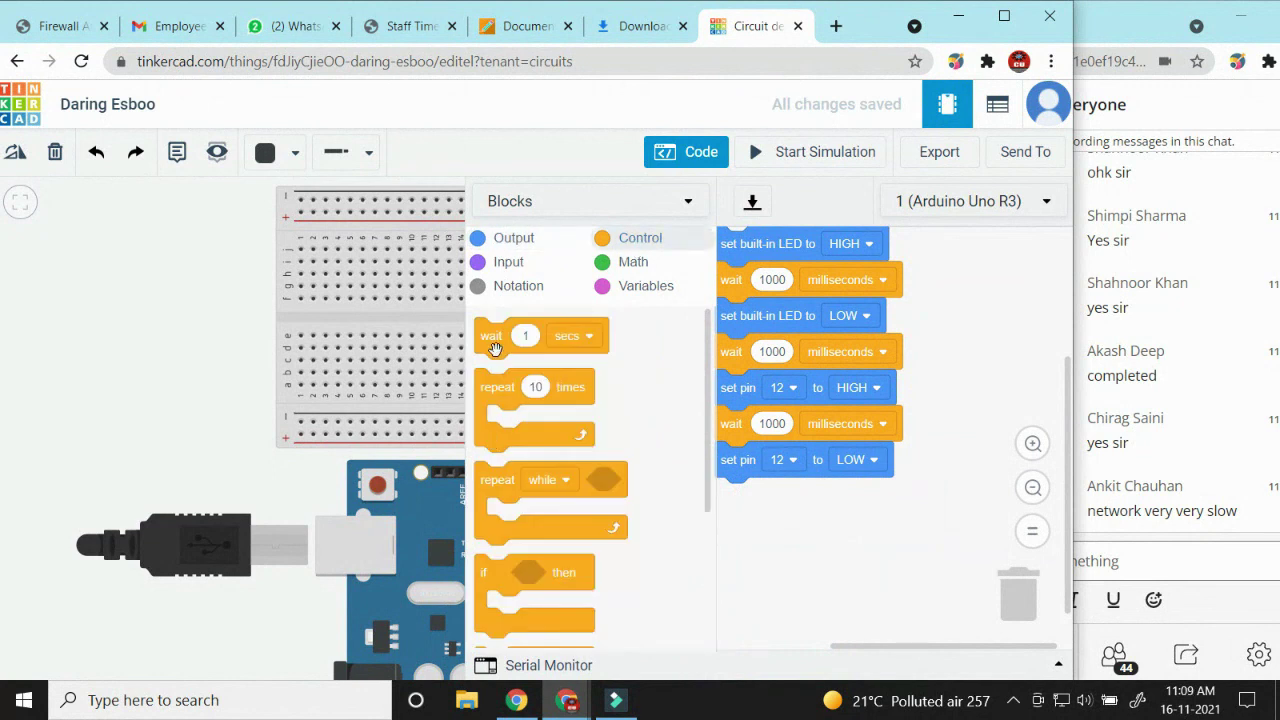
drag(495, 348, 737, 507)
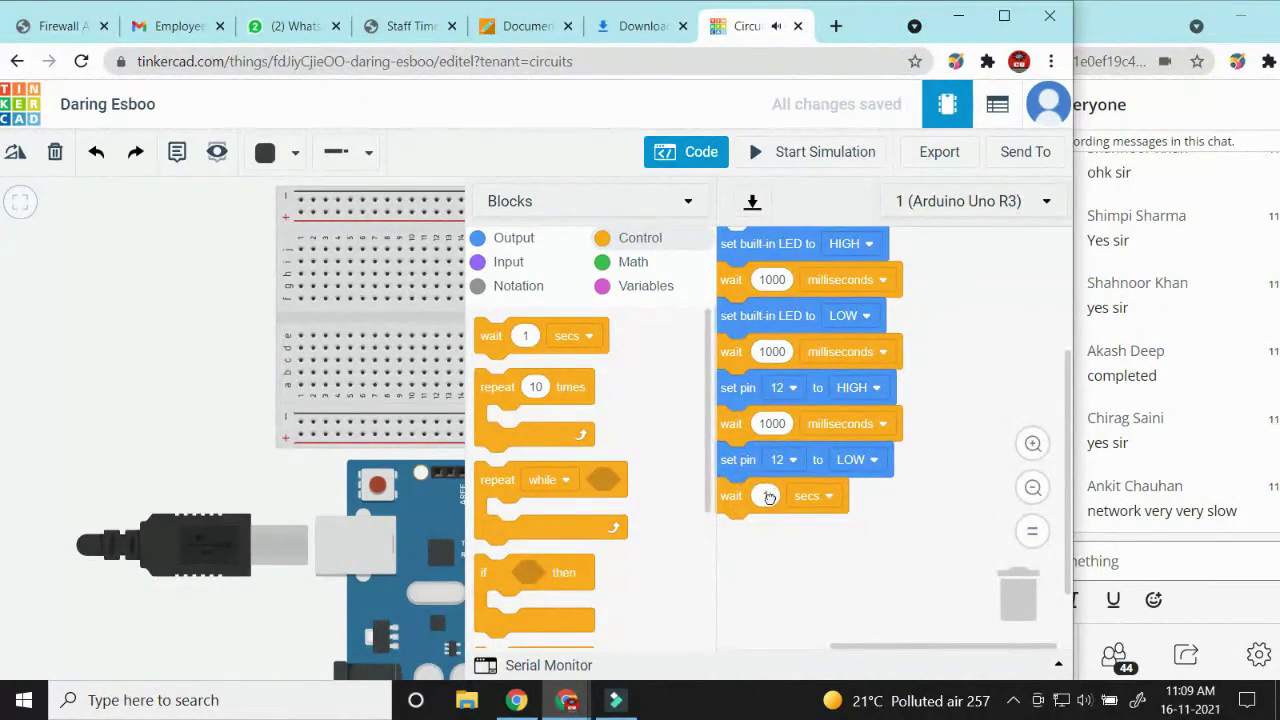
click(767, 496)
text(1000)
click(846, 497)
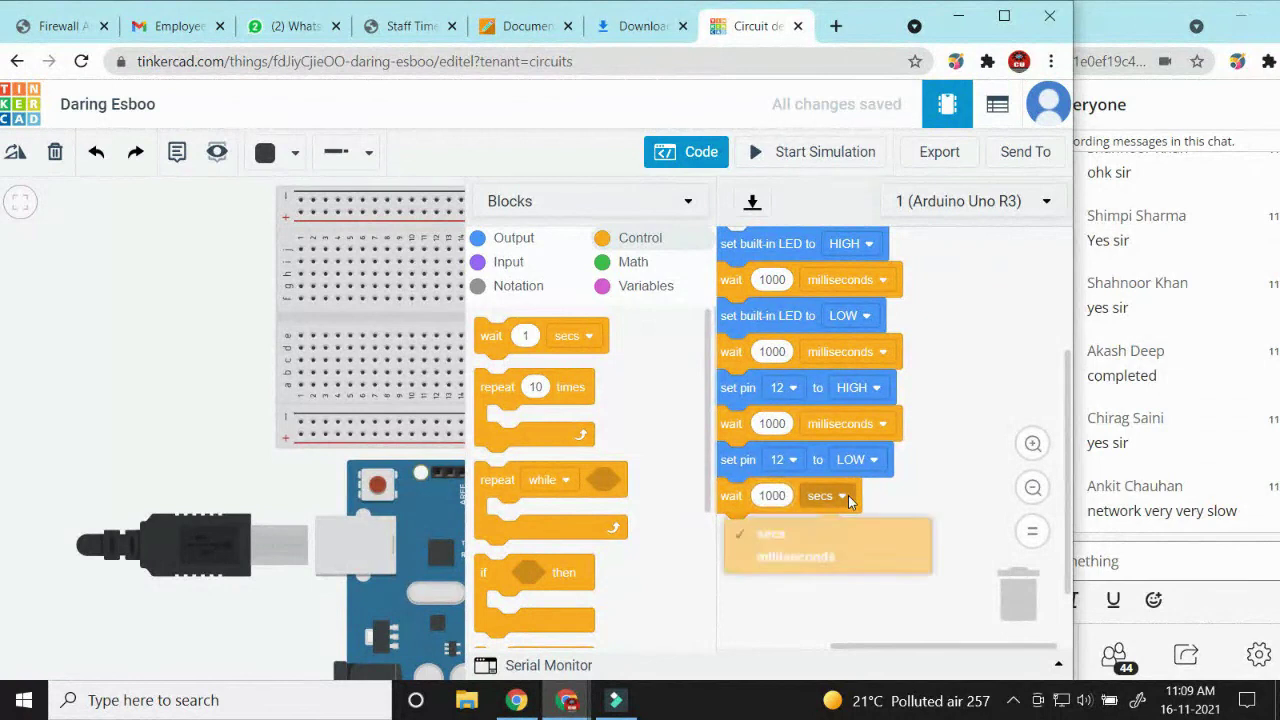
click(812, 568)
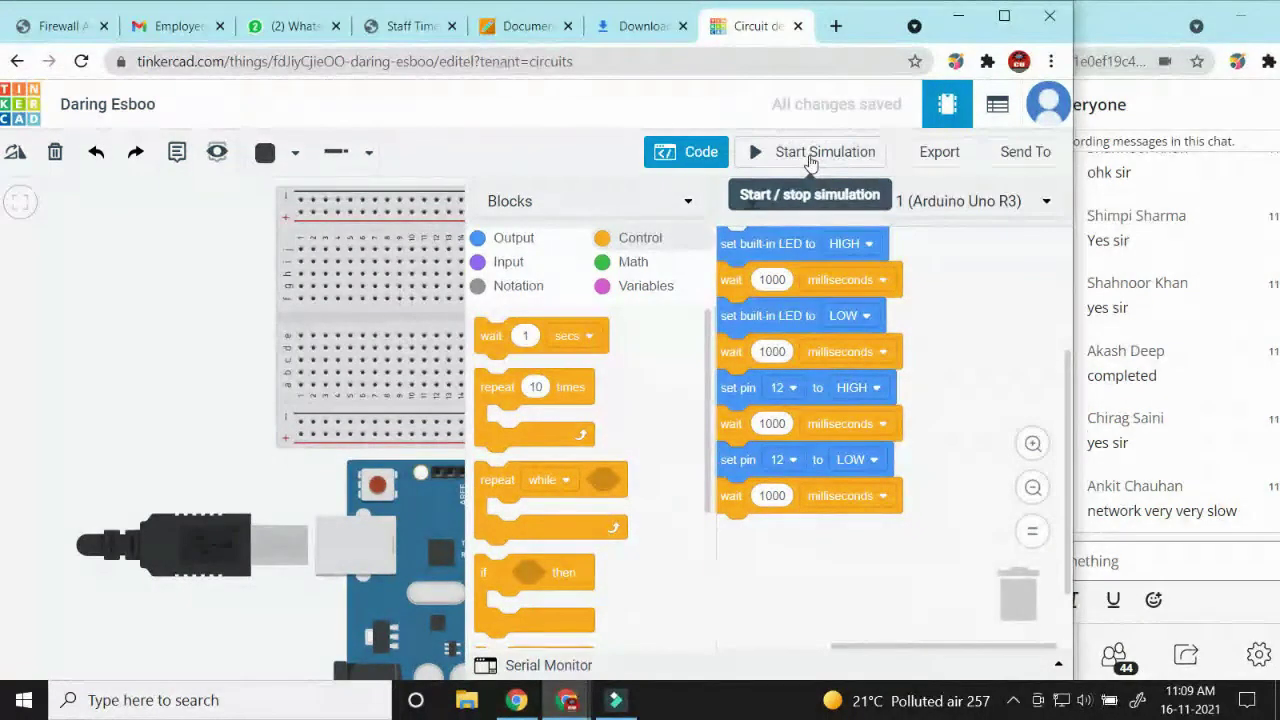
Step: Close the code panel, make the second LED Green, and start the simulation
click(685, 155)
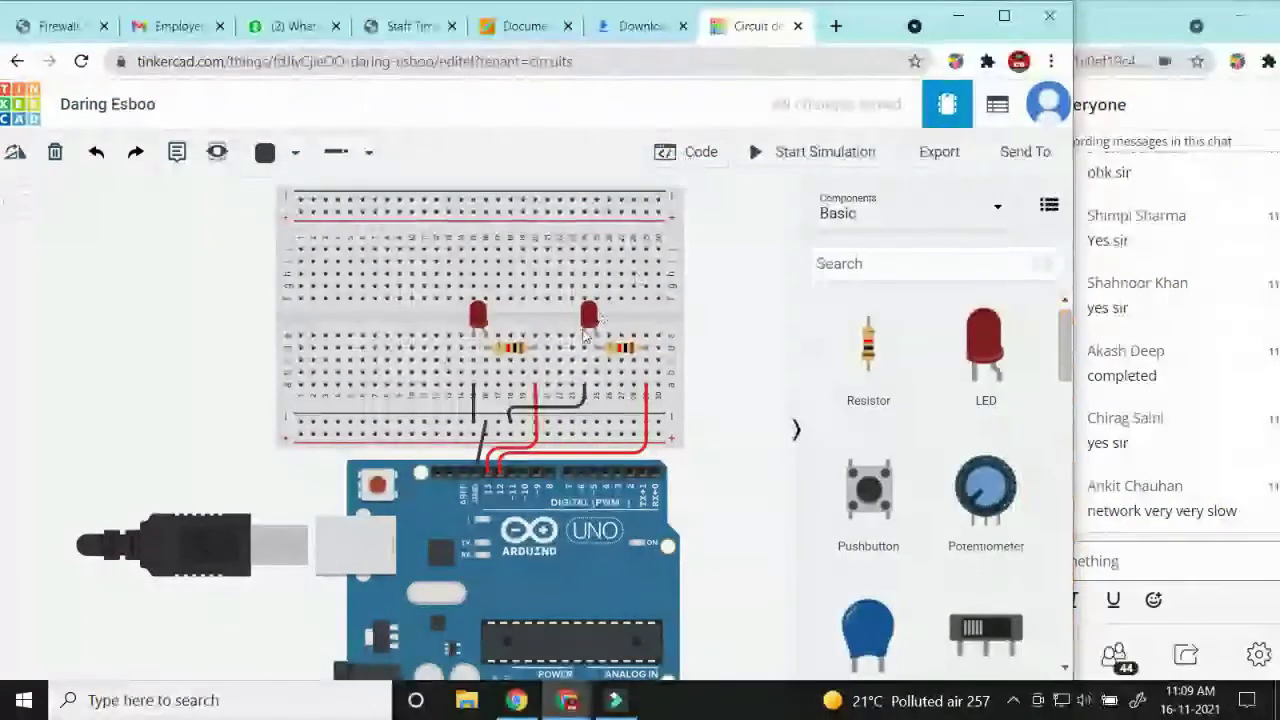
click(589, 318)
click(632, 282)
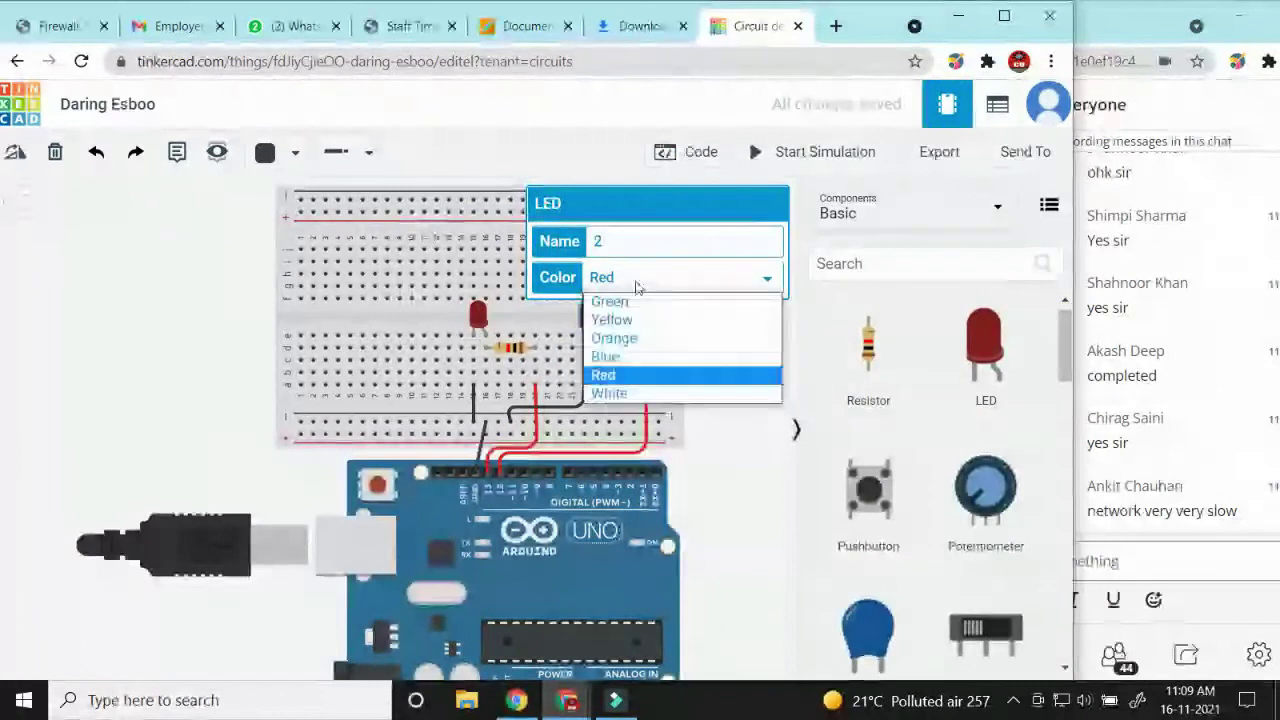
click(632, 303)
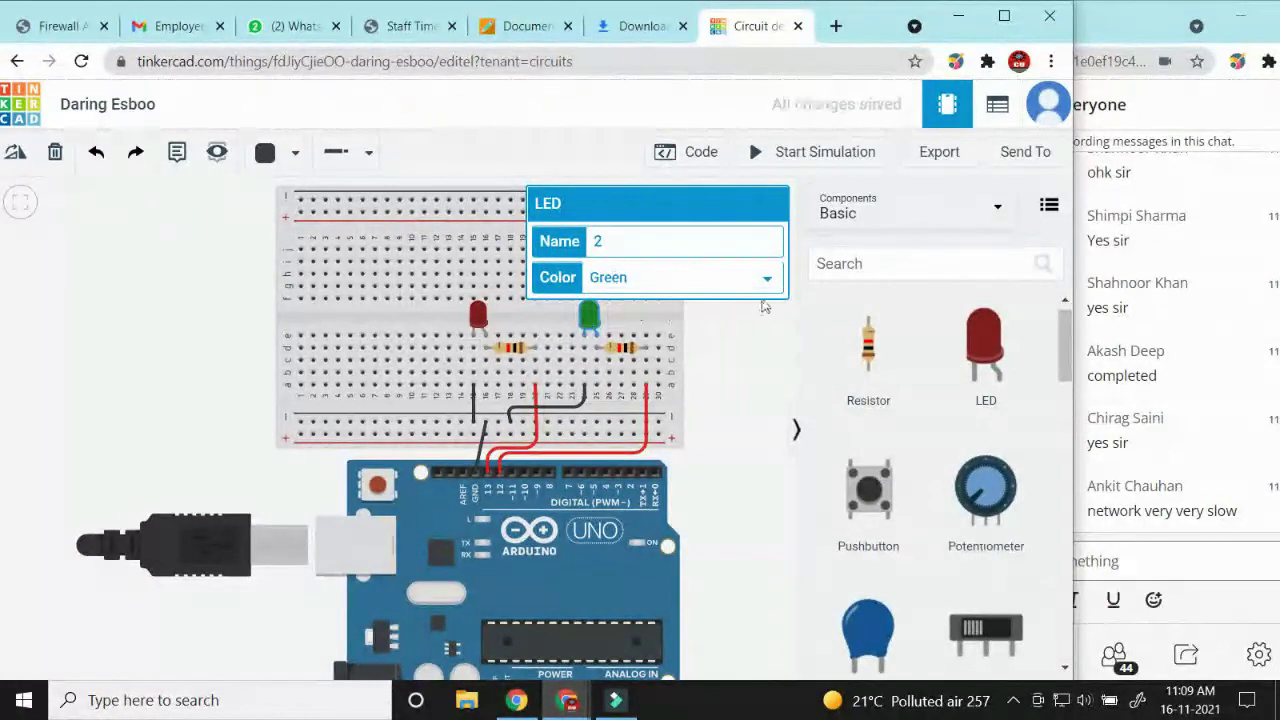
click(744, 340)
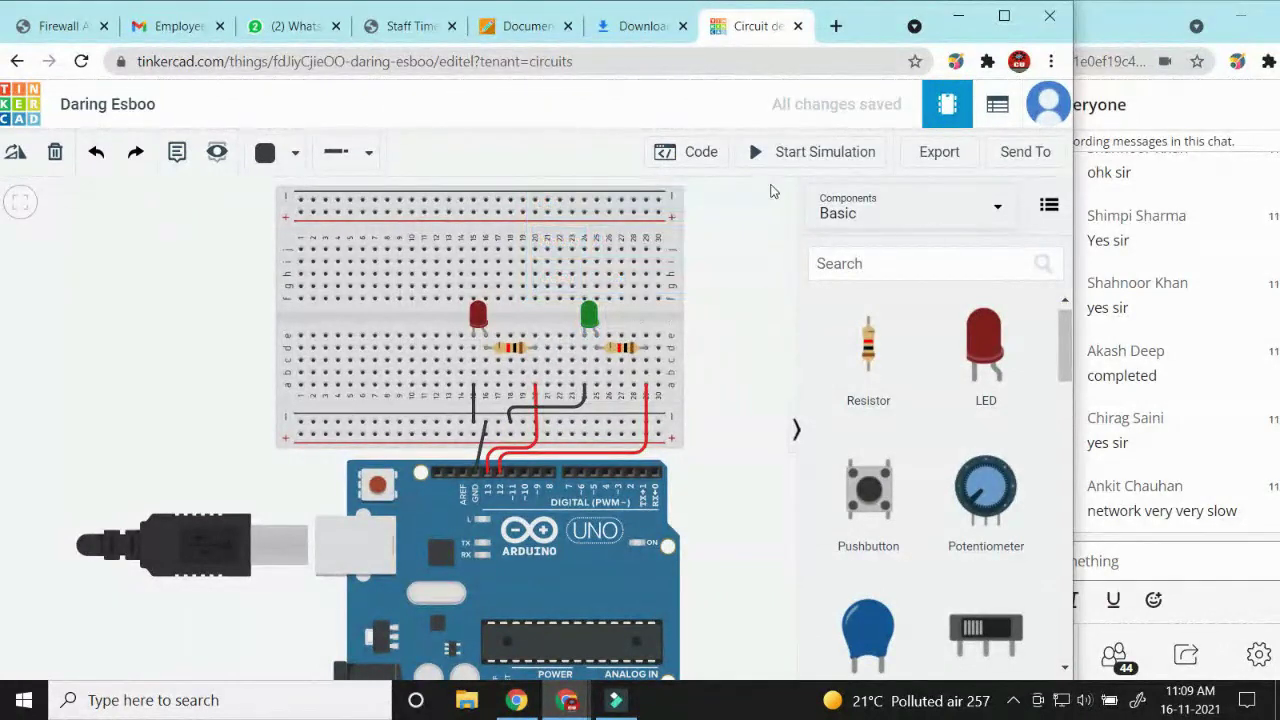
click(788, 152)
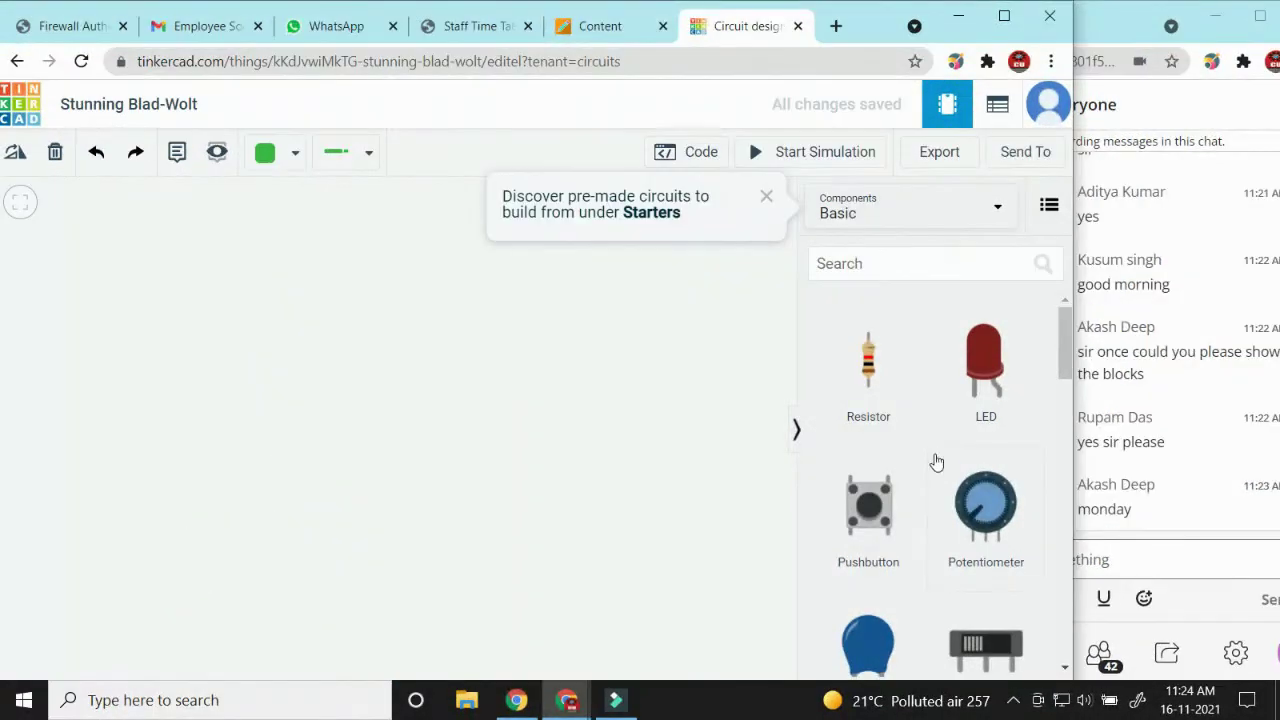
Step: Place a small breadboard and an Arduino Uno R3 below it on the canvas
scroll(925, 451, down, 3)
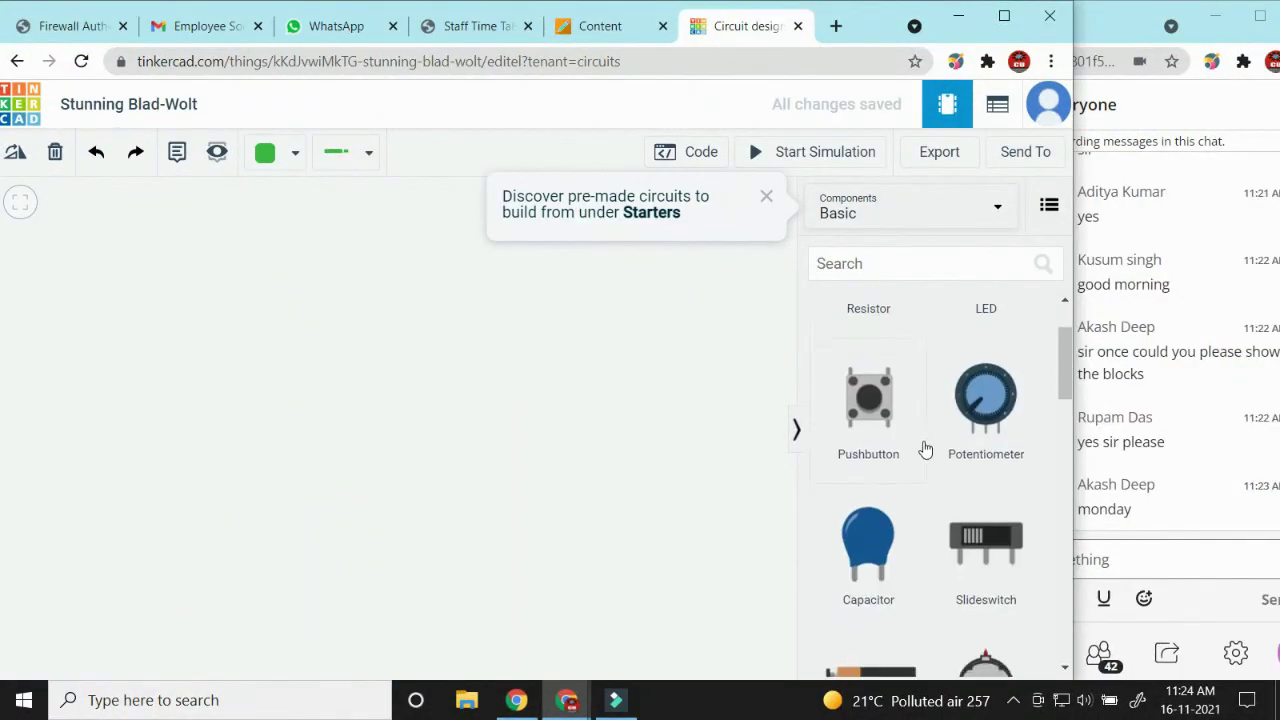
scroll(925, 451, down, 2)
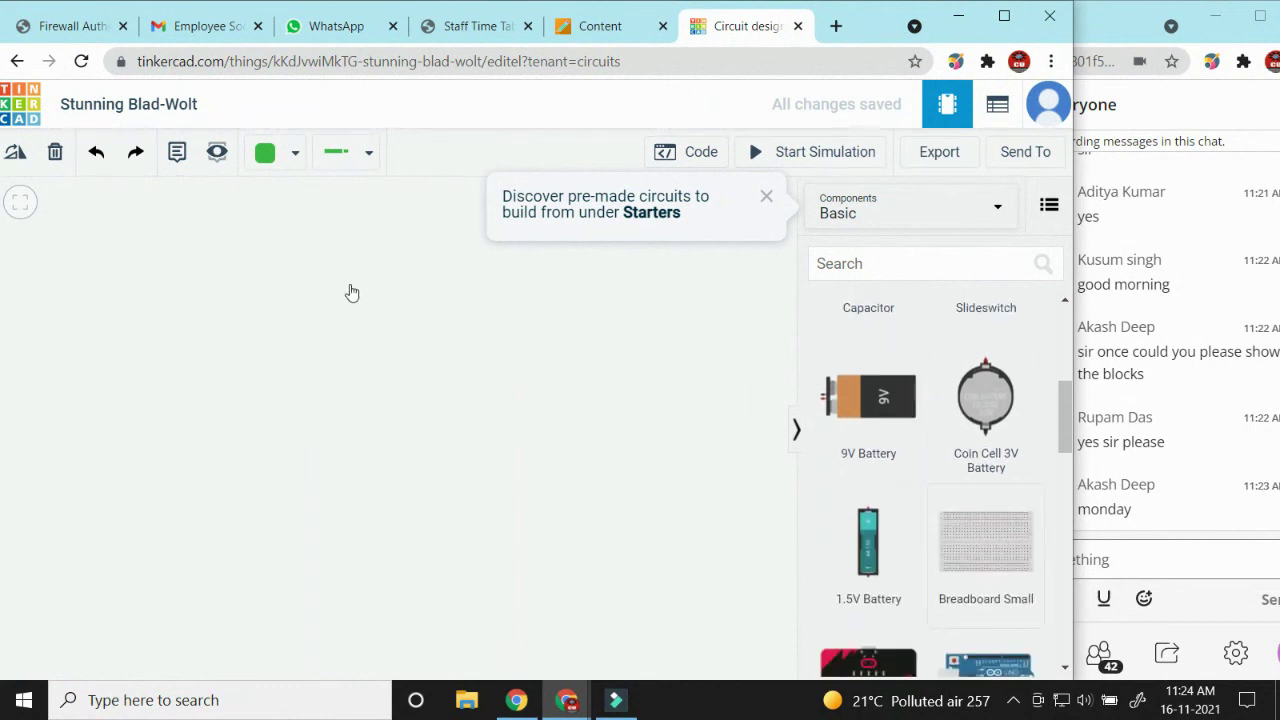
drag(350, 292, 389, 307)
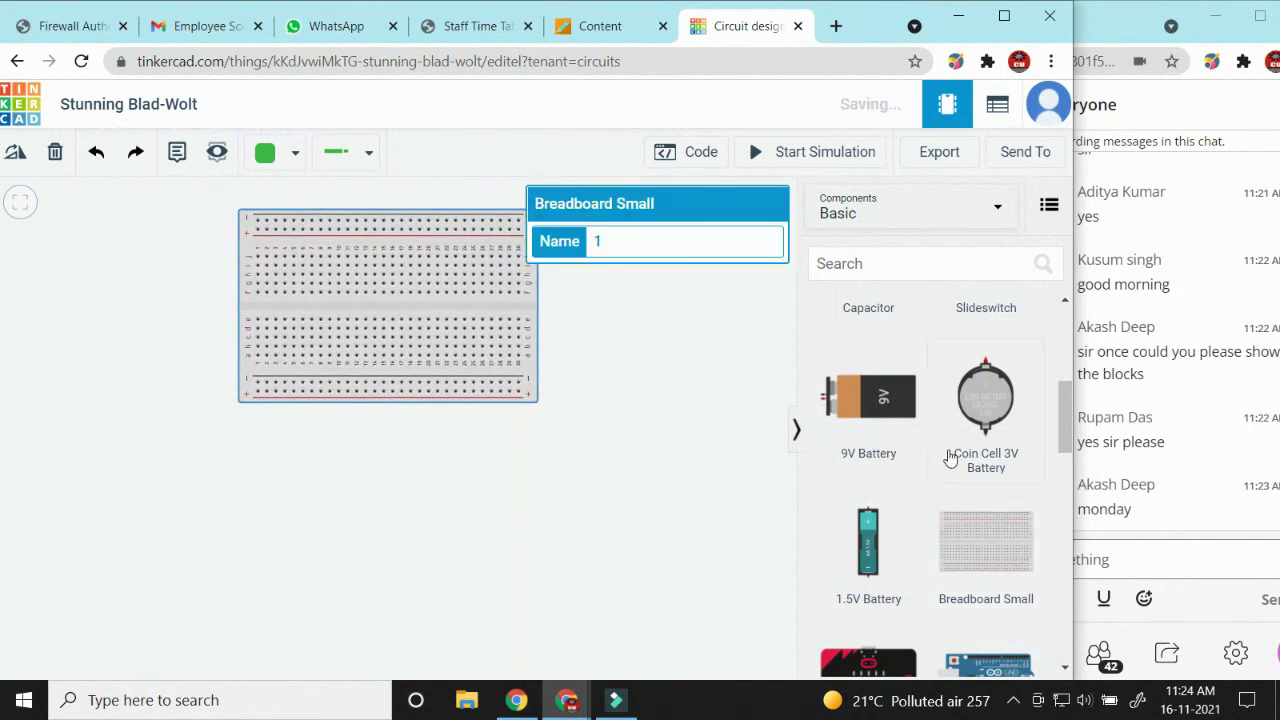
scroll(950, 459, down, 1)
scroll(950, 459, down, 5)
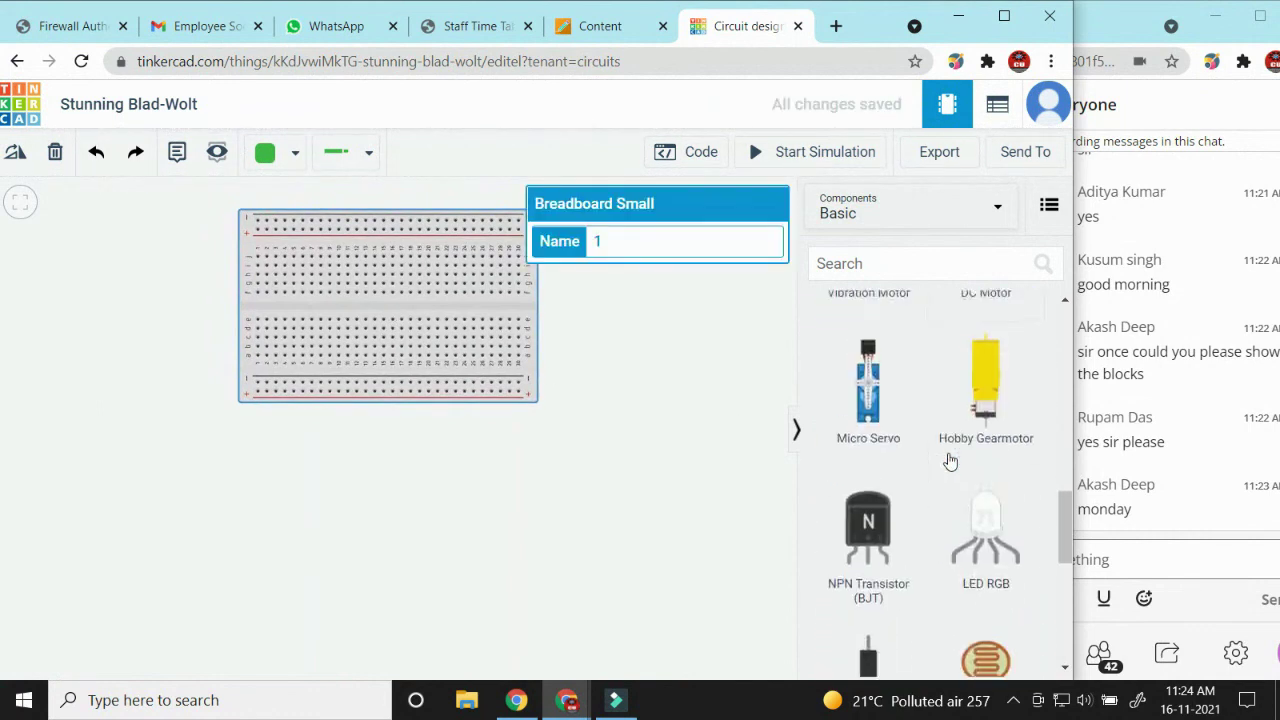
scroll(950, 462, down, 5)
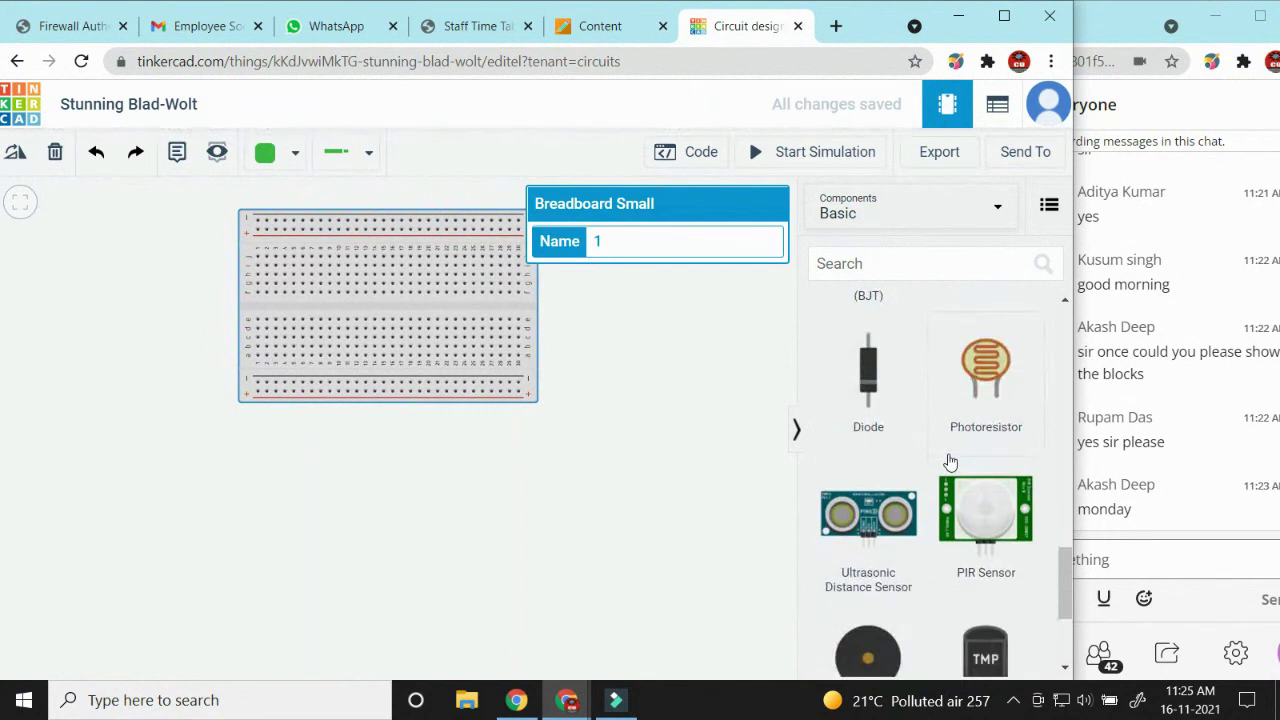
scroll(950, 462, down, 1)
scroll(950, 462, up, 7)
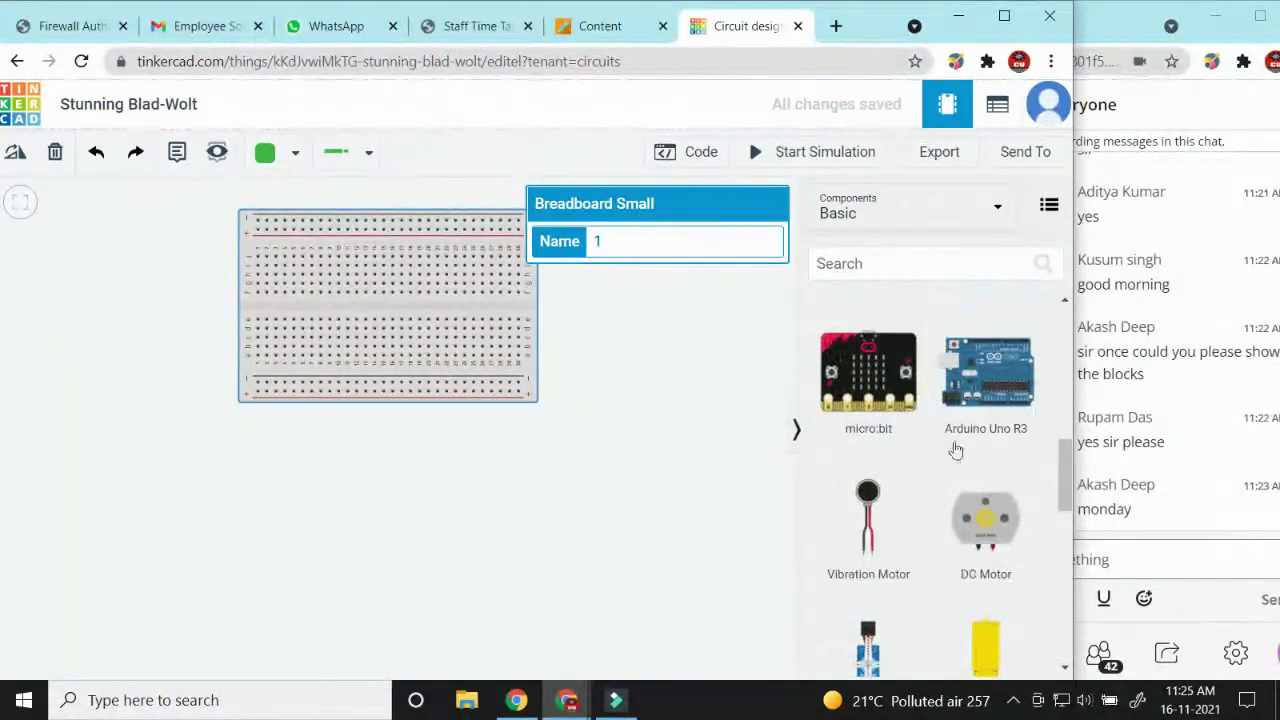
drag(491, 447, 398, 529)
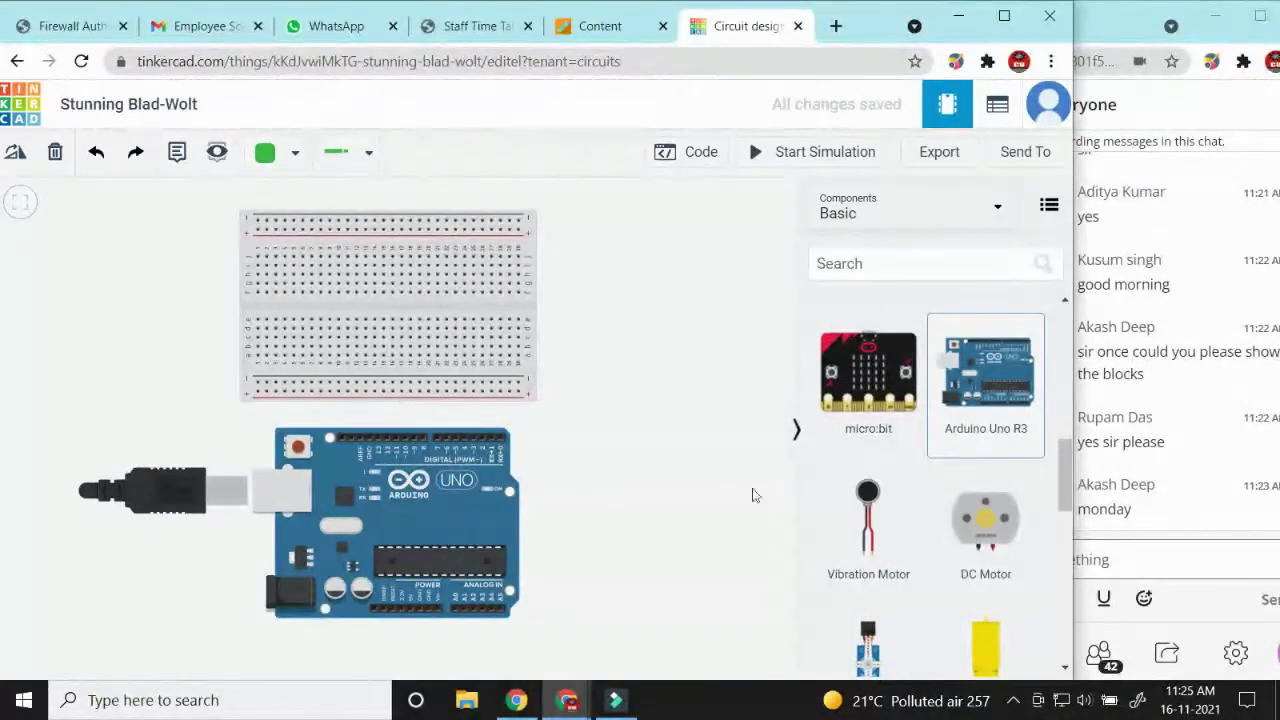
Step: Plug four LEDs side by side into the breadboard and add a resistor
scroll(1015, 535, up, 7)
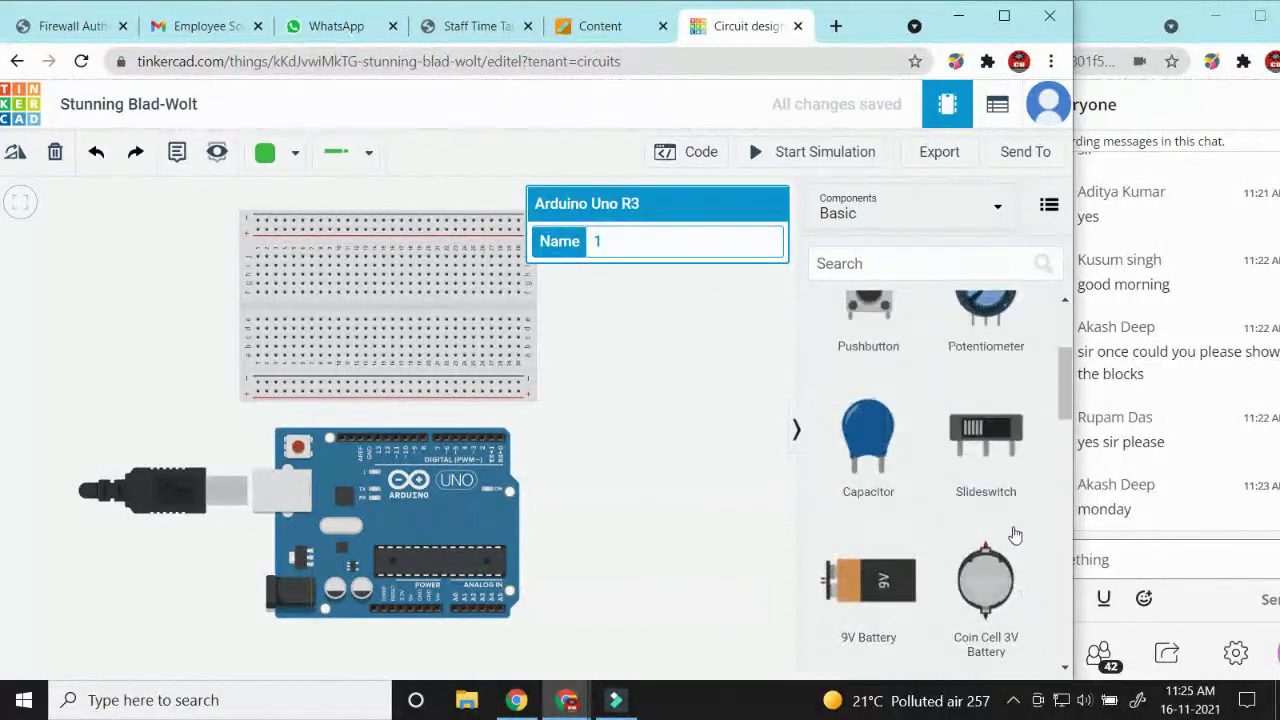
scroll(1015, 535, up, 3)
drag(990, 365, 365, 322)
drag(986, 370, 398, 318)
drag(957, 360, 435, 325)
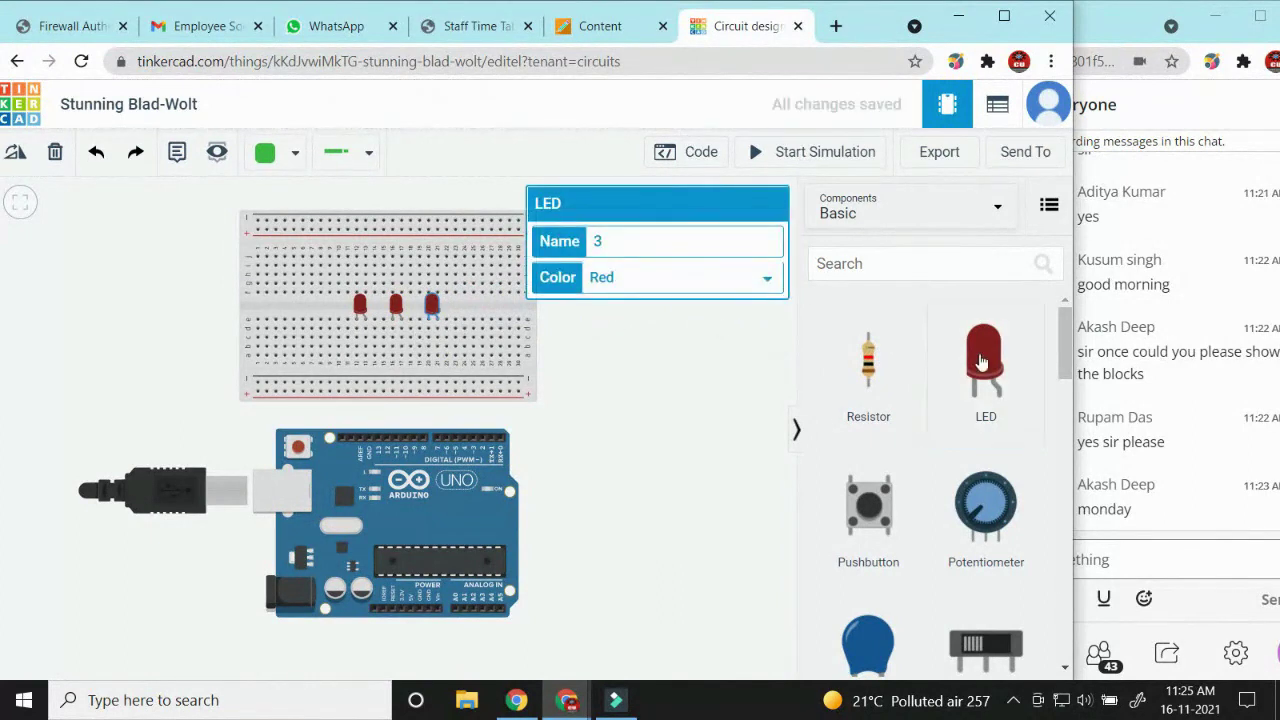
drag(985, 360, 474, 330)
drag(868, 365, 367, 378)
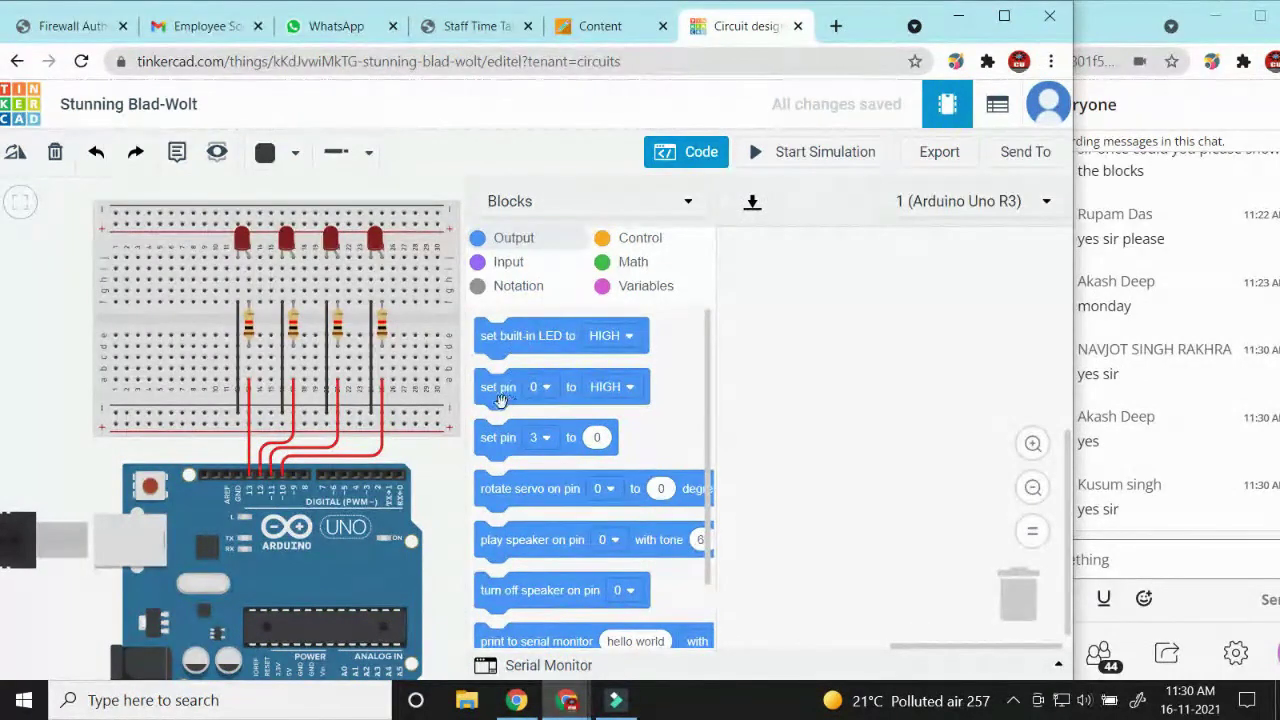
Step: Start the code with a set pin 13 to HIGH block
drag(500, 401, 753, 265)
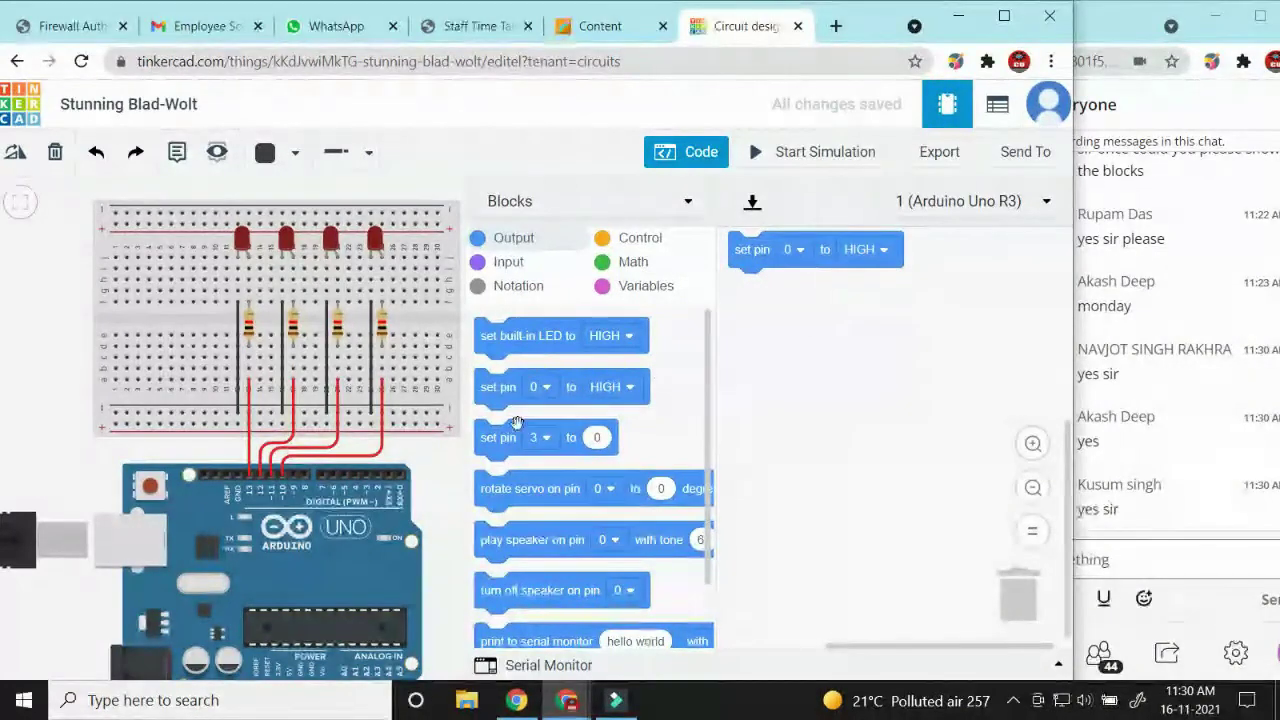
click(800, 250)
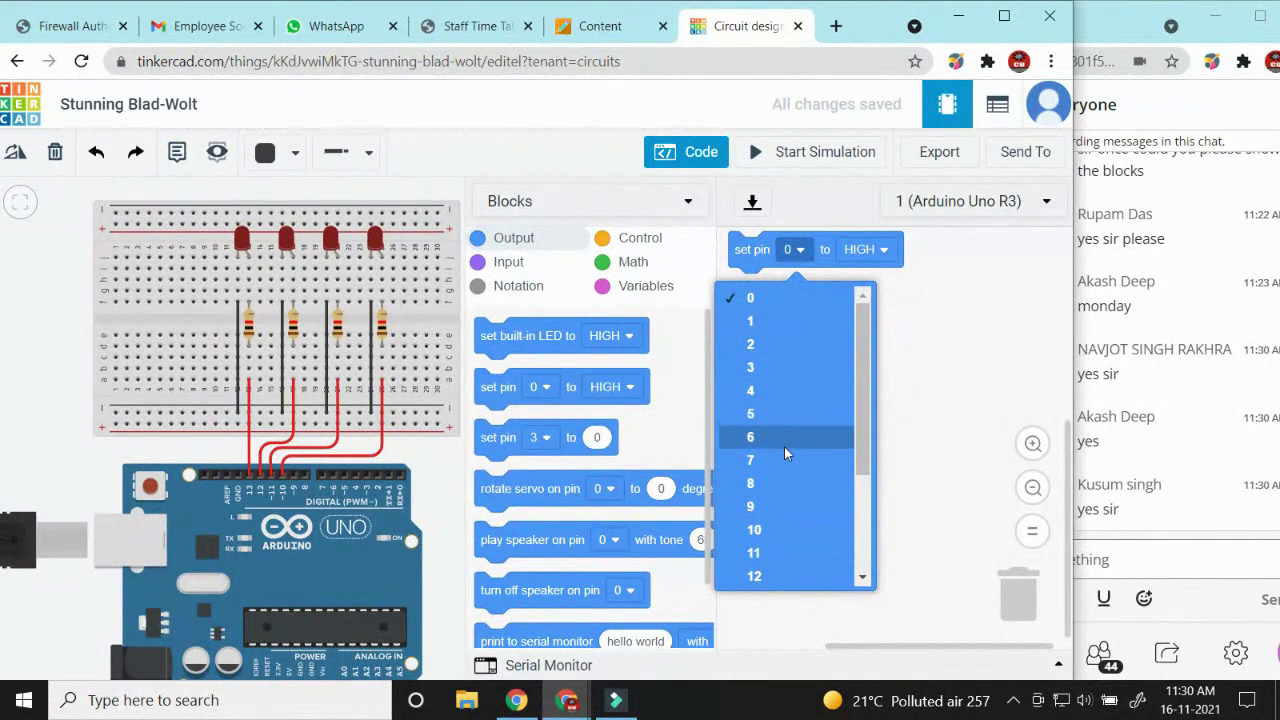
scroll(755, 435, down, 3)
click(754, 437)
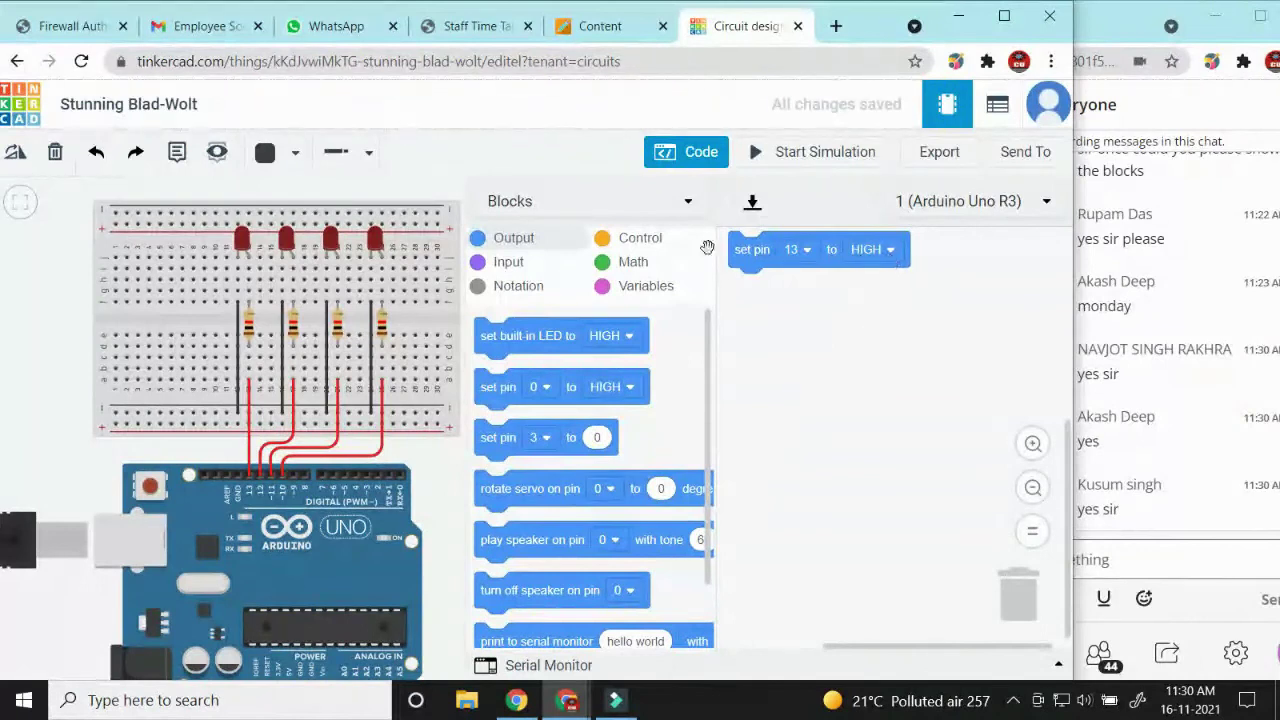
Step: Follow it with a wait of 100 milliseconds
click(659, 246)
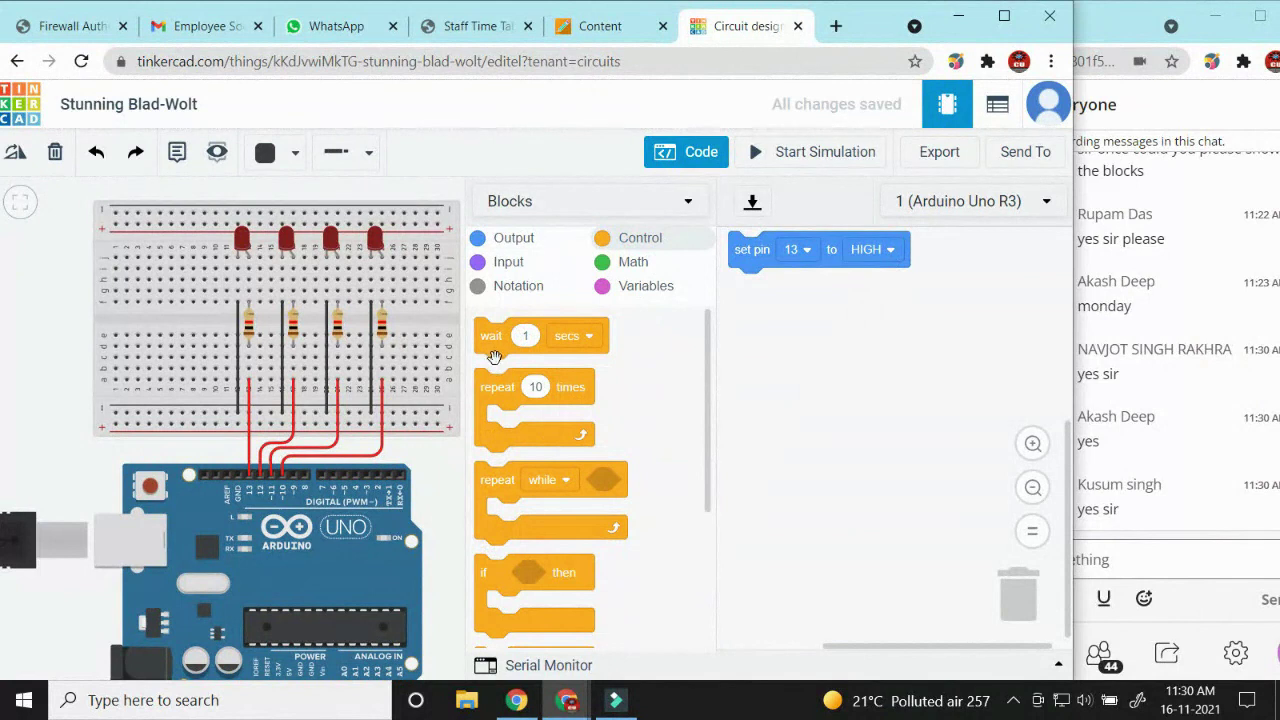
drag(497, 354, 746, 298)
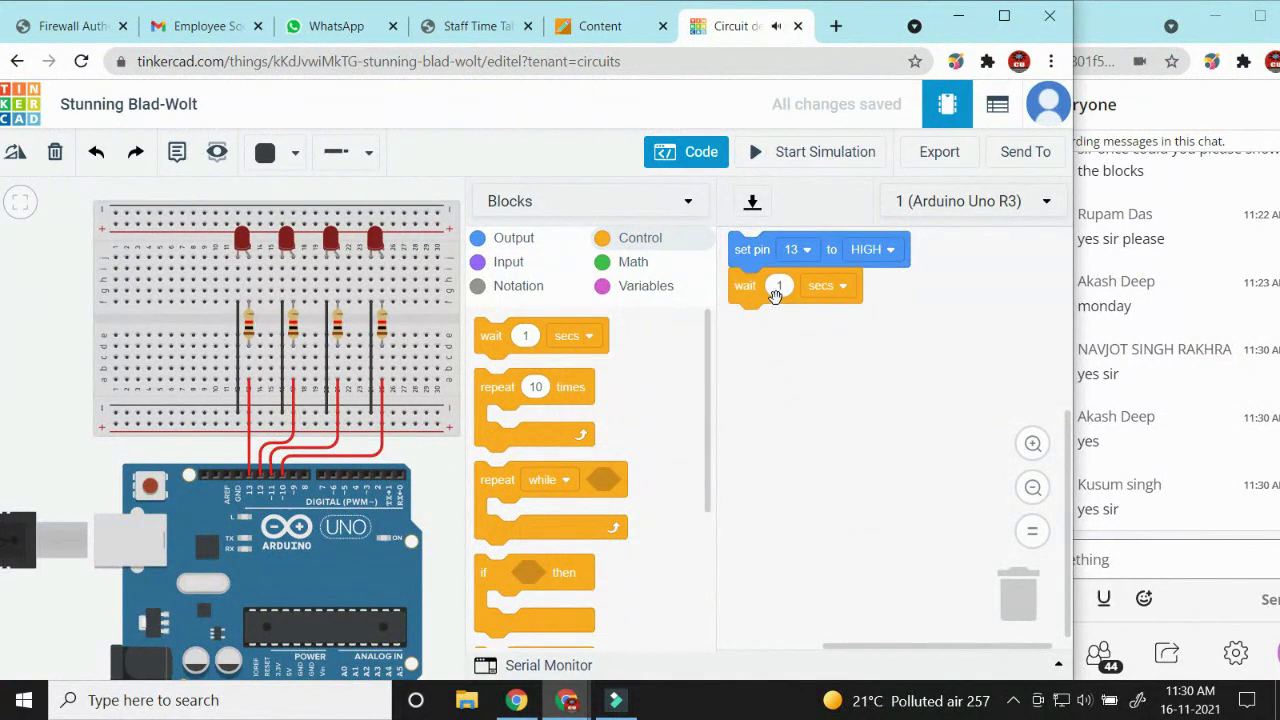
click(785, 288)
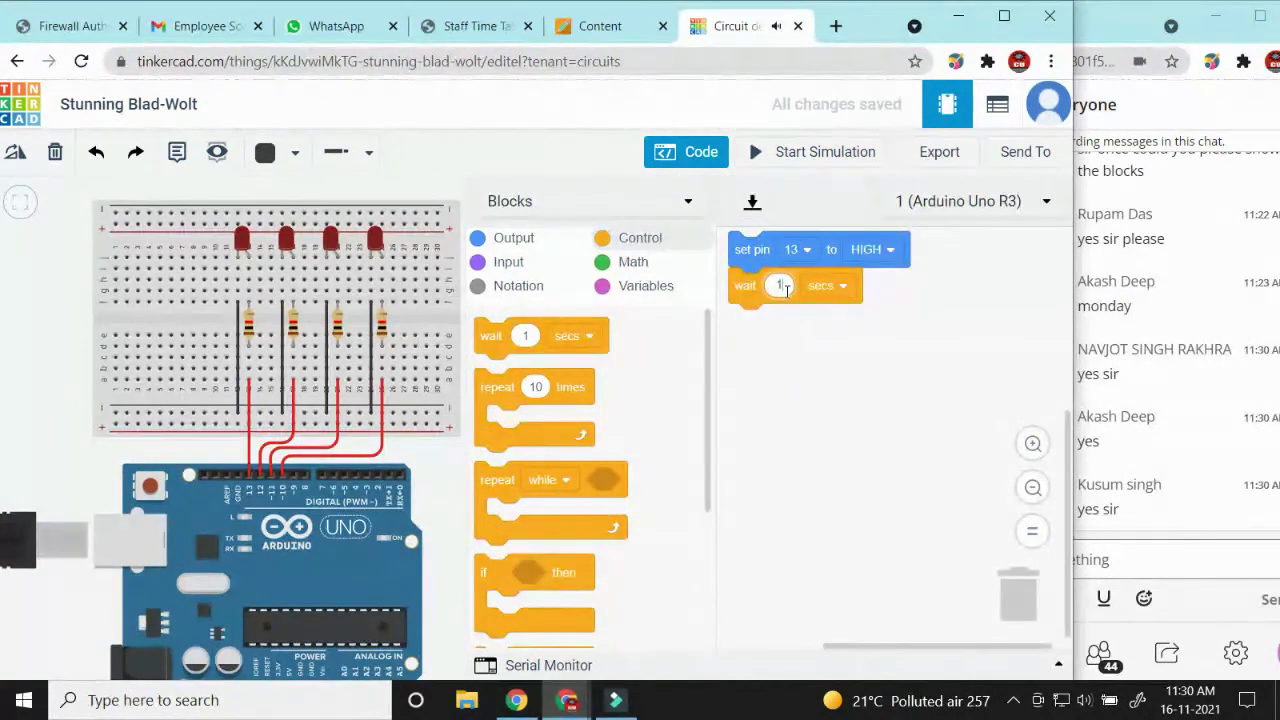
text(00)
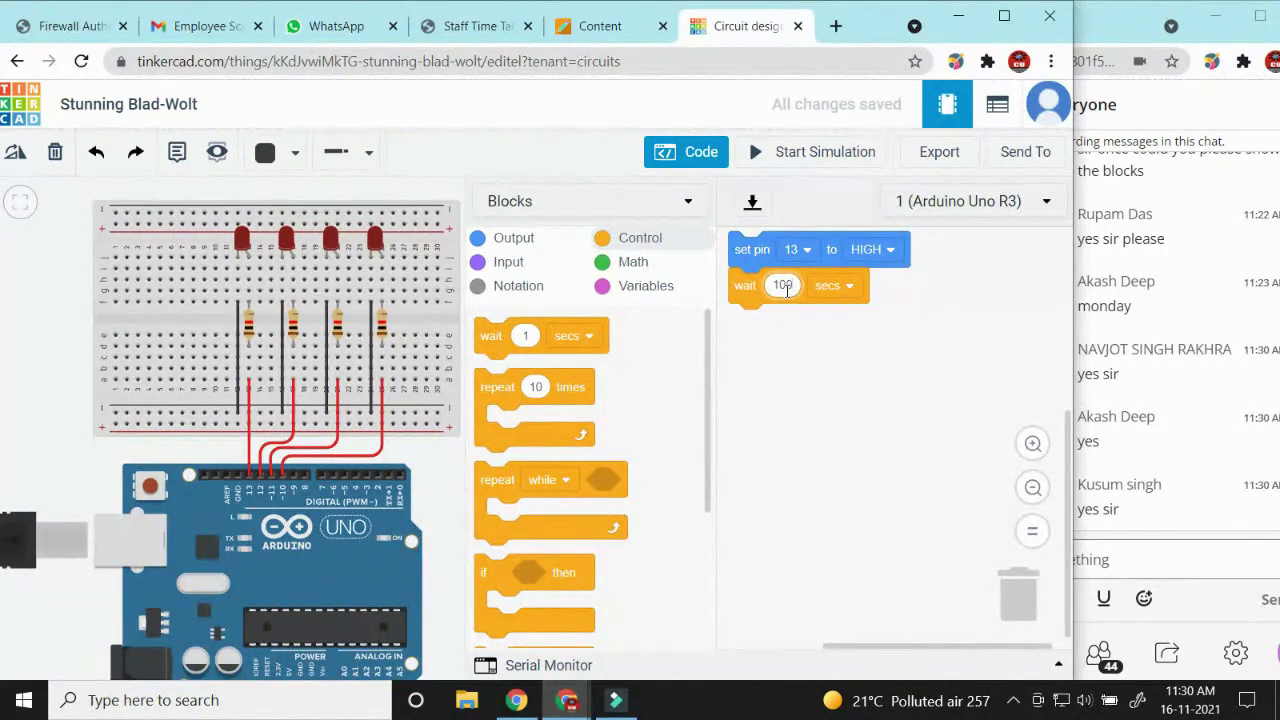
click(845, 287)
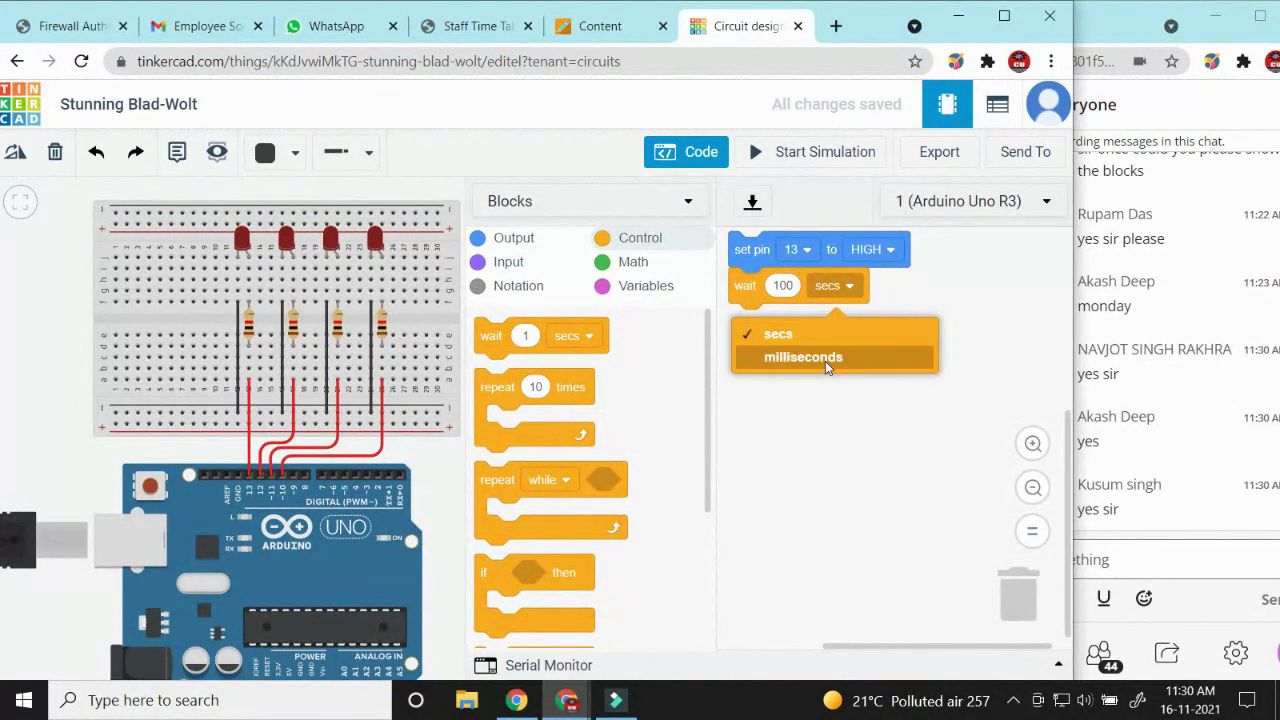
click(795, 353)
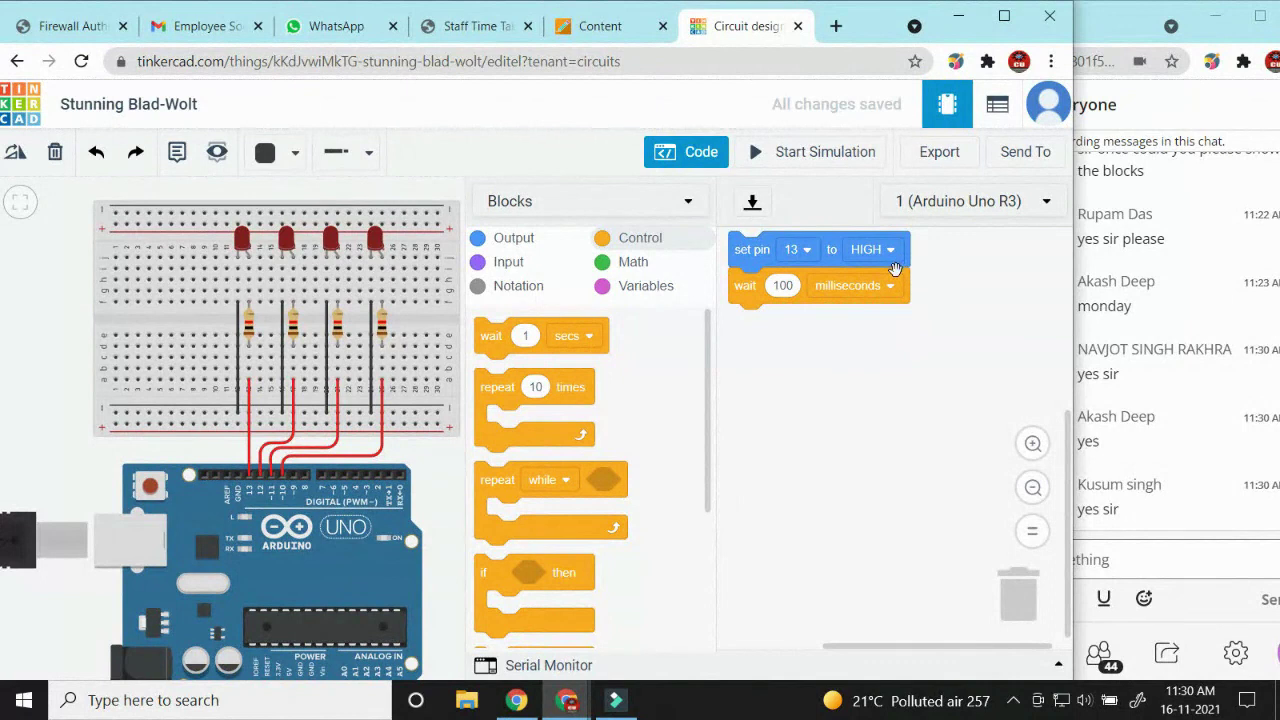
Step: Duplicate the wait and add a pin 13 LOW block between the two waits
right_click(754, 275)
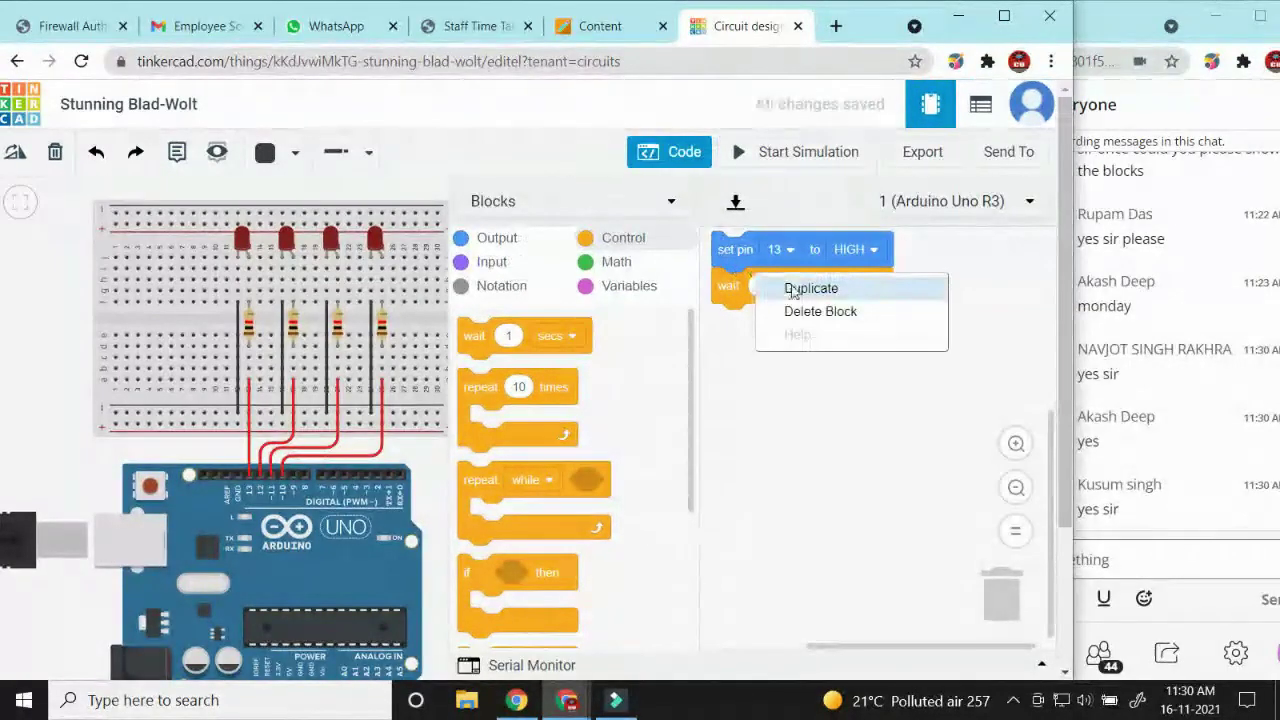
click(789, 286)
drag(791, 285, 728, 305)
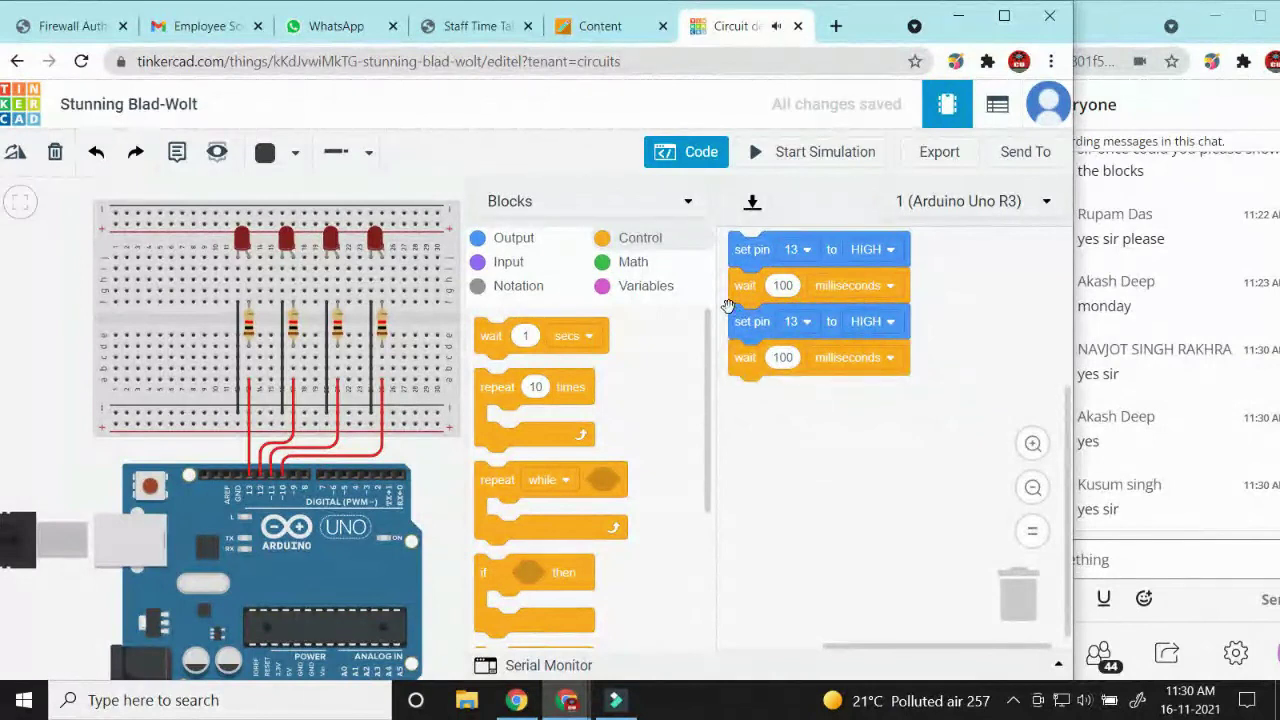
click(886, 326)
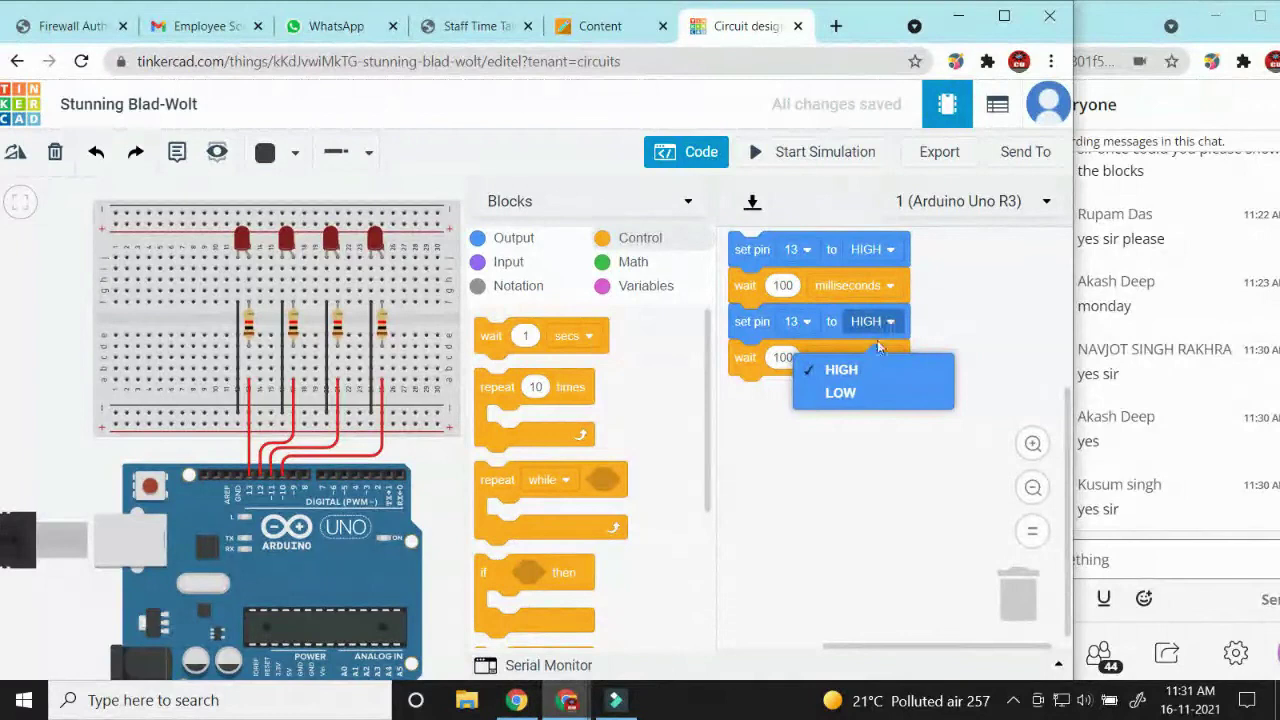
click(843, 393)
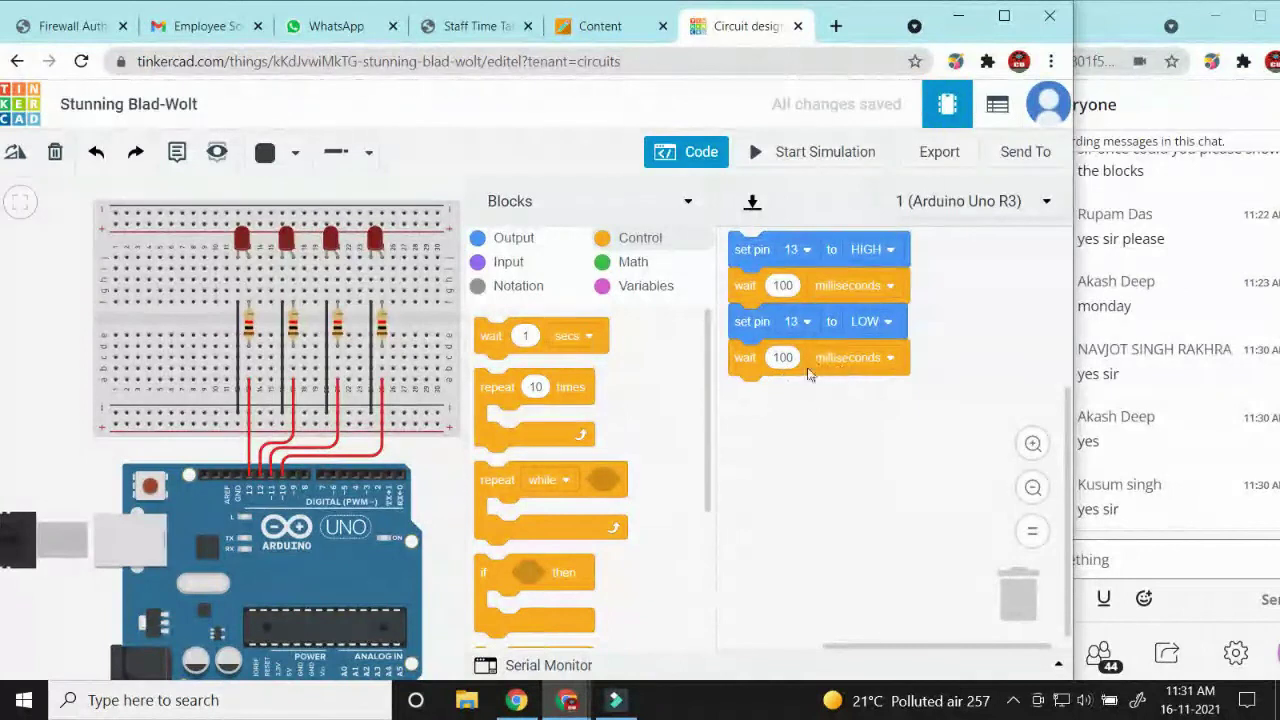
Step: Duplicate the four-block sequence below itself and switch the copy's pin blocks to pin 12
right_click(891, 265)
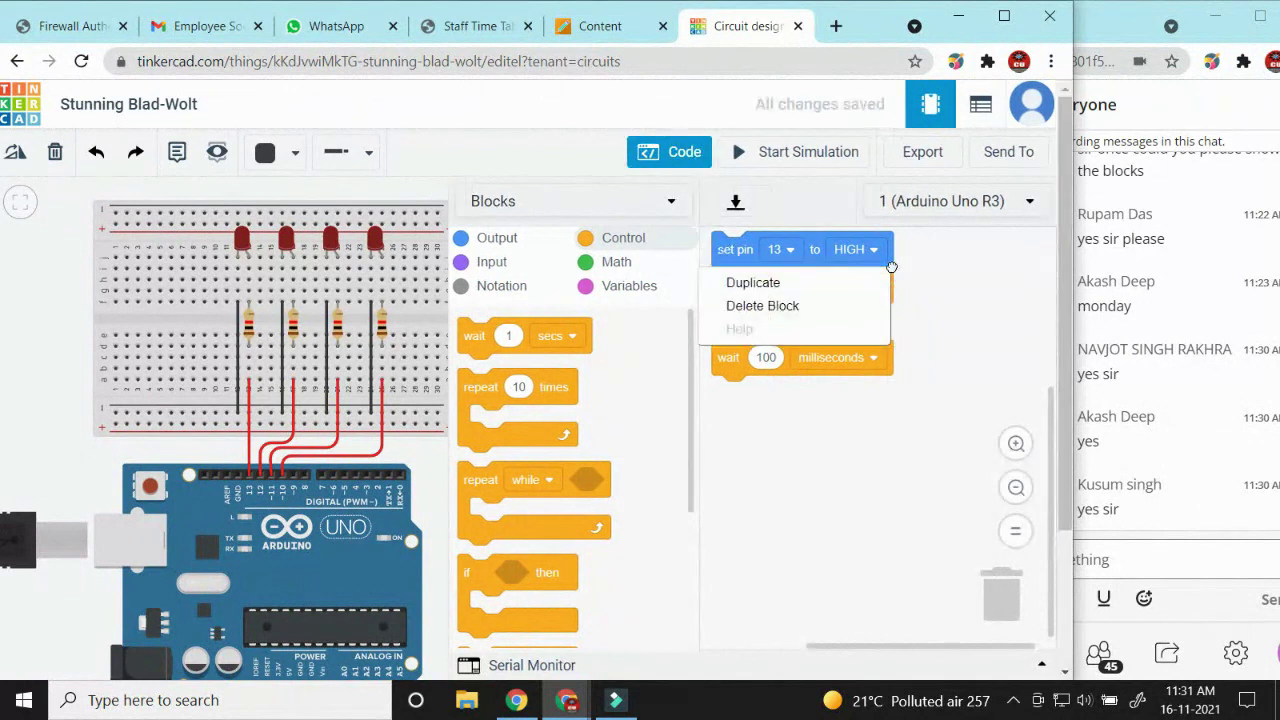
click(775, 284)
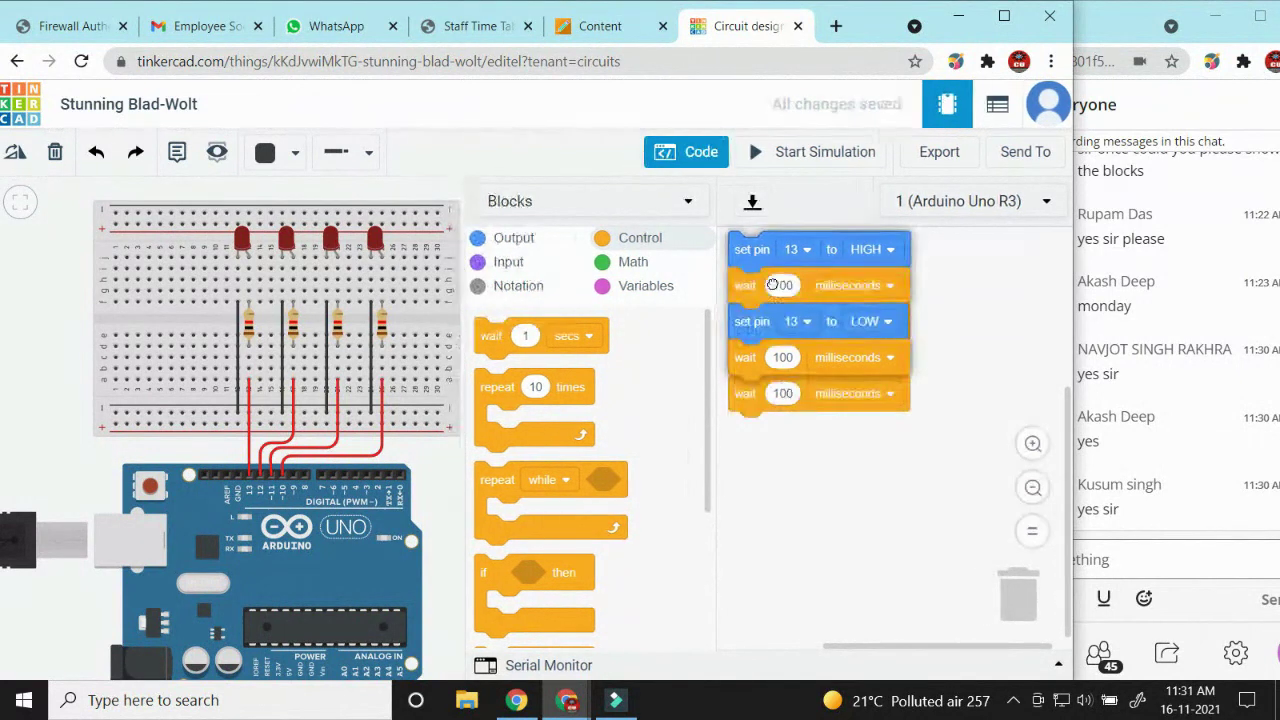
click(731, 390)
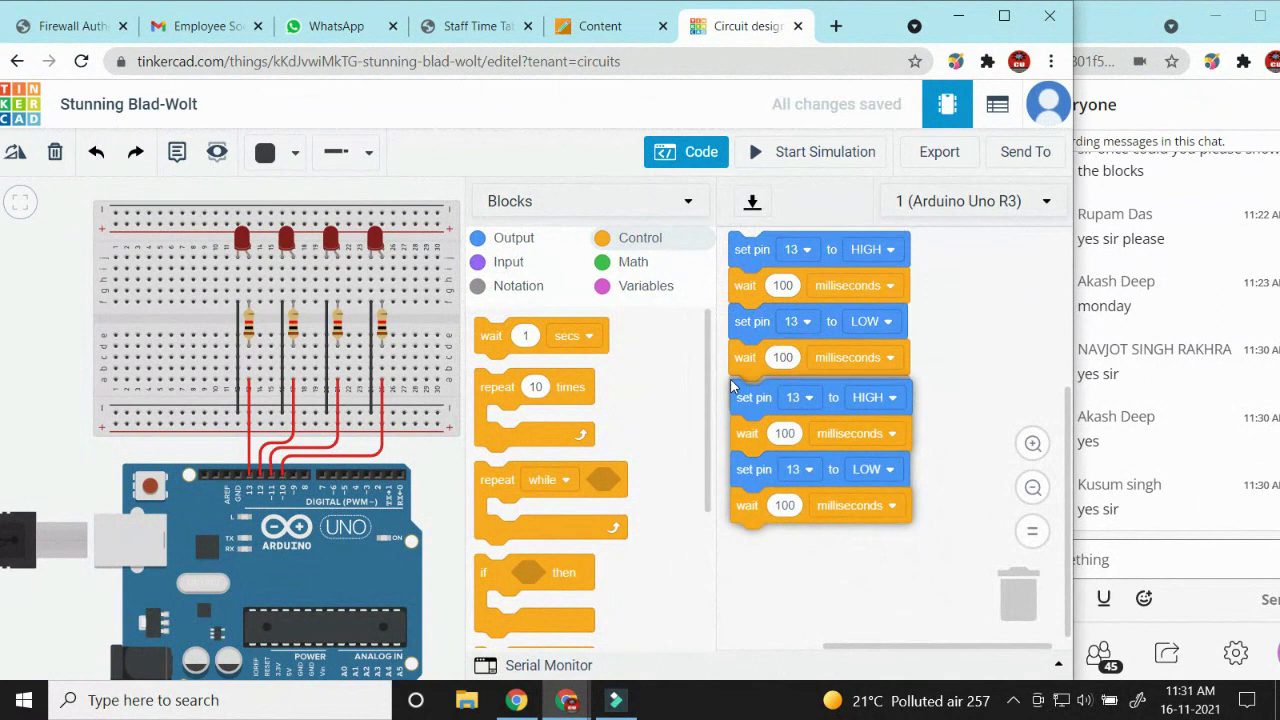
click(805, 394)
scroll(779, 529, down, 3)
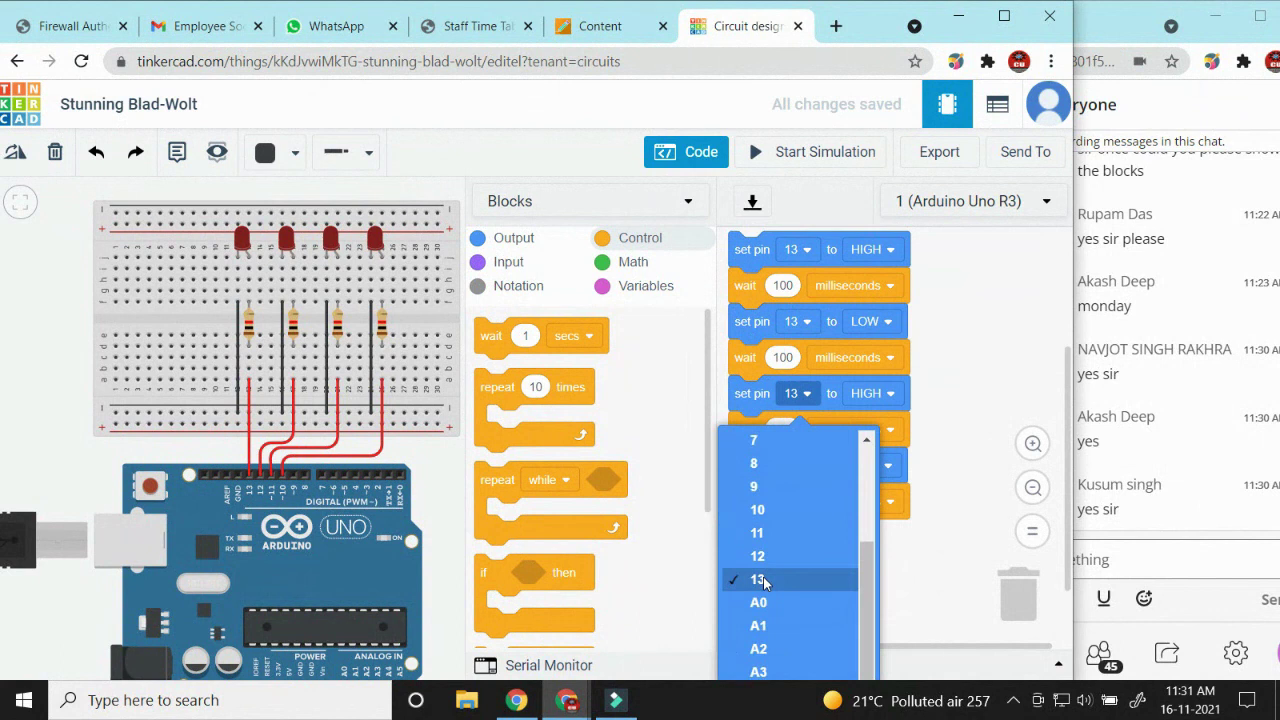
click(758, 556)
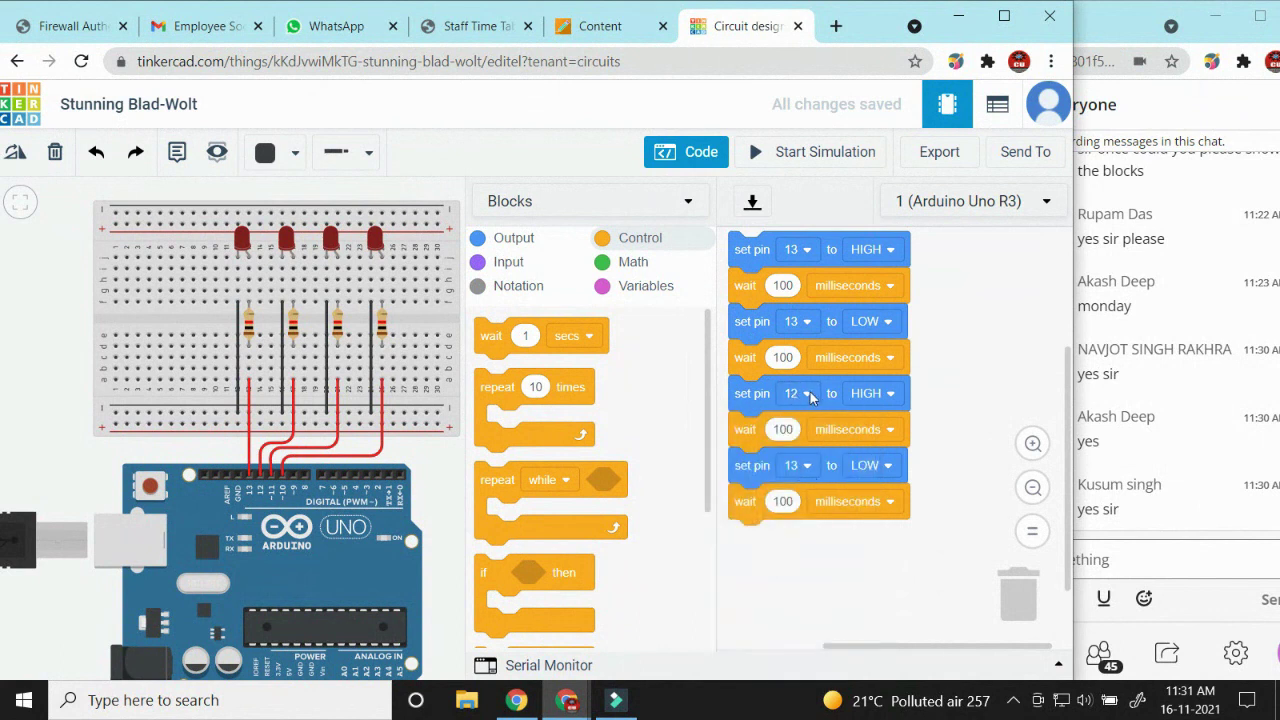
click(801, 467)
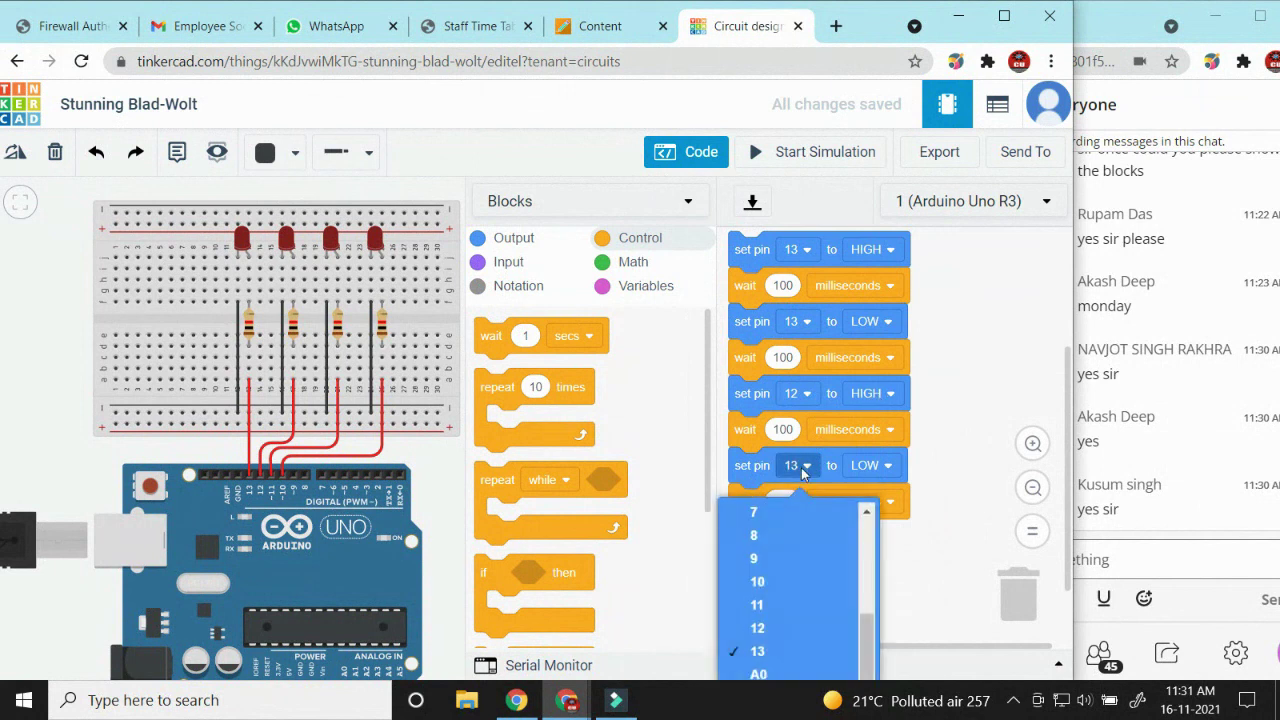
click(757, 628)
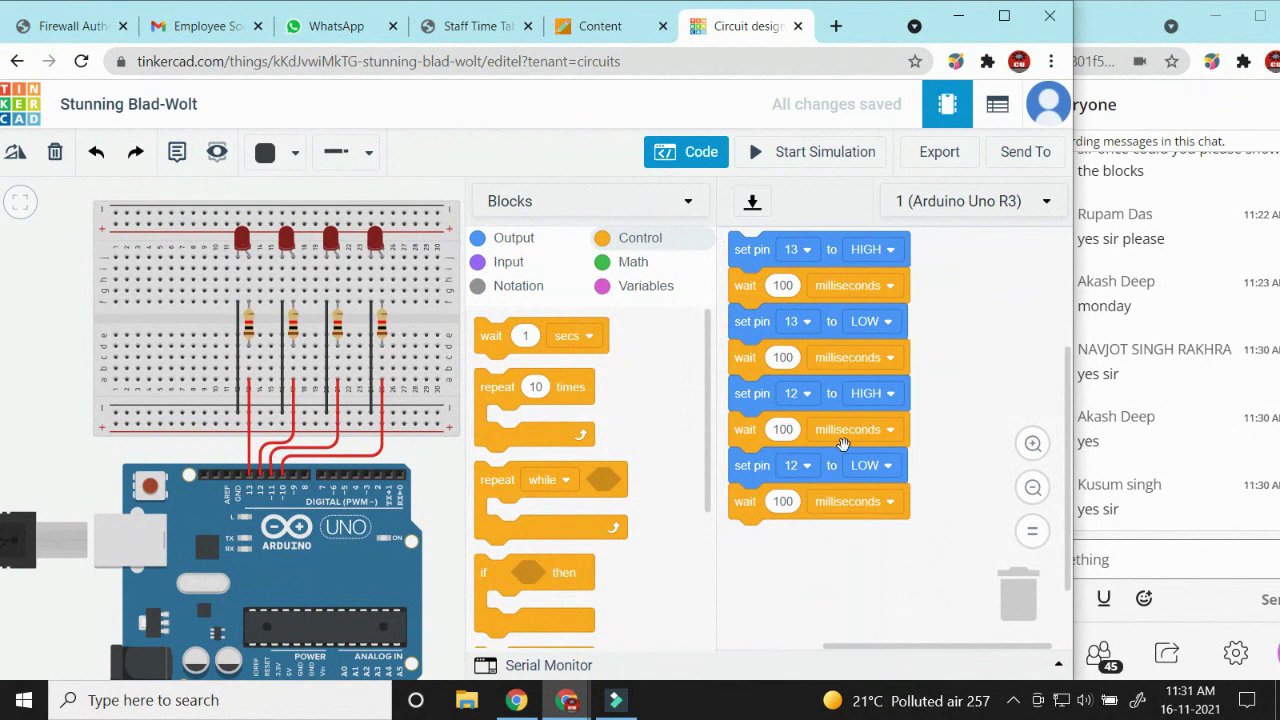
Step: Append a duplicate of the lower blocks and change the first copied pin block to pin 11
right_click(859, 310)
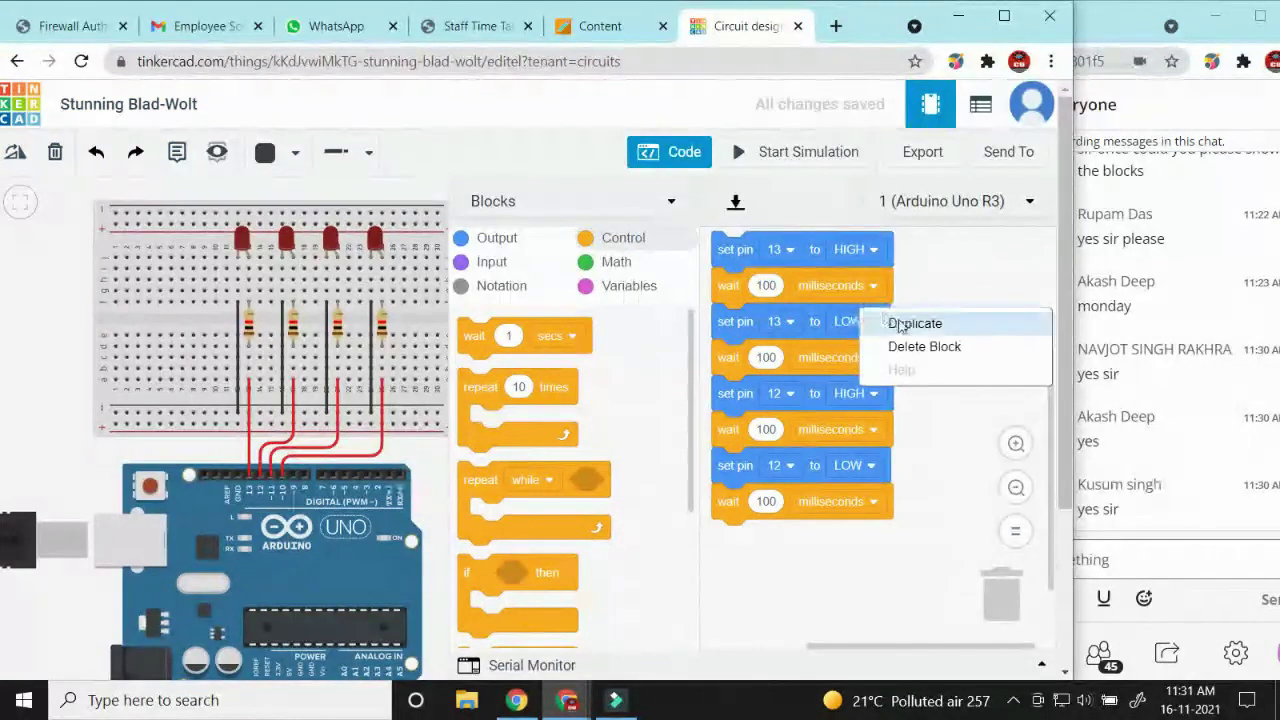
click(900, 324)
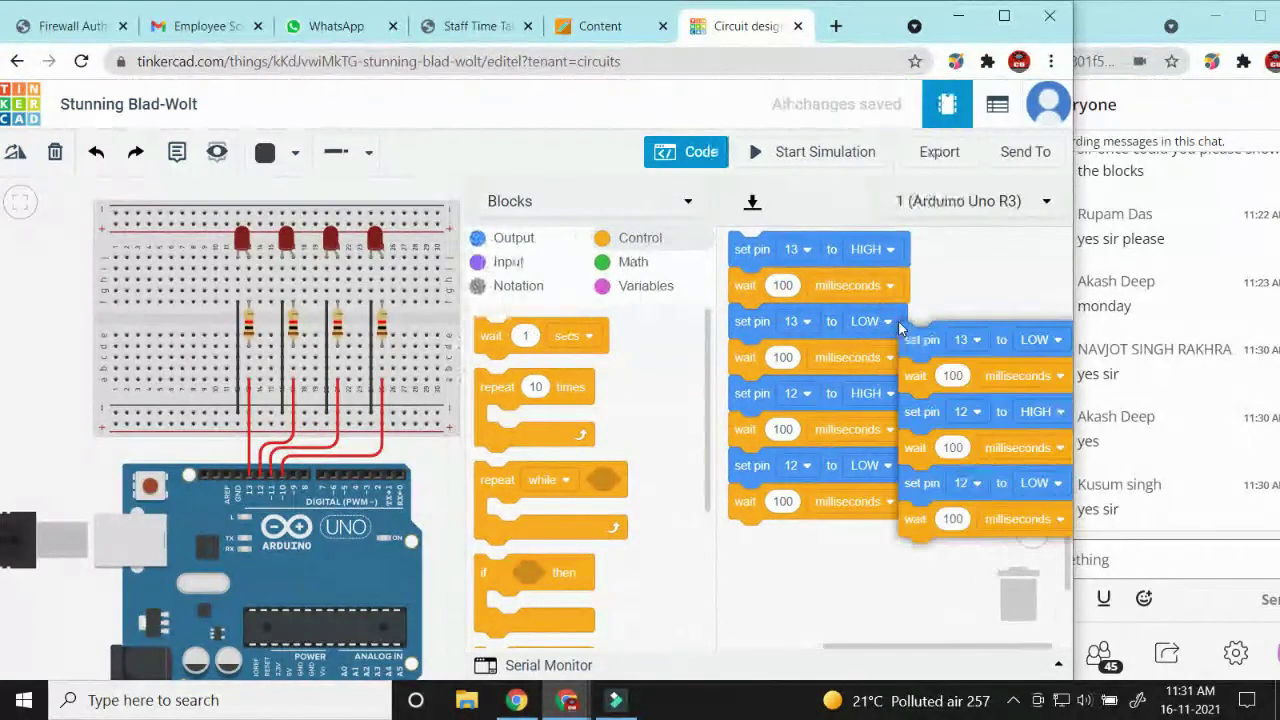
click(733, 515)
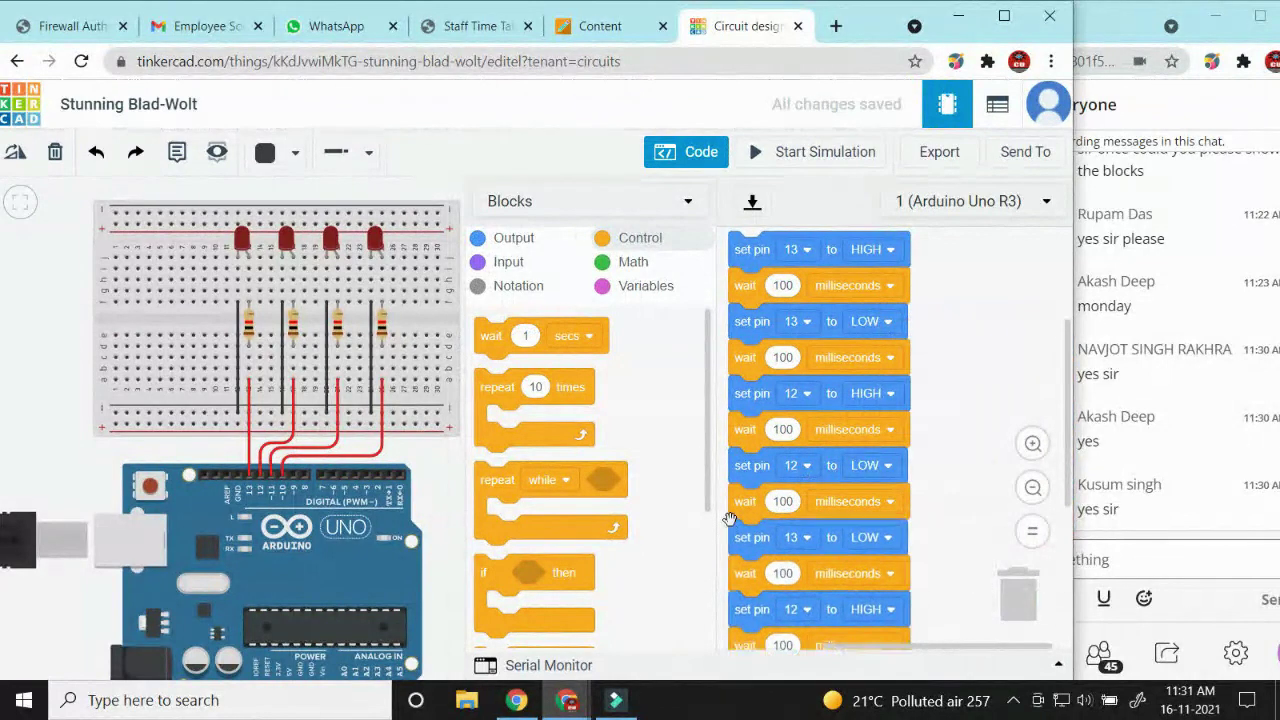
scroll(800, 430, down, 3)
click(808, 413)
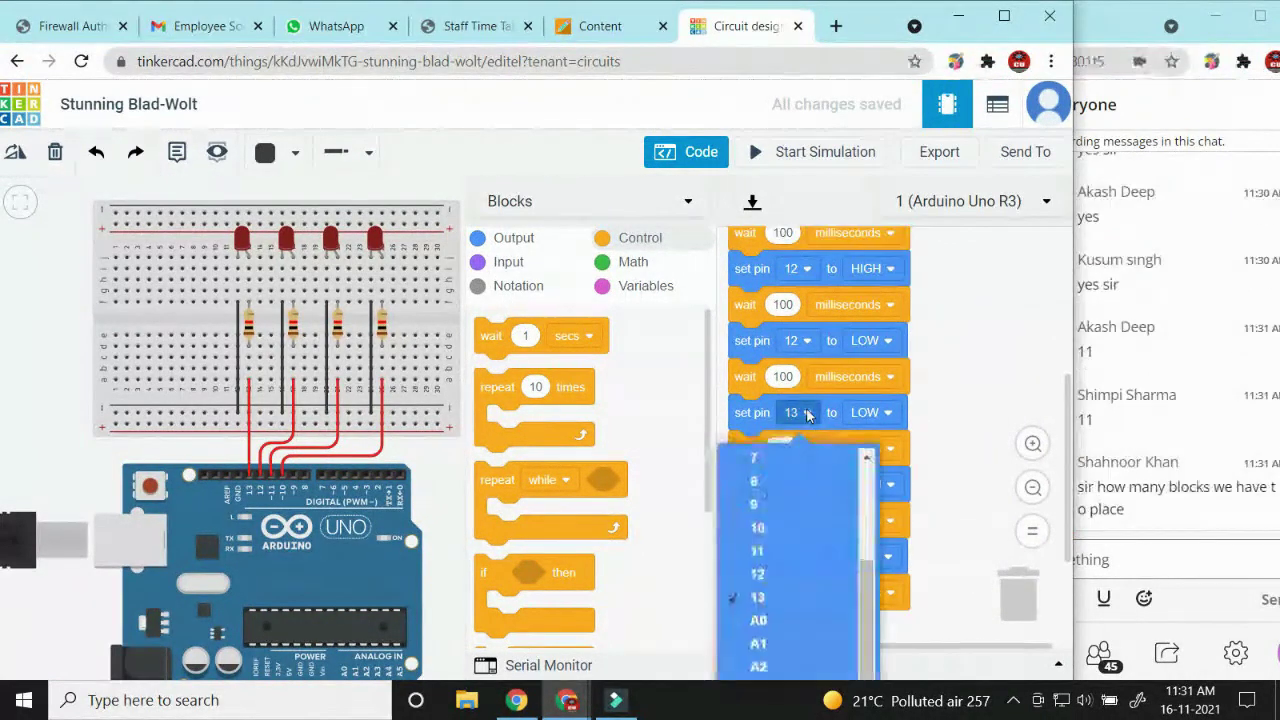
click(757, 551)
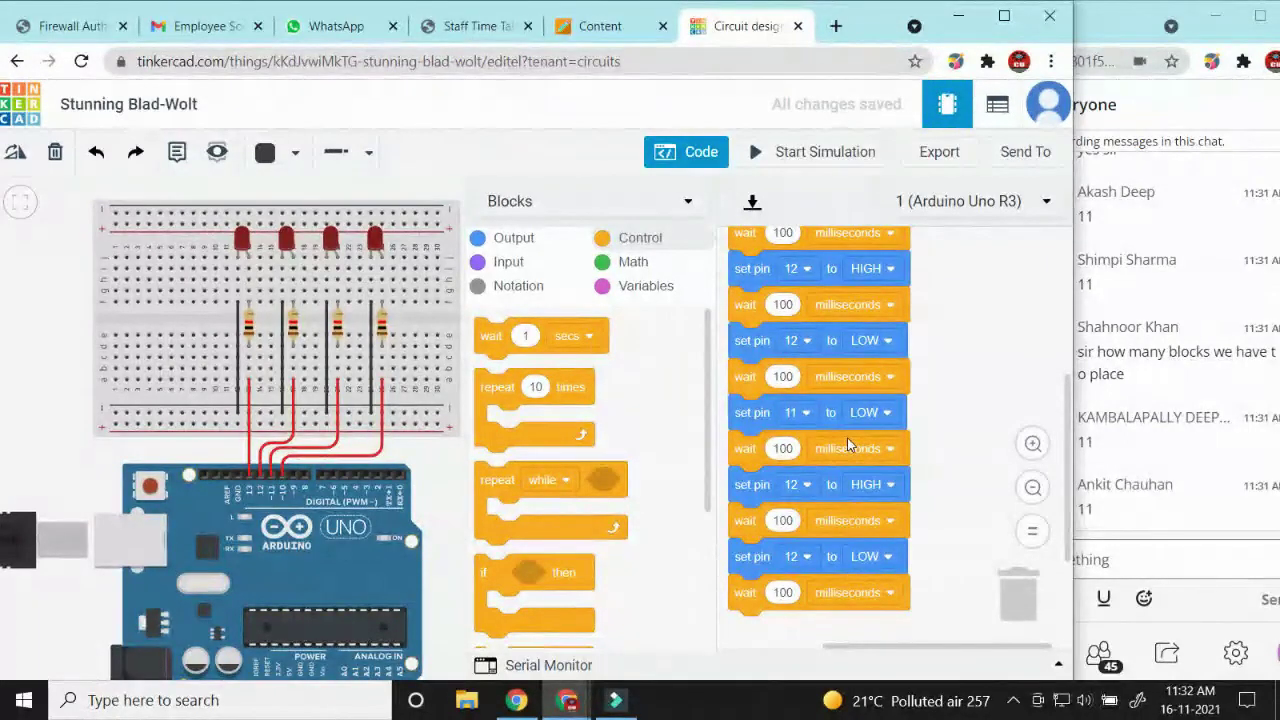
scroll(847, 438, up, 3)
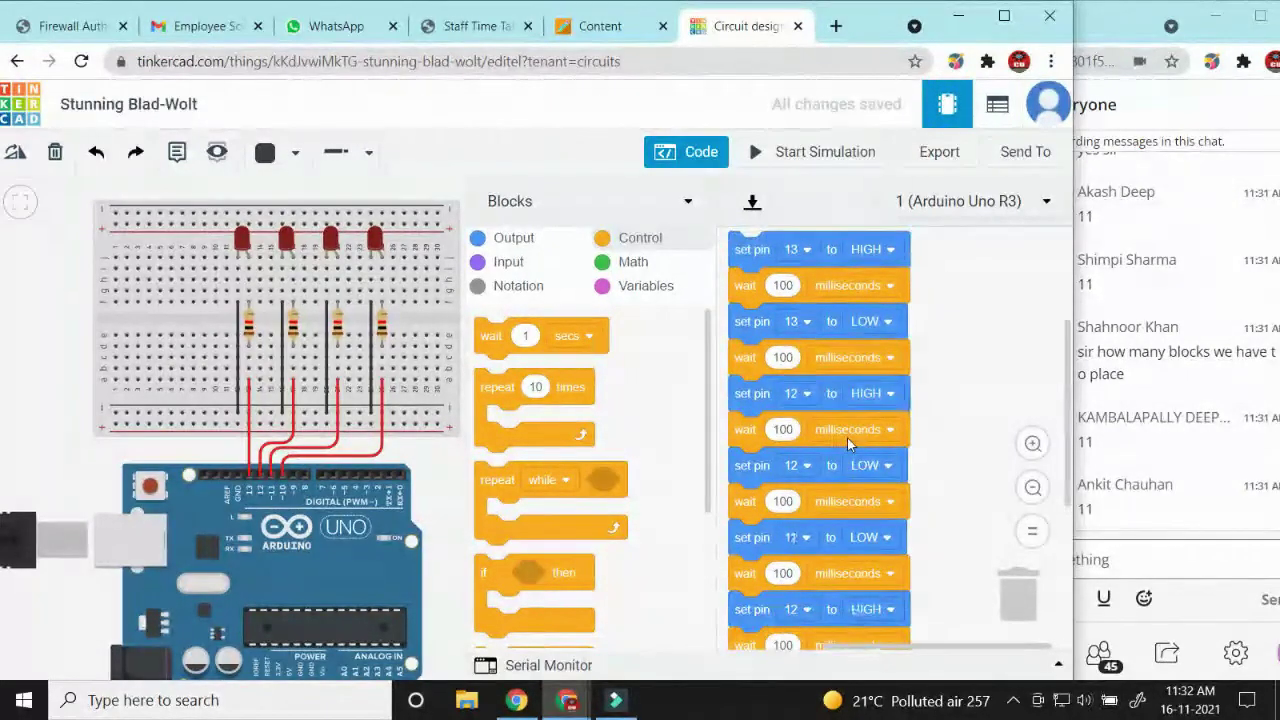
scroll(847, 438, down, 3)
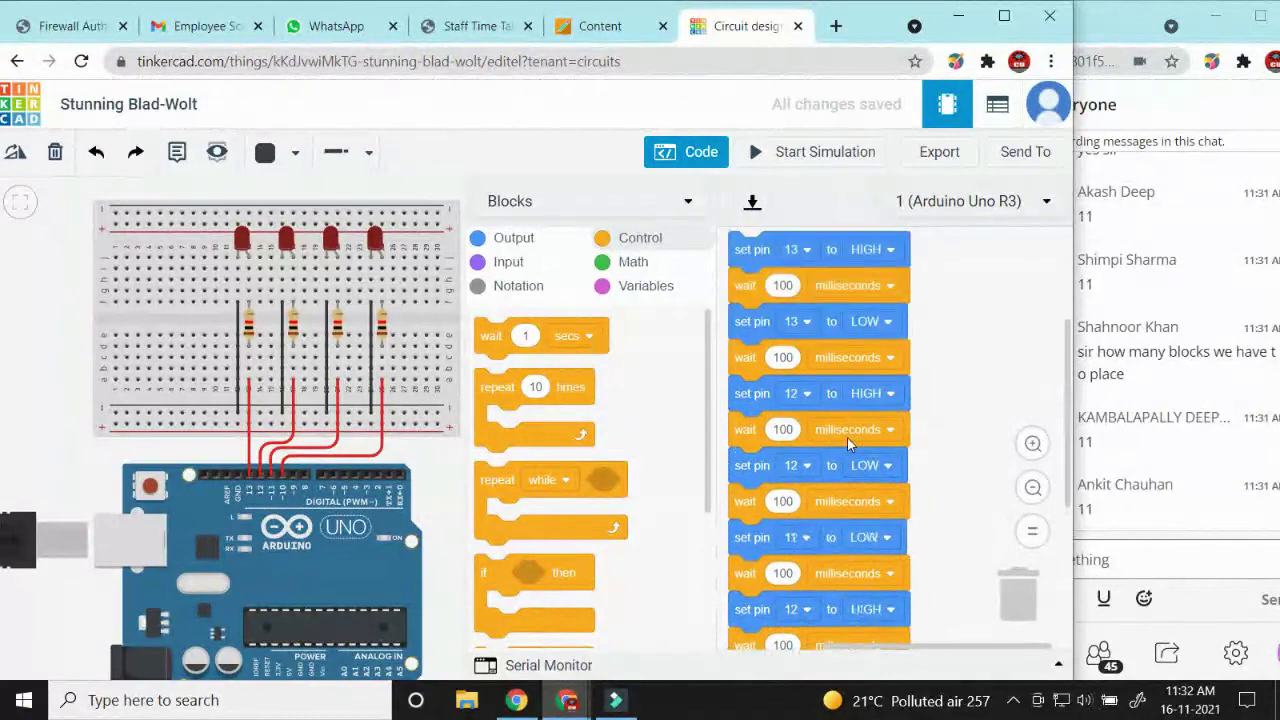
Step: Set the next pin block to pin 11 LOW and the last to pin 10 HIGH
click(797, 484)
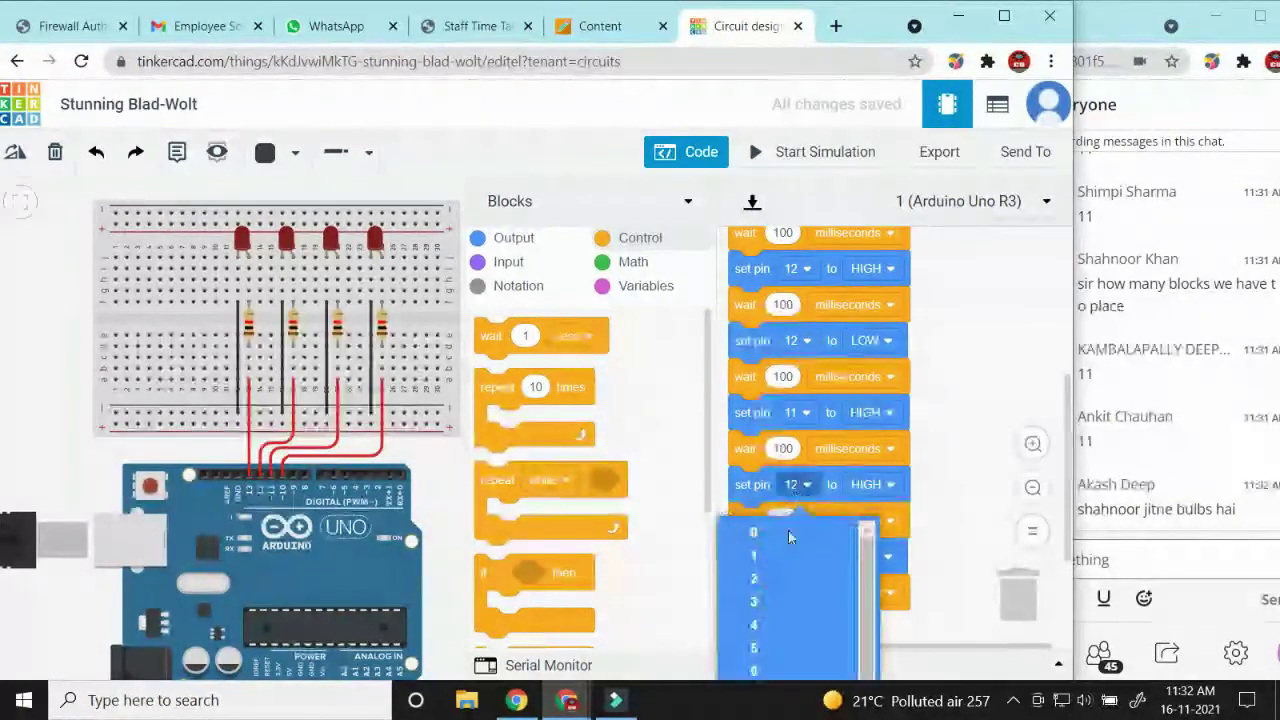
scroll(755, 623, down, 3)
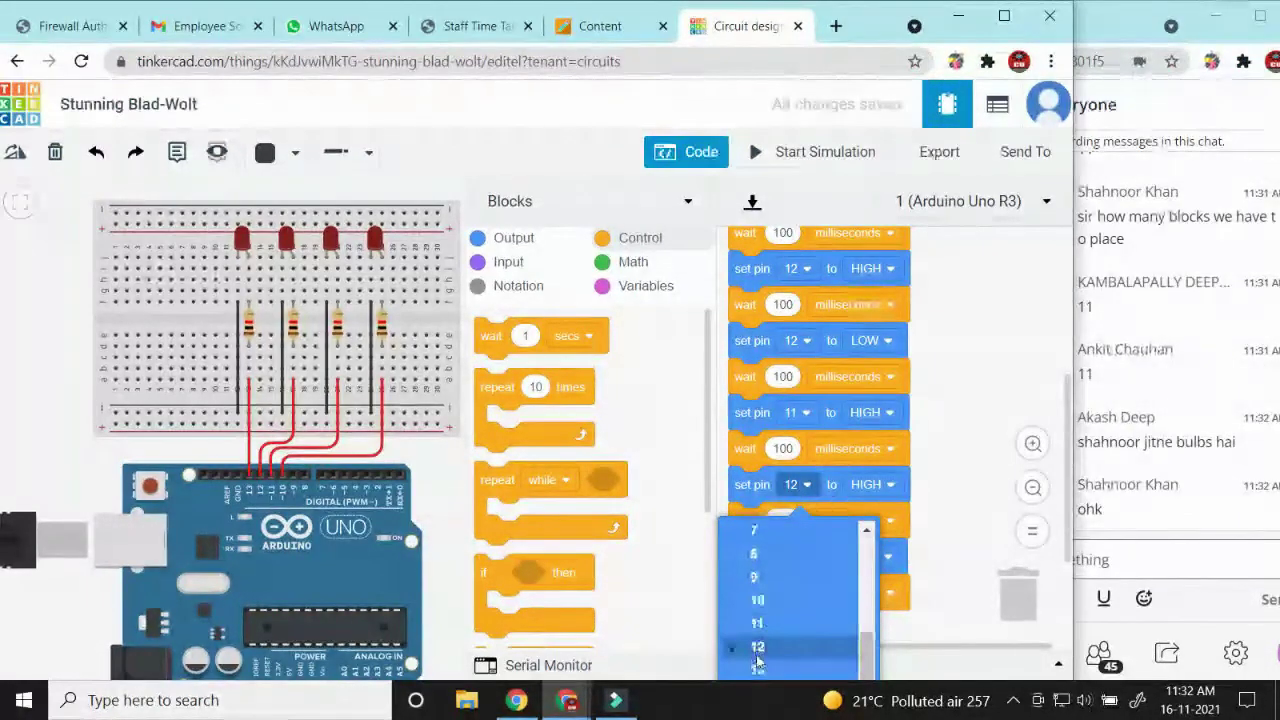
click(757, 623)
click(866, 484)
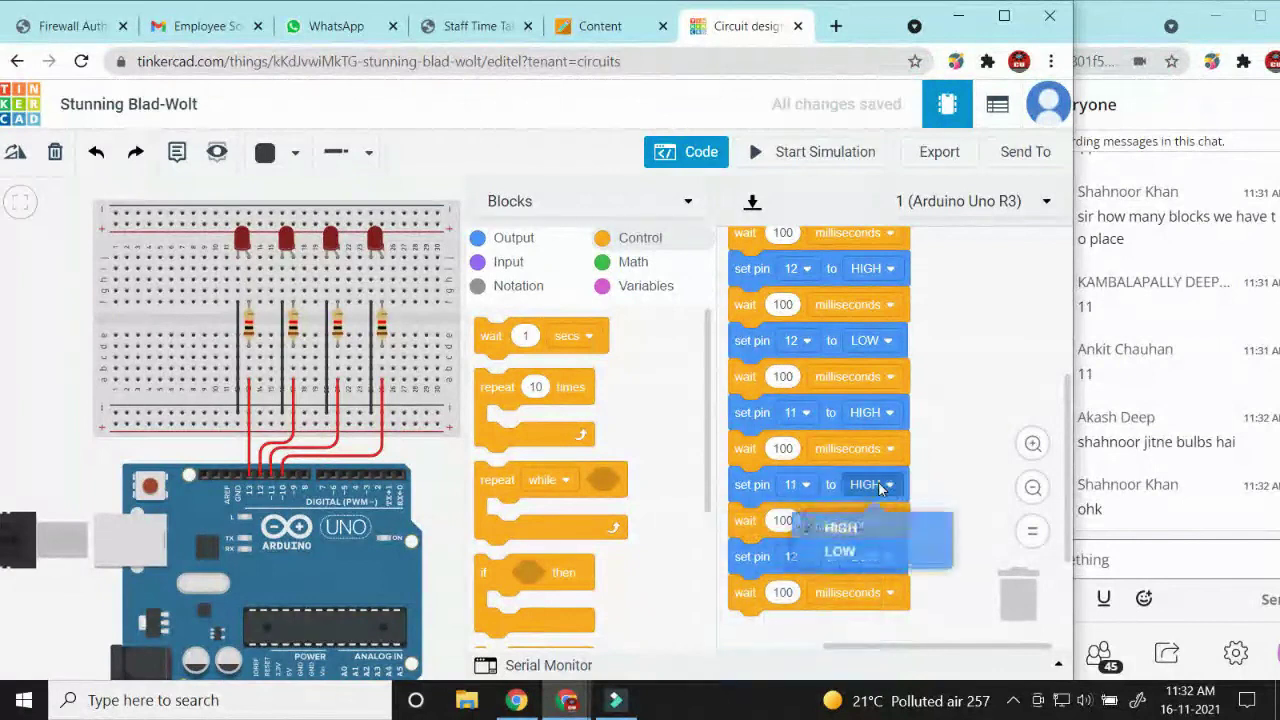
click(866, 555)
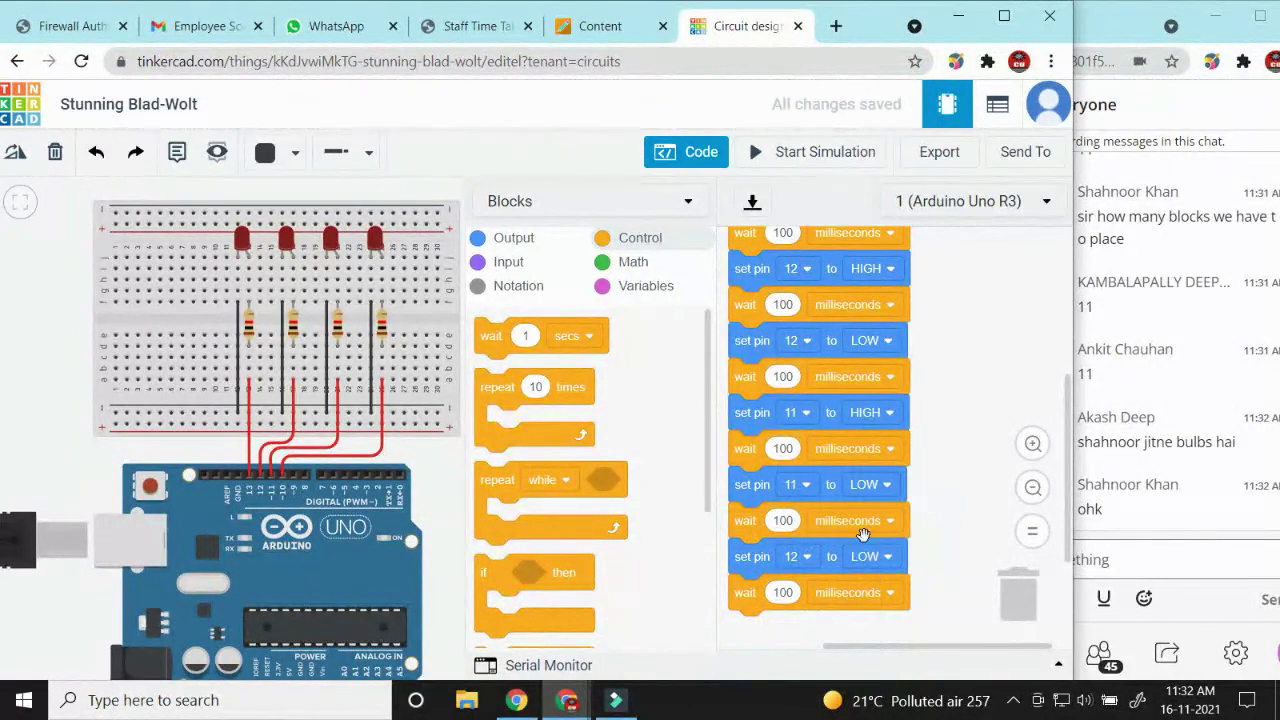
click(801, 559)
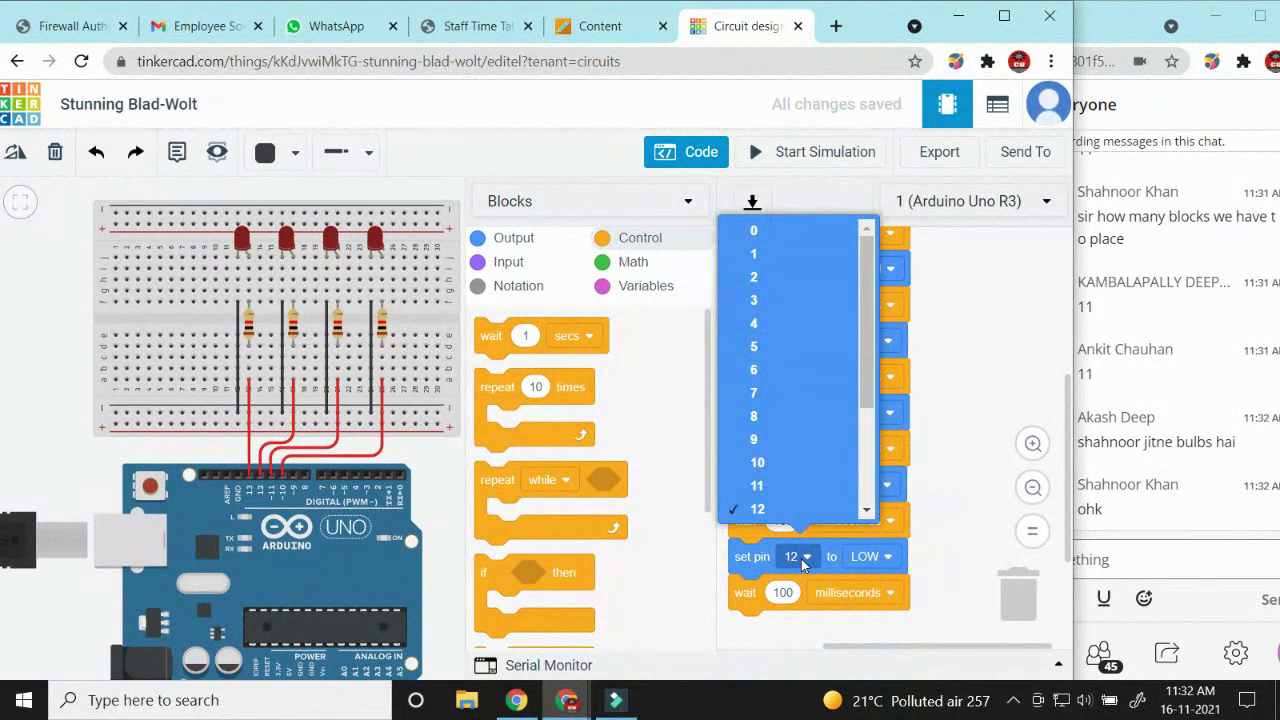
click(795, 466)
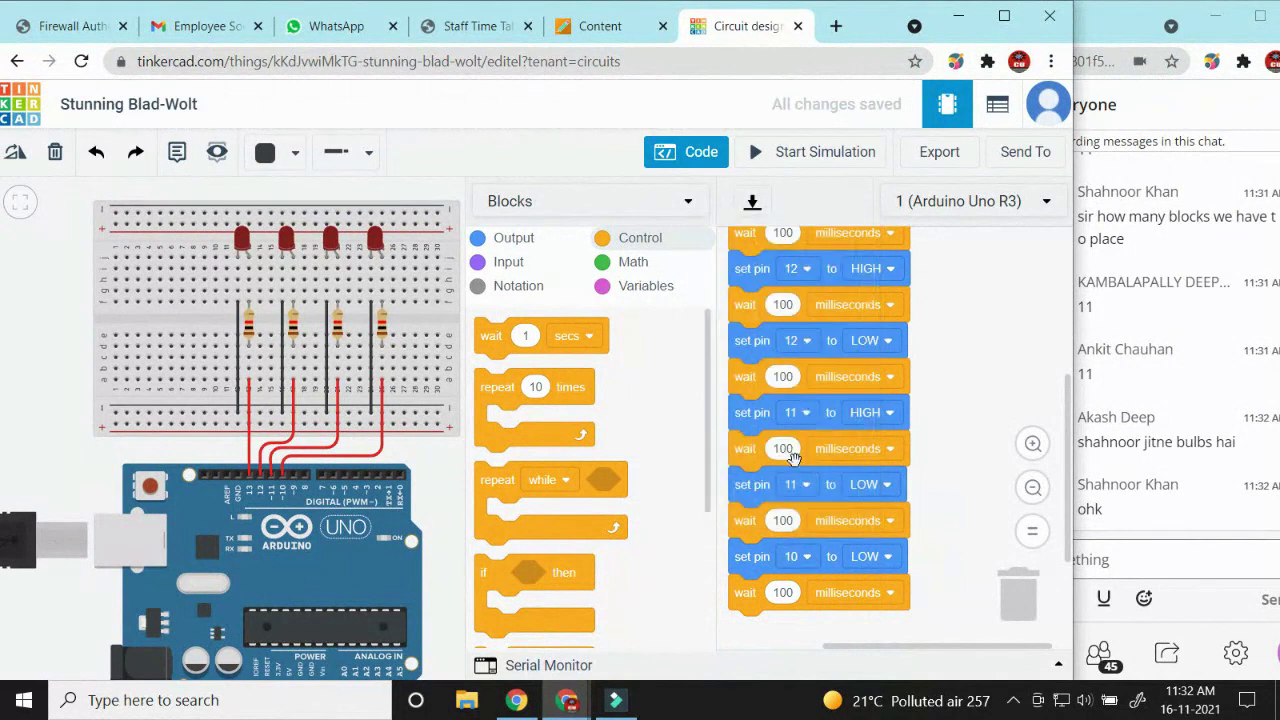
click(893, 565)
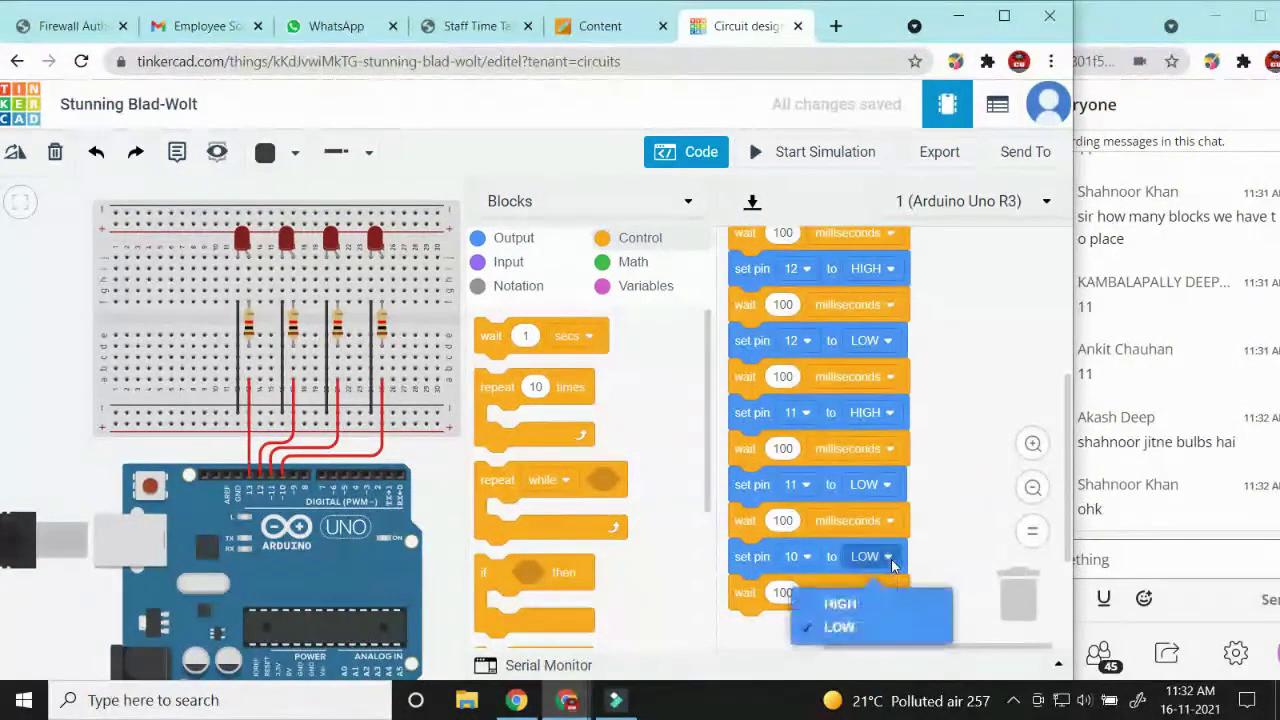
click(835, 604)
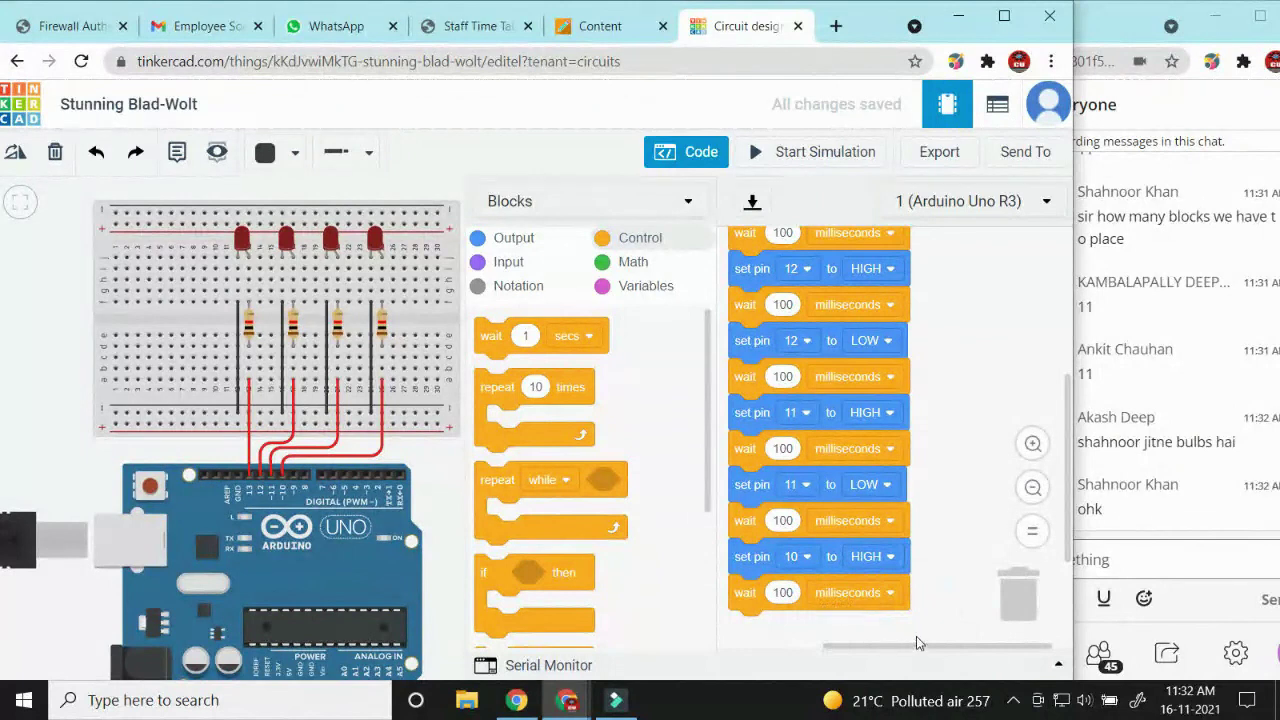
scroll(948, 572, down, 3)
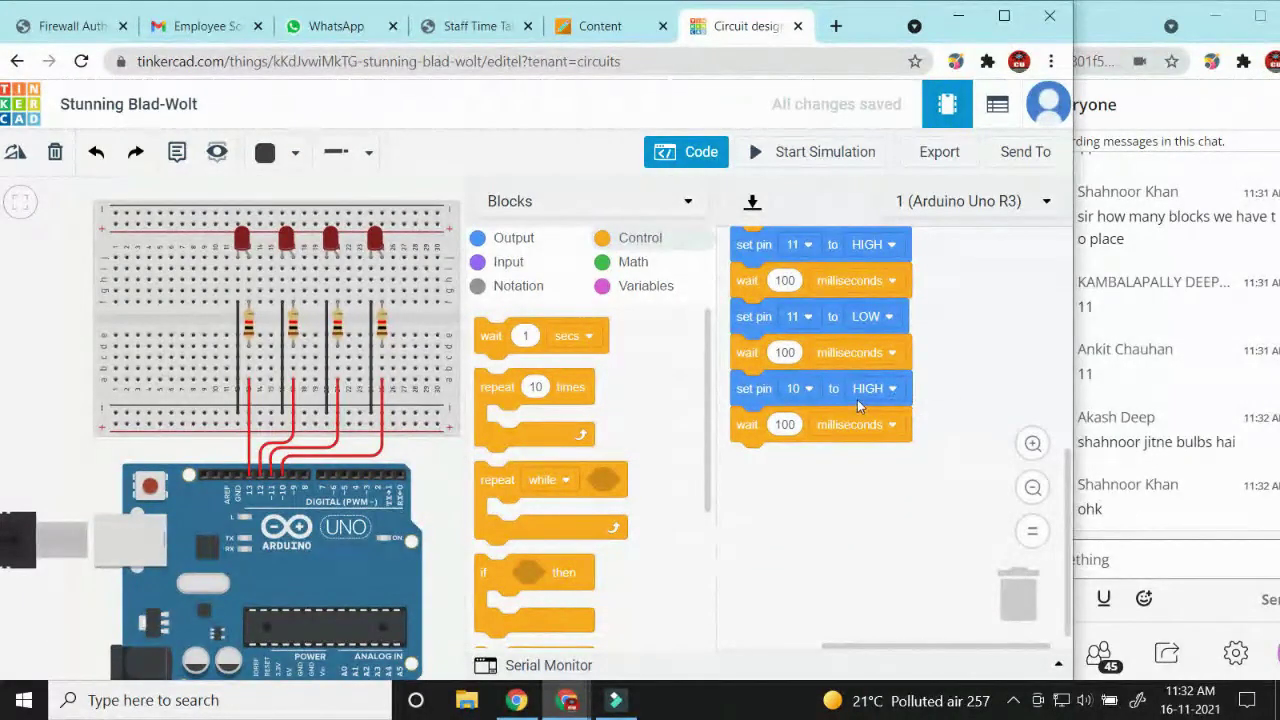
Step: Add a final set pin block that sets pin 10 to LOW
click(510, 238)
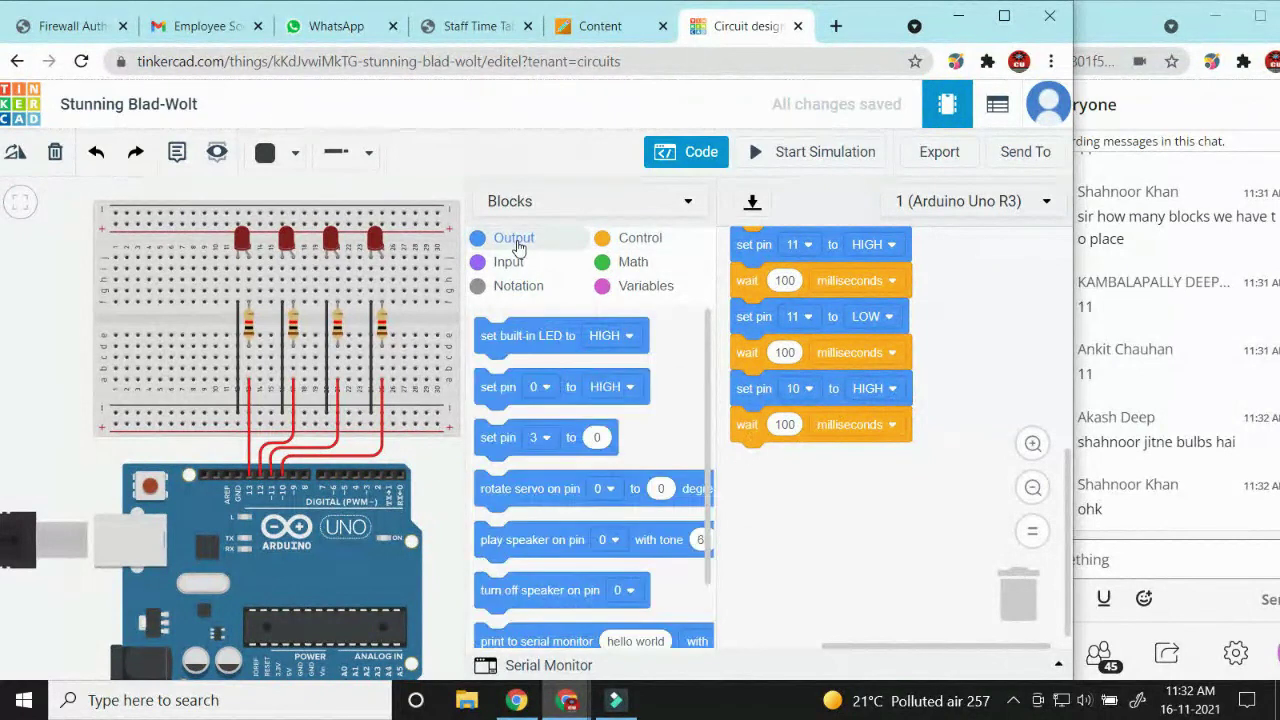
drag(500, 398, 752, 466)
click(796, 461)
scroll(790, 600, down, 4)
click(757, 576)
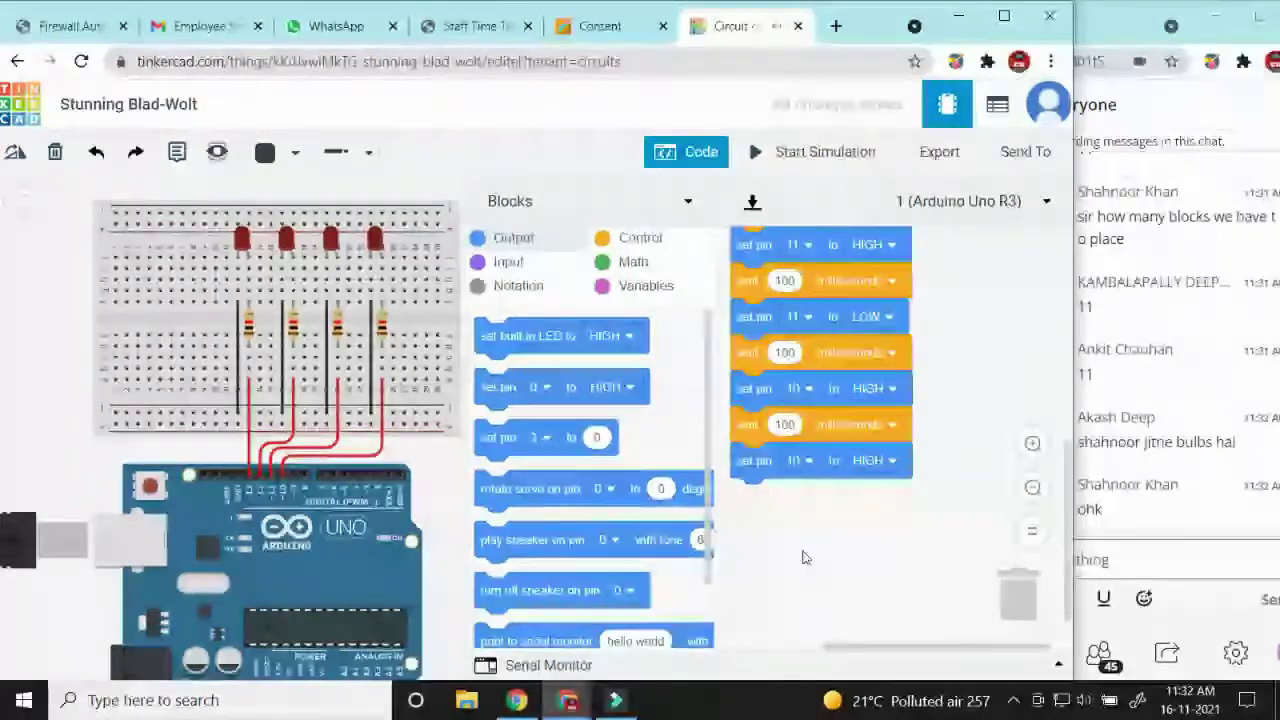
click(888, 462)
click(850, 531)
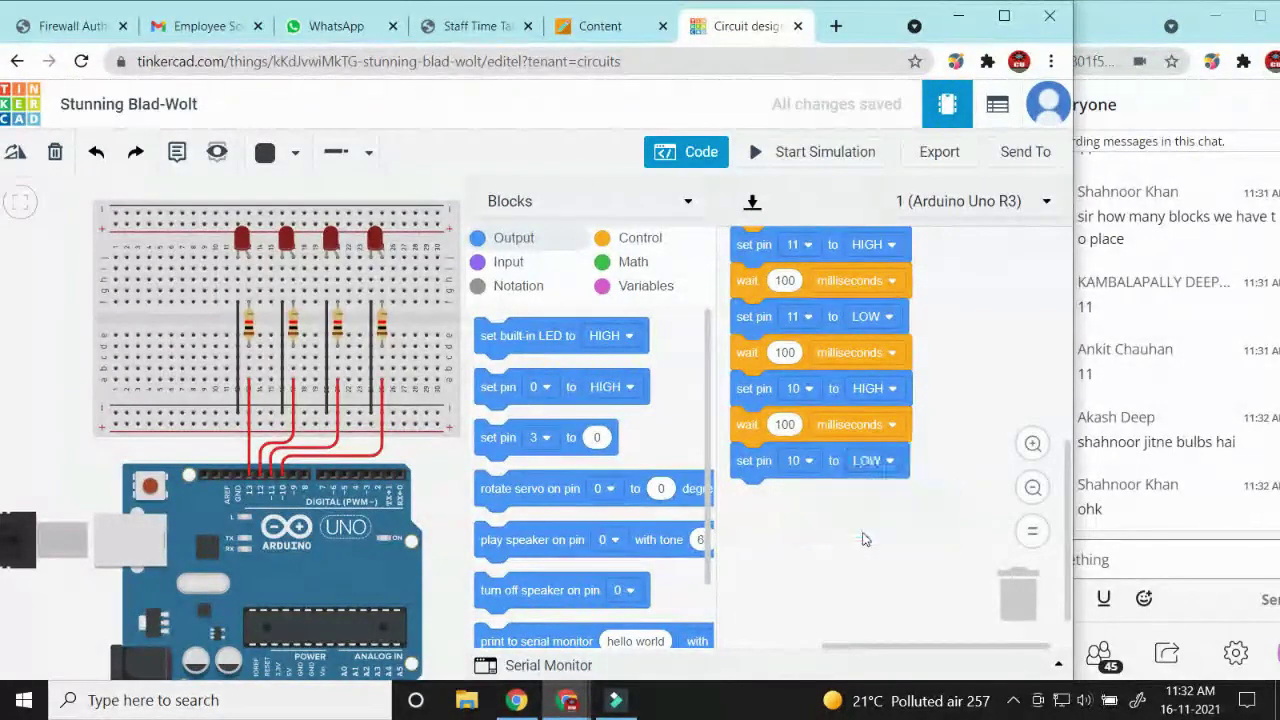
Step: Append a wait block set to 100 milliseconds at the end of the script
click(630, 238)
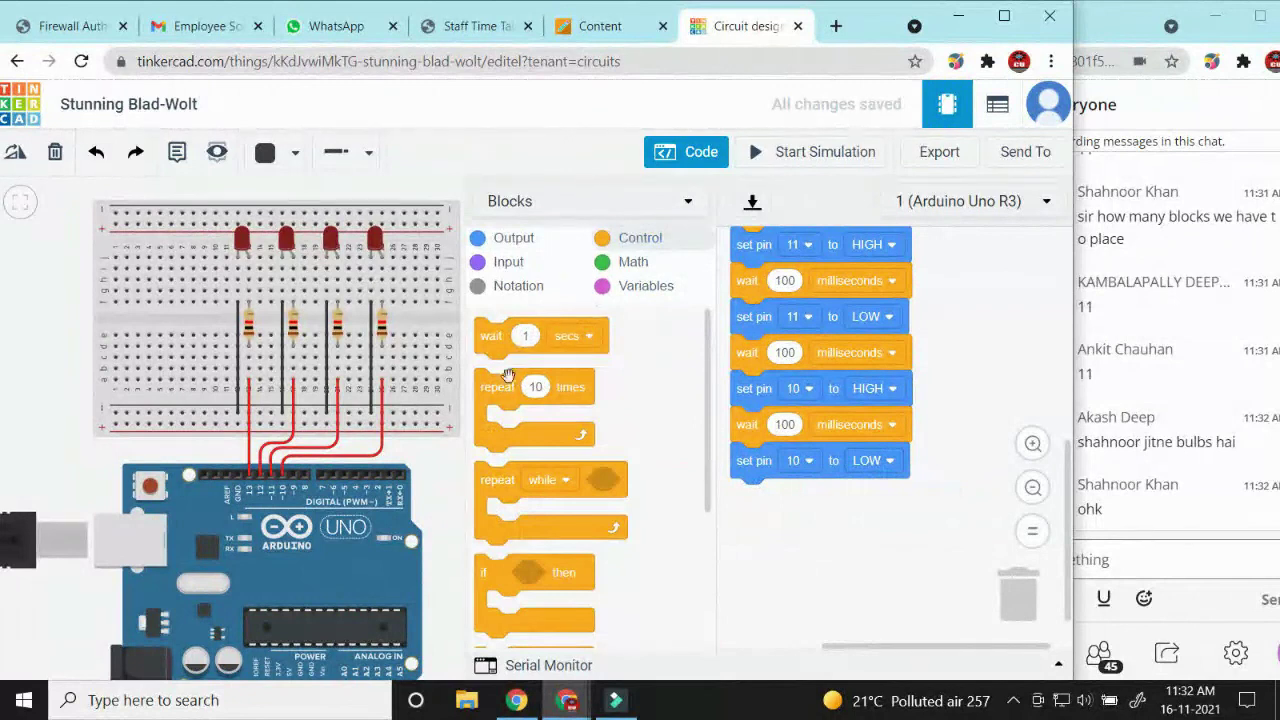
drag(492, 338, 755, 510)
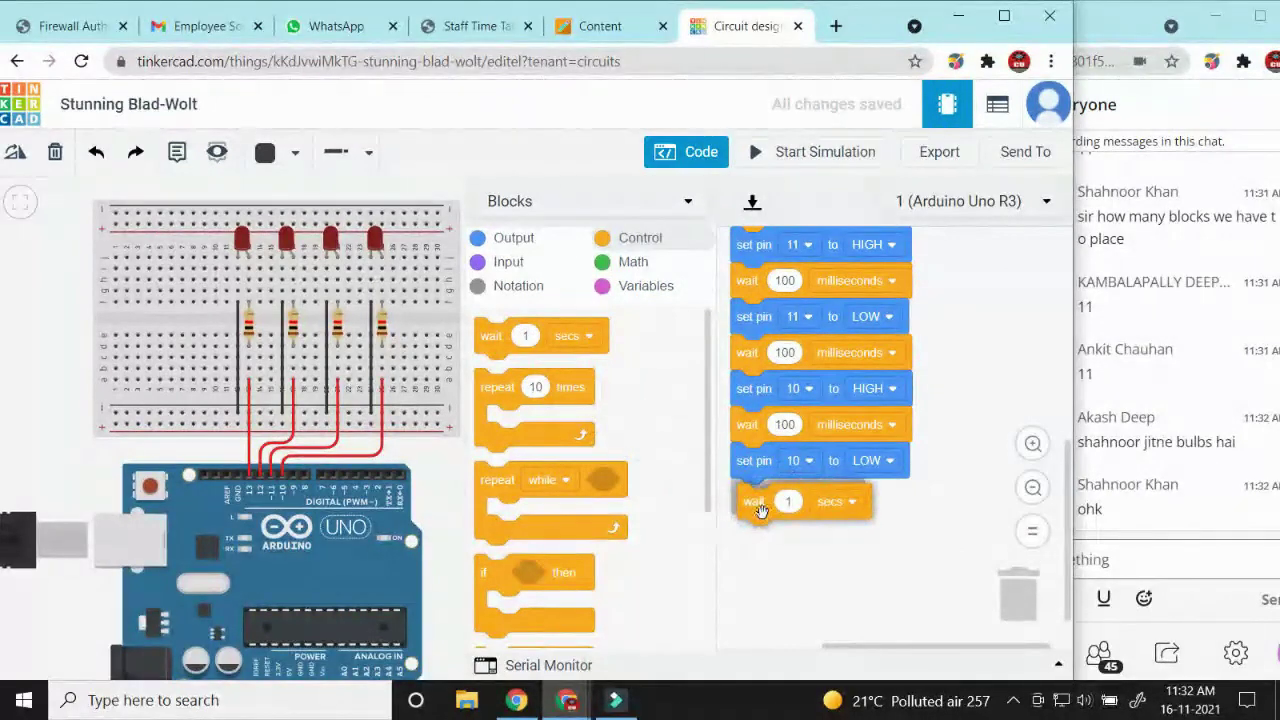
click(784, 497)
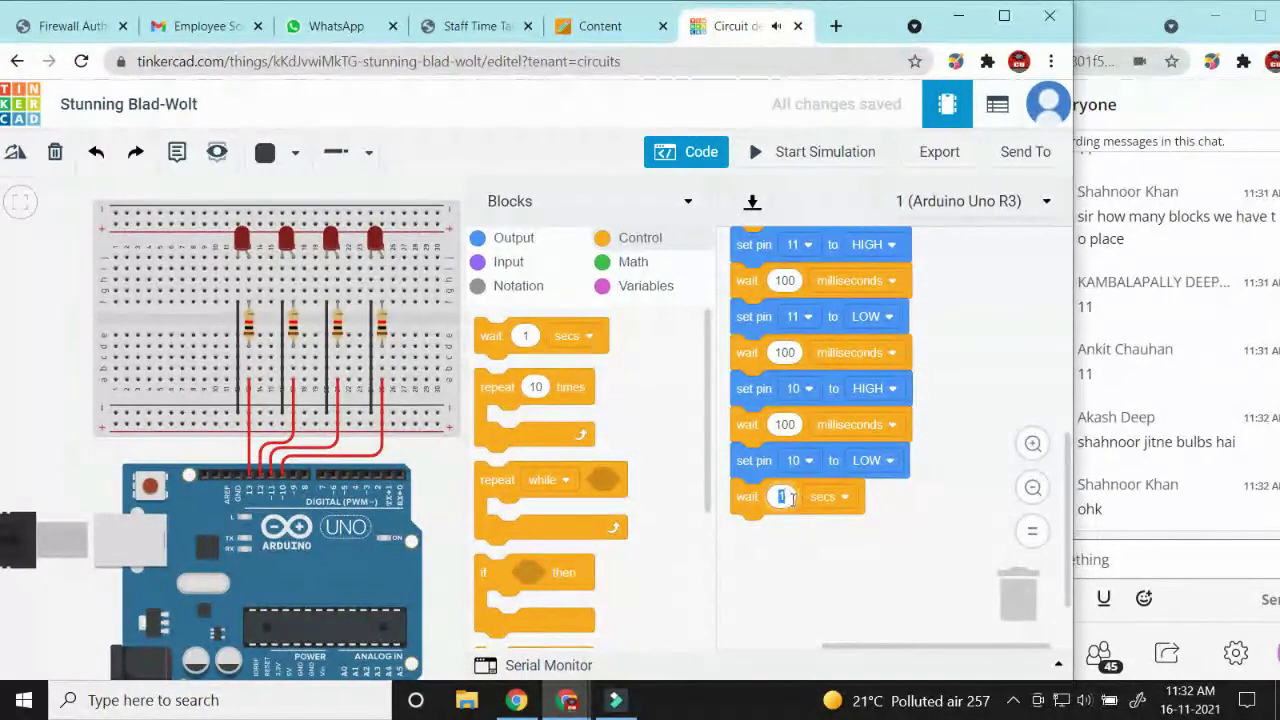
text(100)
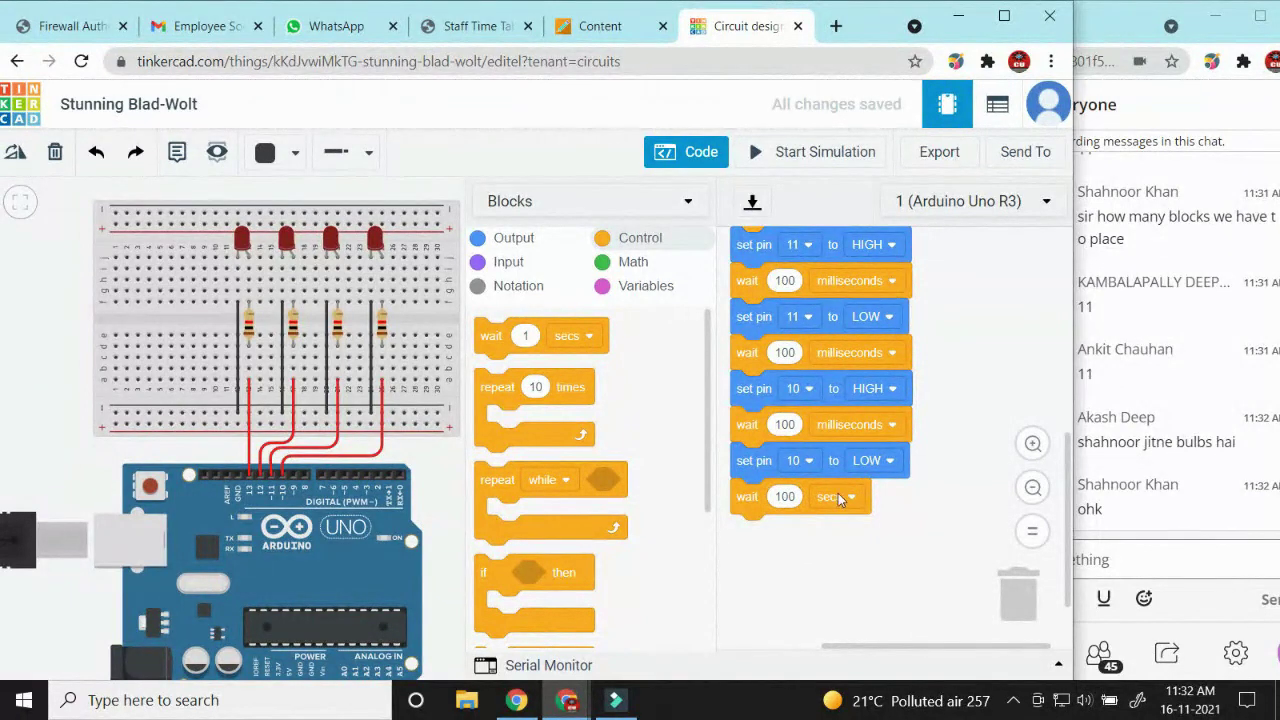
click(838, 497)
click(812, 565)
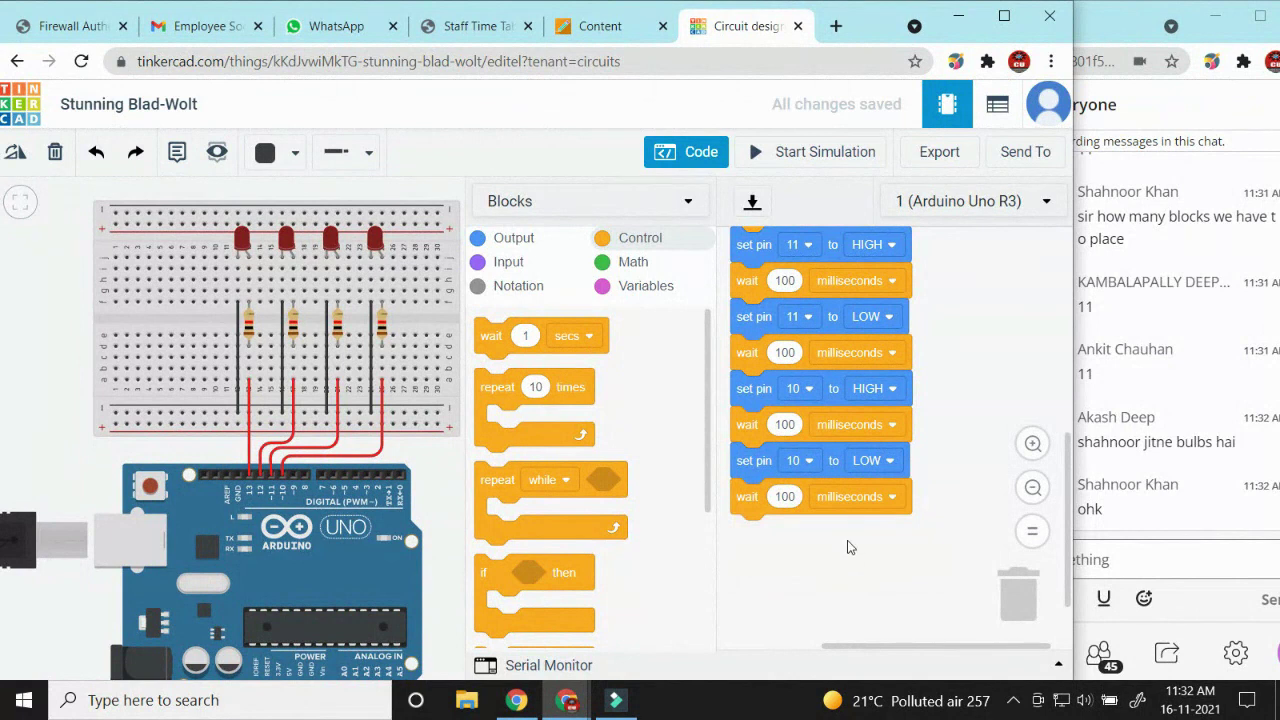
scroll(847, 540, up, 4)
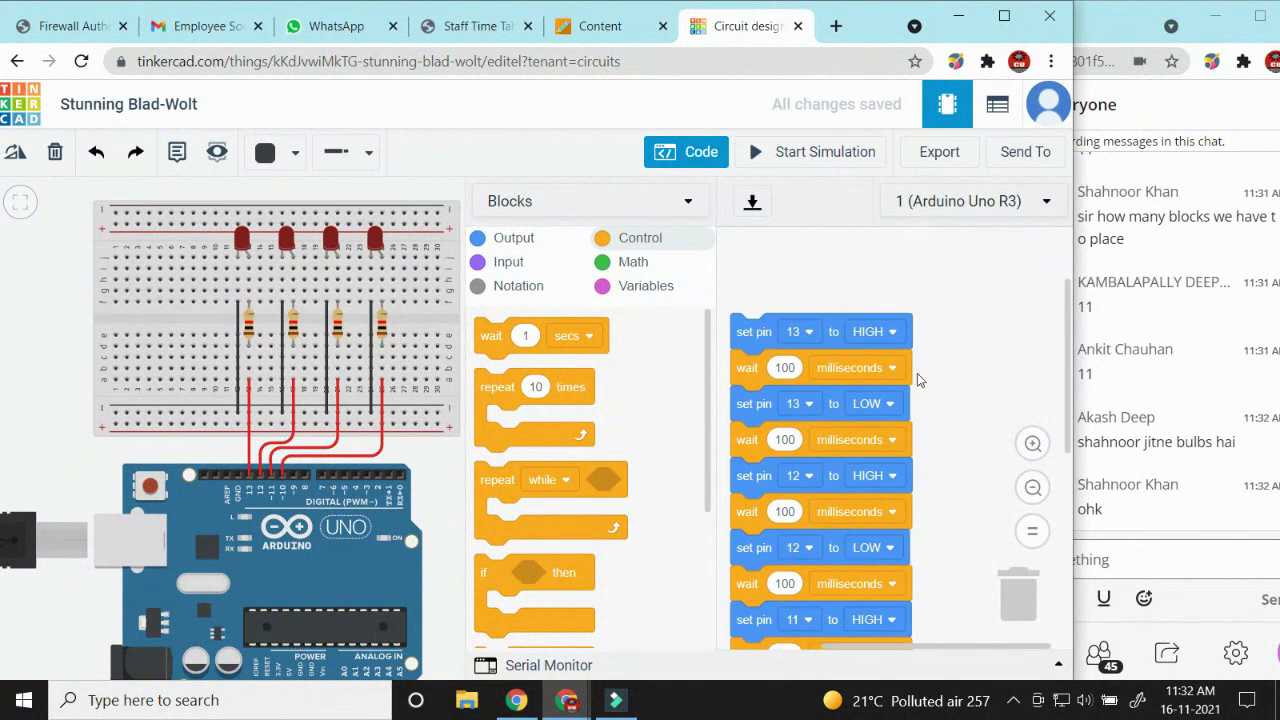
Step: Switch the code editor from Blocks to Text and confirm the C++ conversion
click(674, 203)
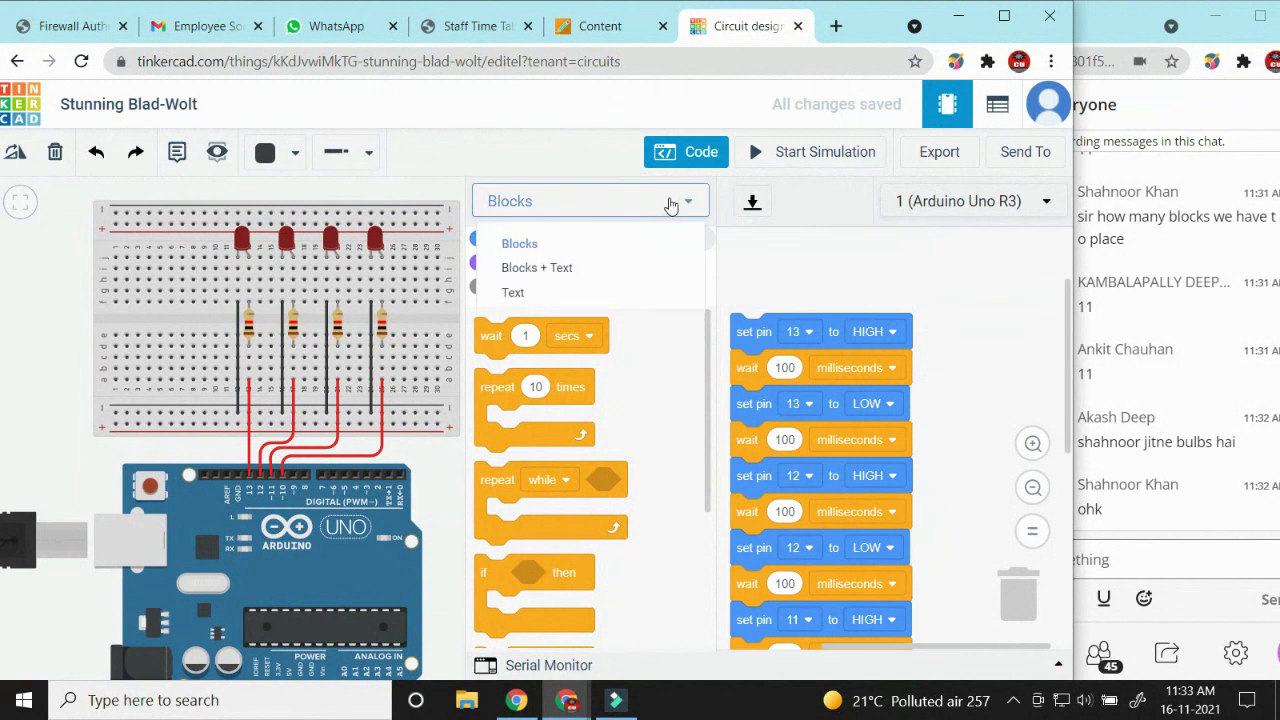
click(512, 292)
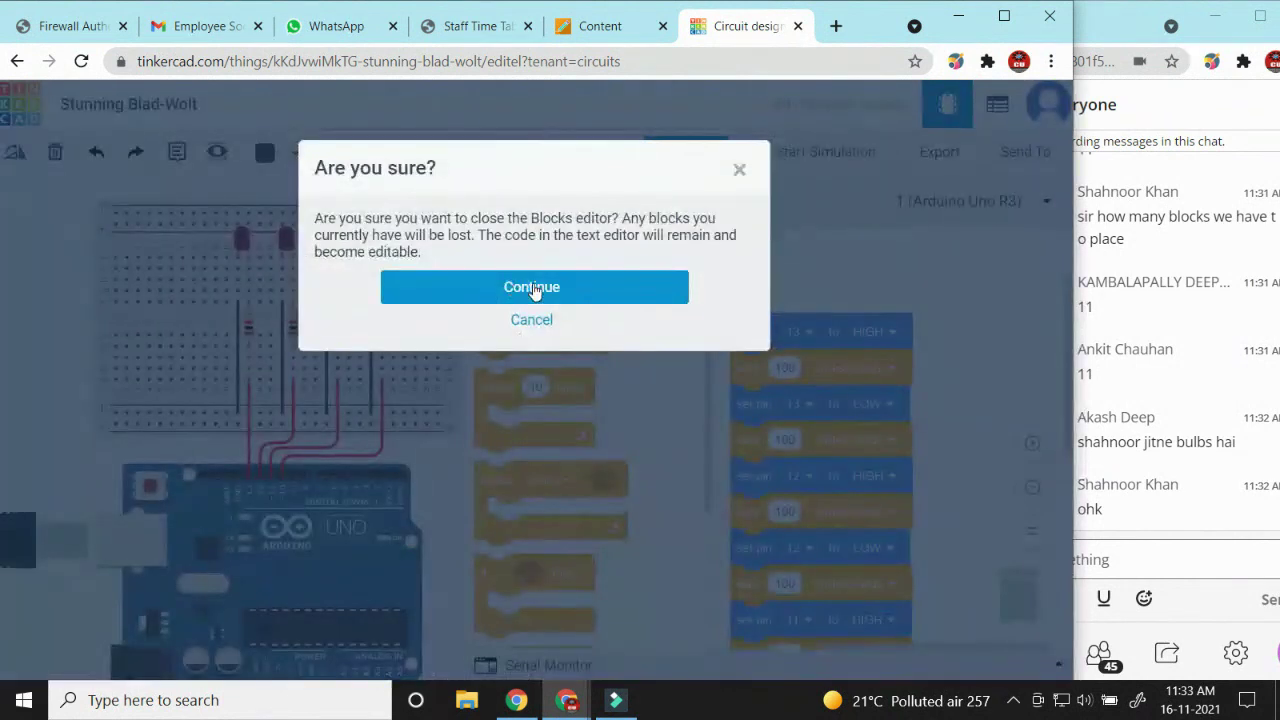
click(531, 289)
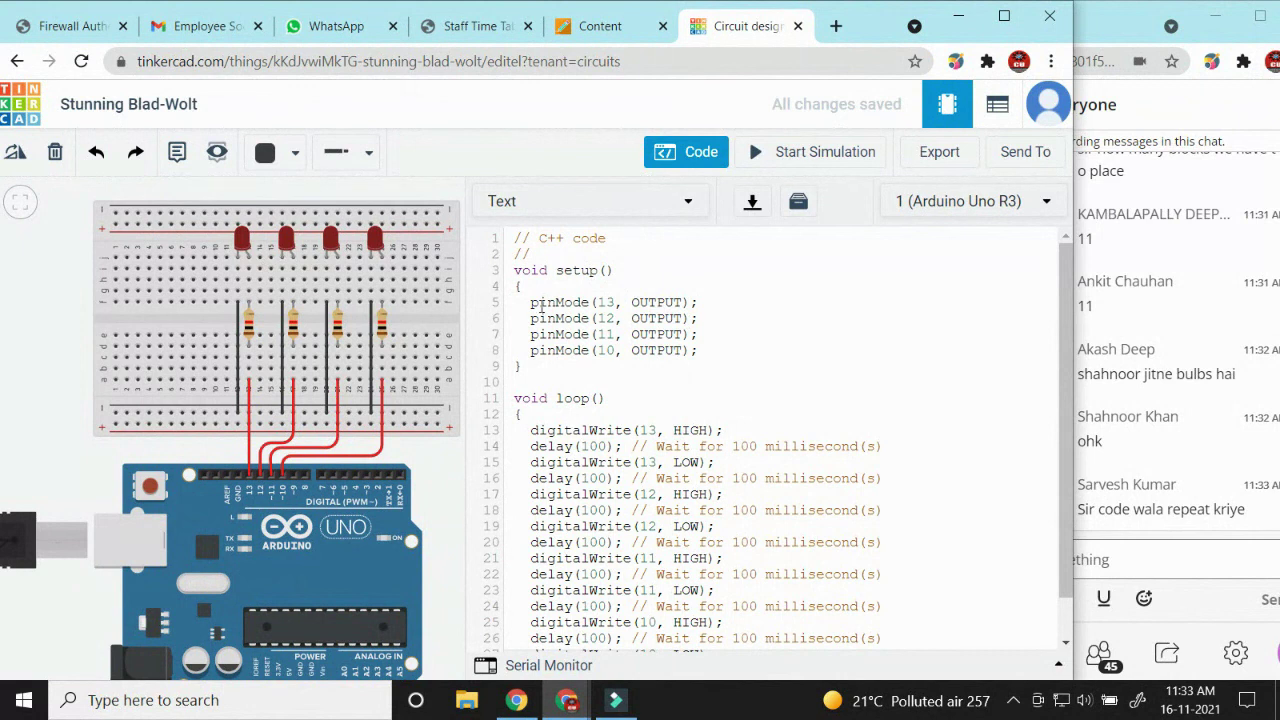
Step: Review the C++ code, highlighting the pin 13 lines and lines 14–16, then close the editor
scroll(540, 308, down, 1)
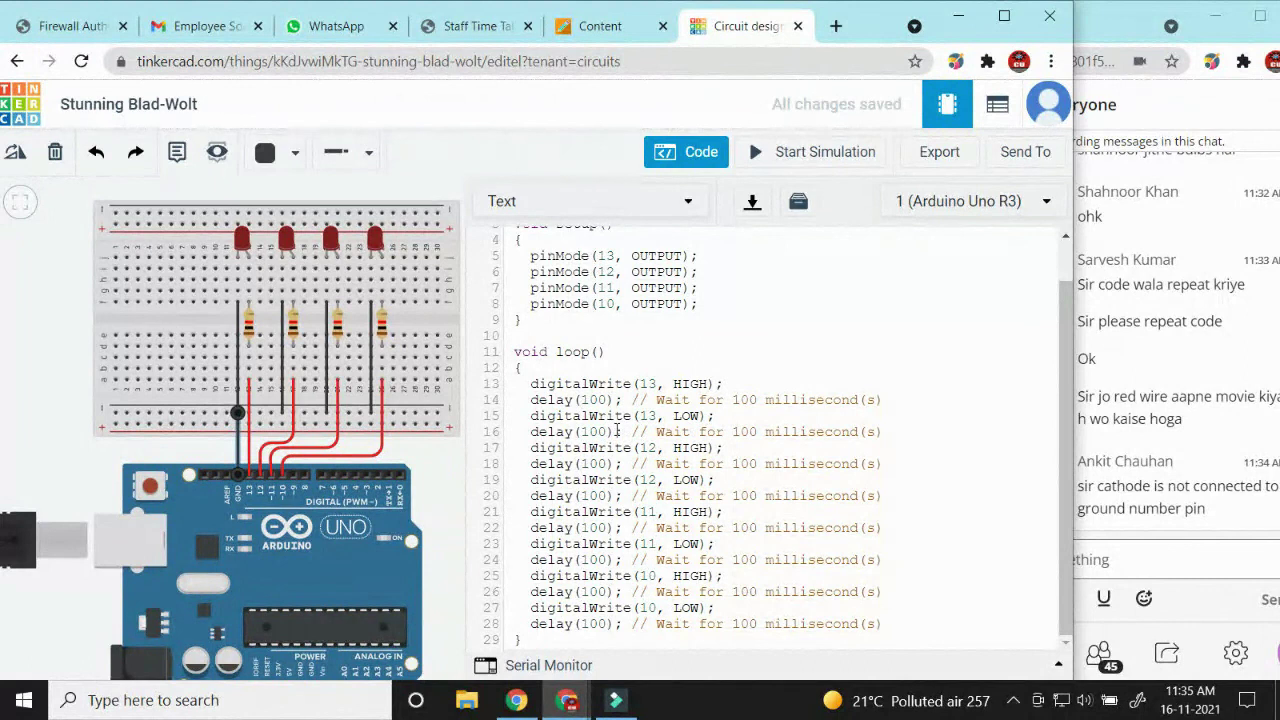
drag(590, 431, 533, 384)
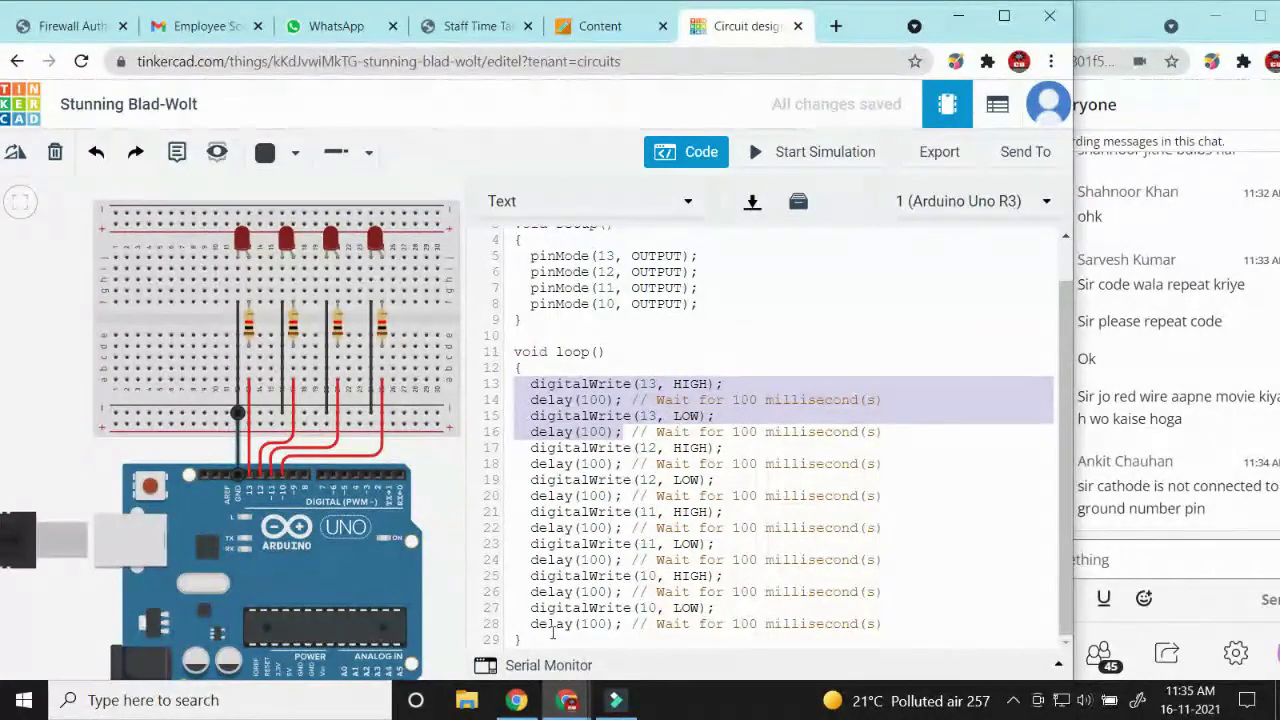
click(886, 432)
drag(886, 432, 713, 375)
click(686, 151)
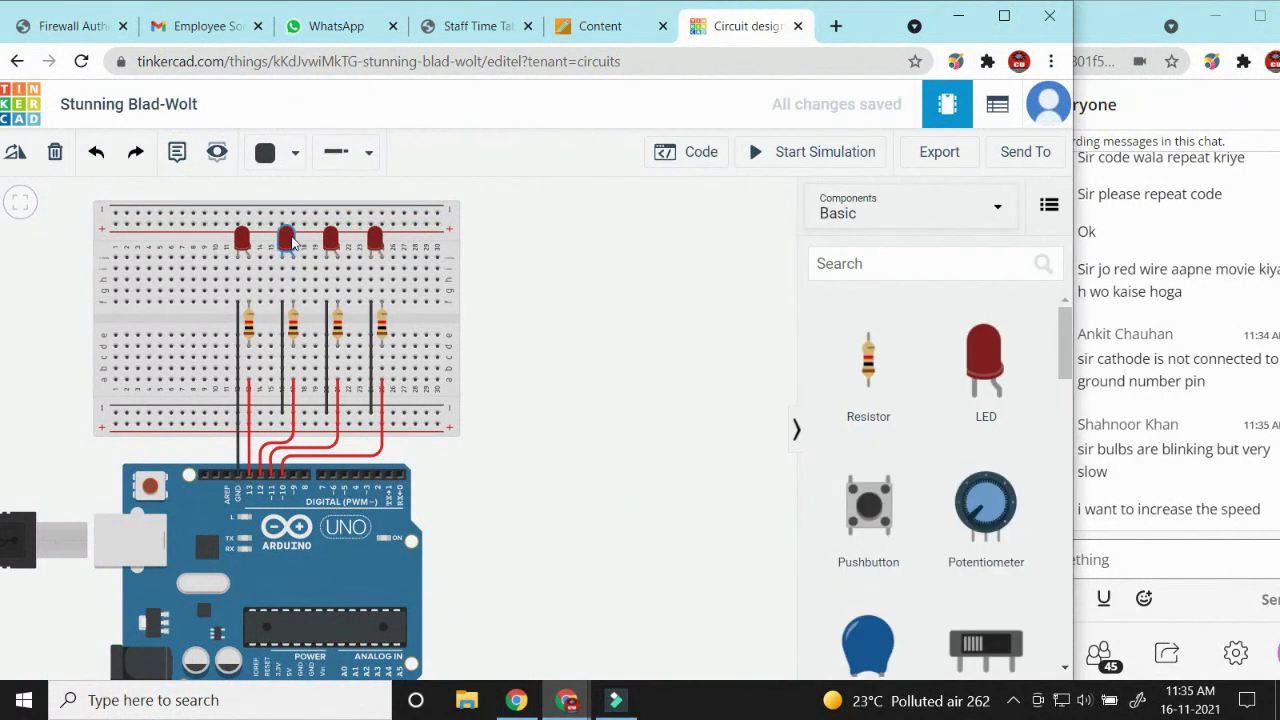
Step: Make the fourth LED green and the third LED yellow
scroll(555, 420, up, 2)
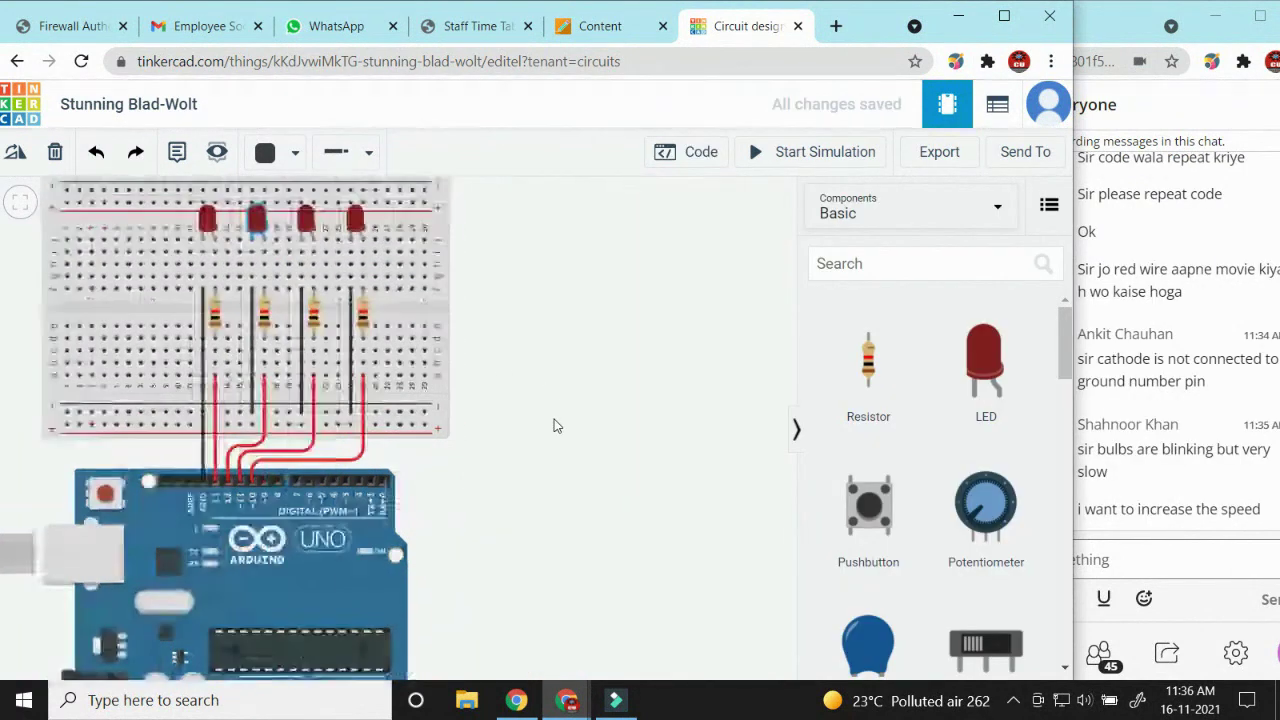
scroll(555, 425, down, 3)
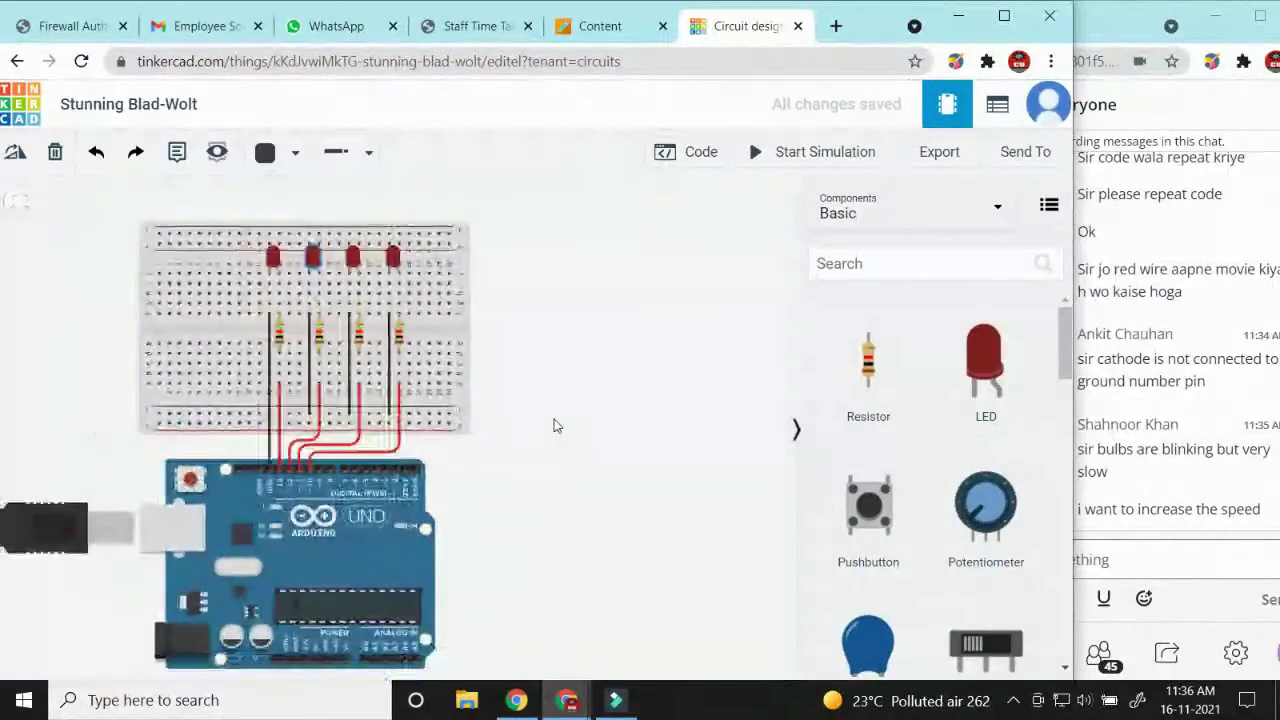
click(393, 258)
click(612, 279)
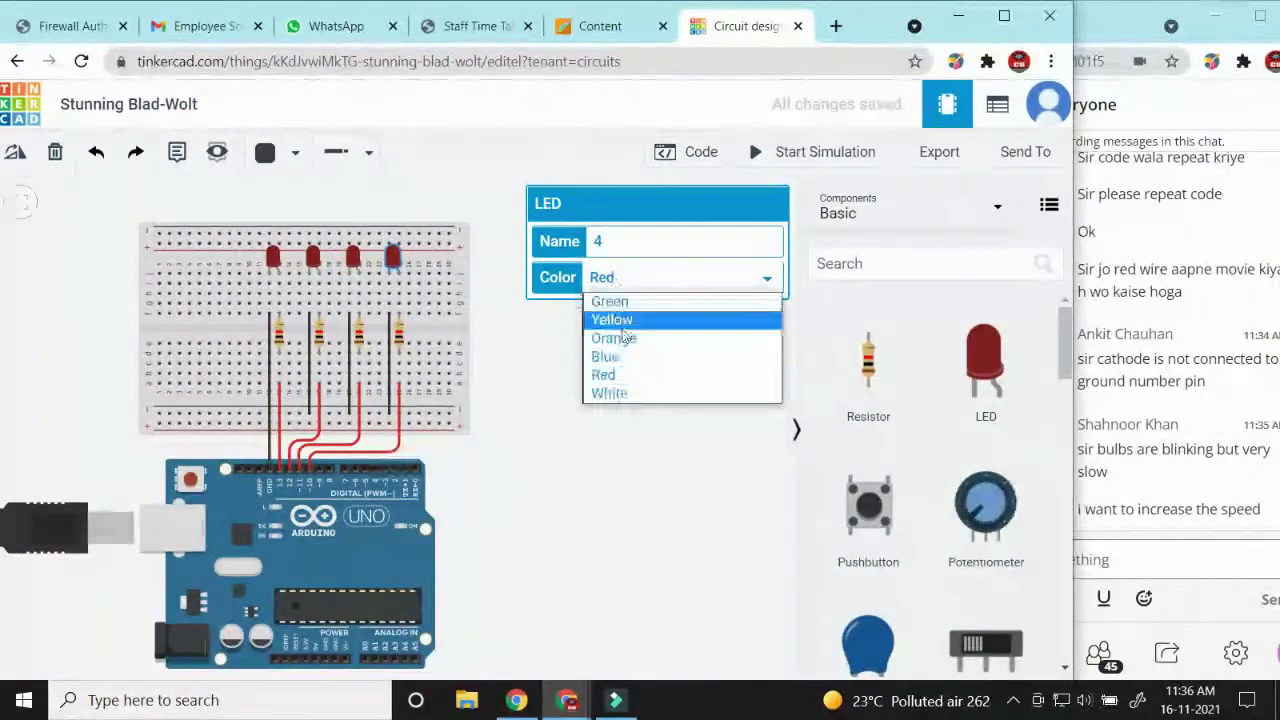
click(610, 301)
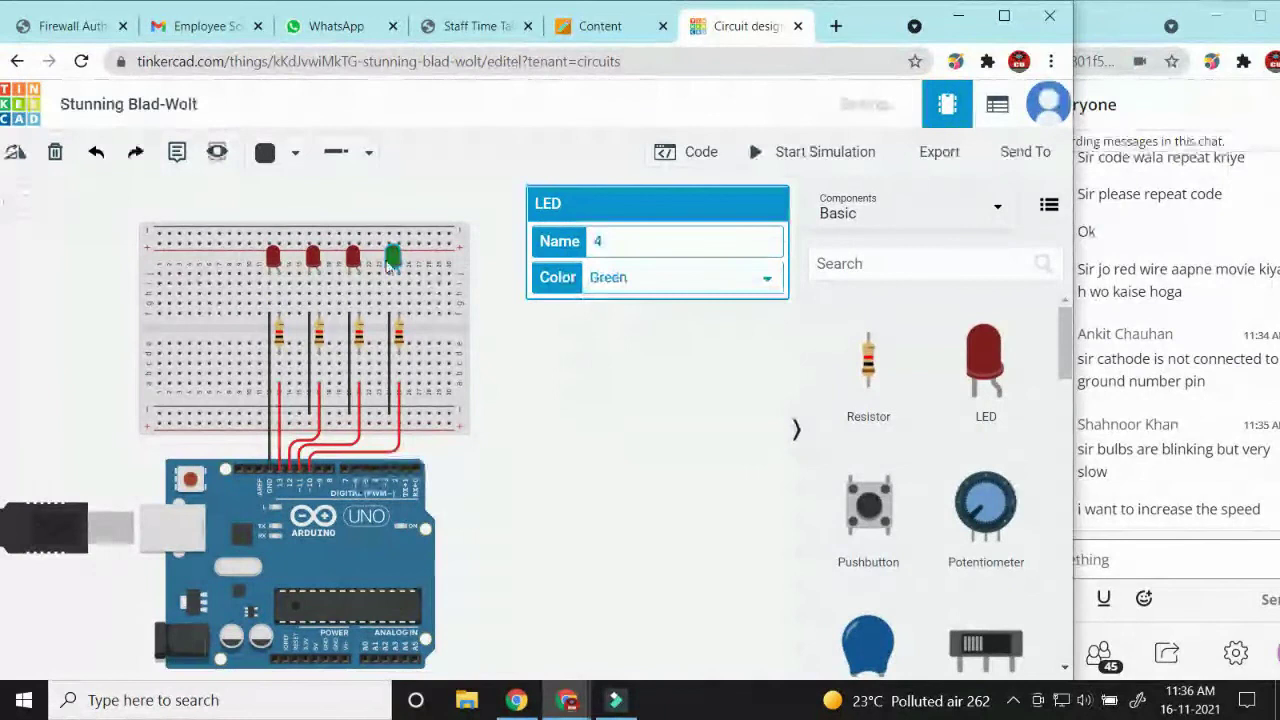
click(353, 258)
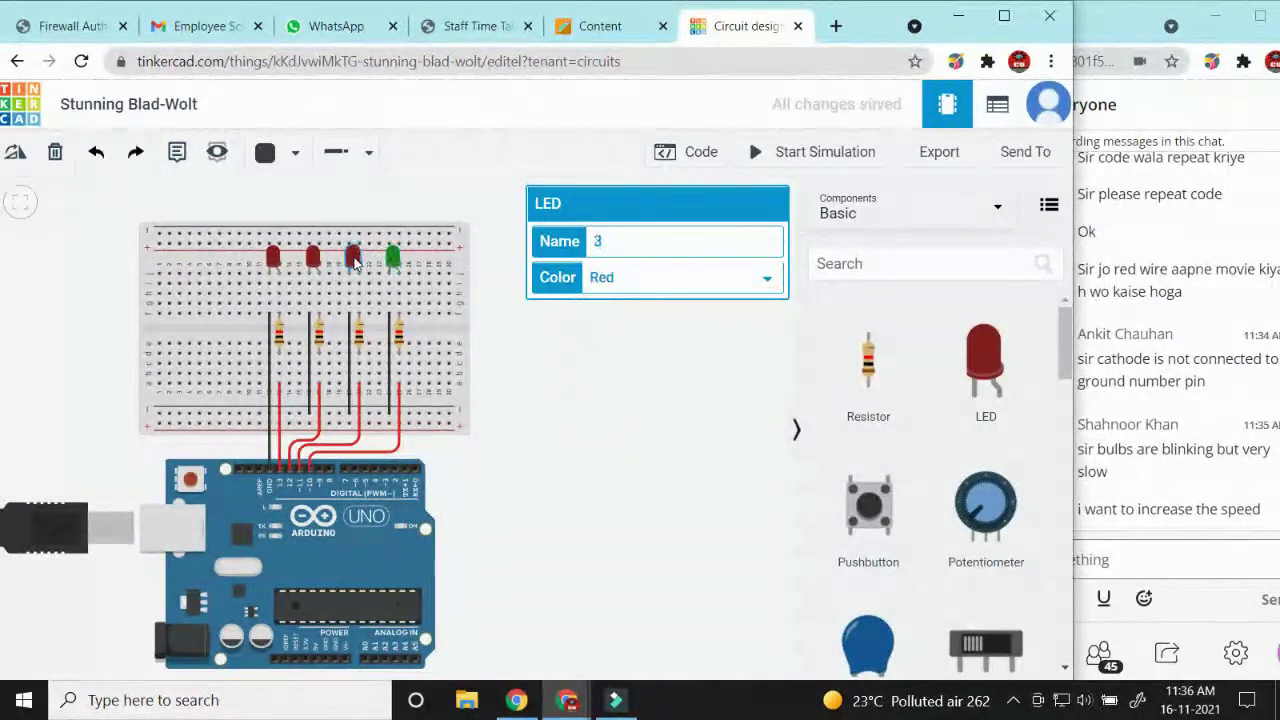
click(658, 286)
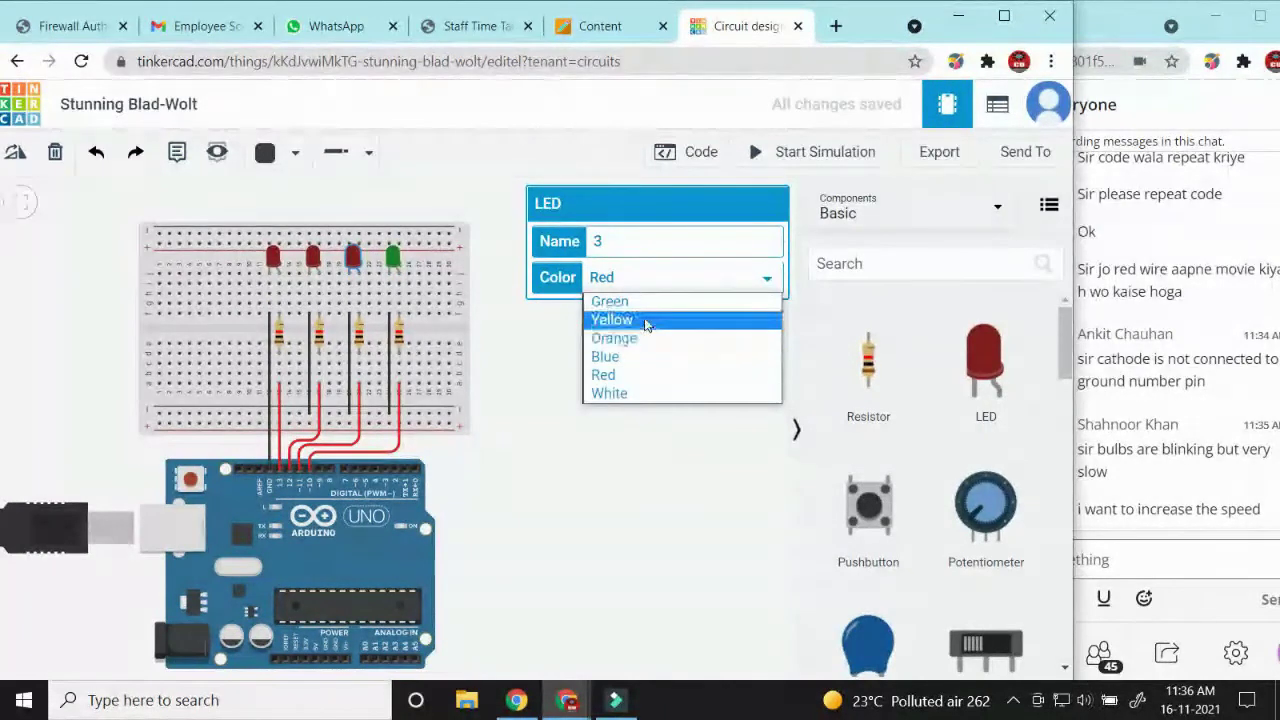
click(644, 320)
Step: Make the second LED orange and deselect it
click(312, 258)
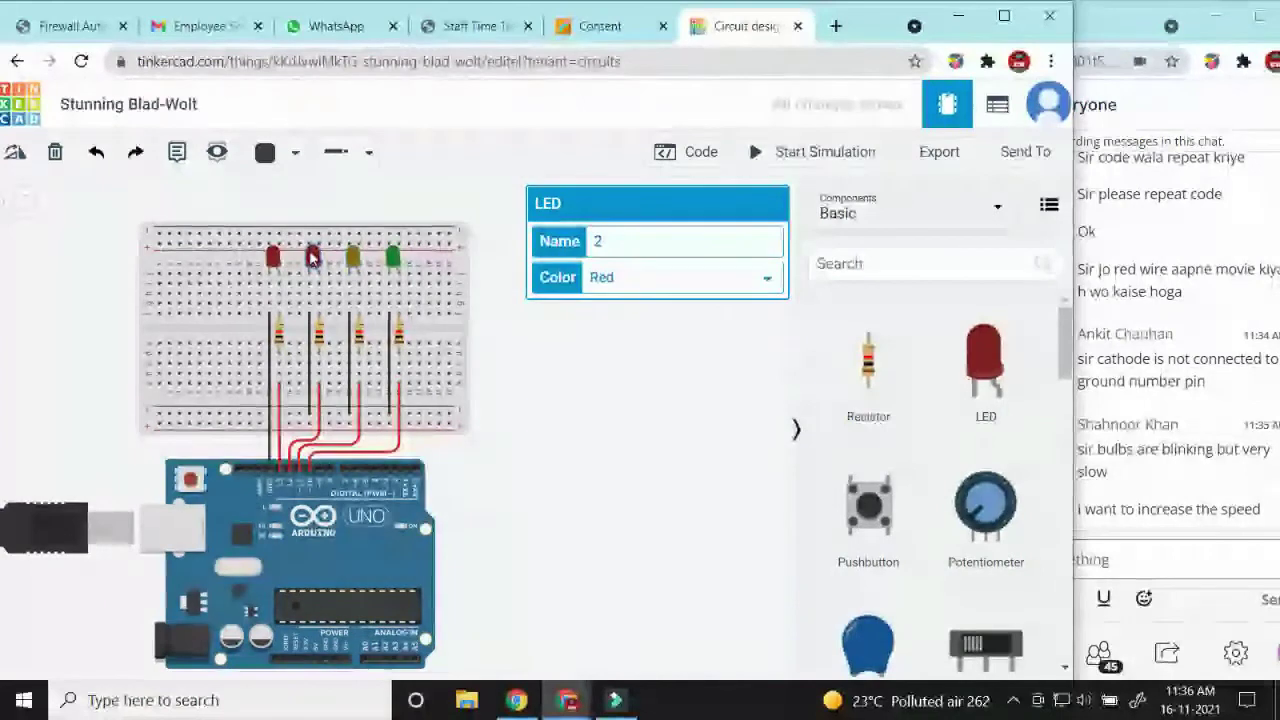
click(690, 282)
click(672, 340)
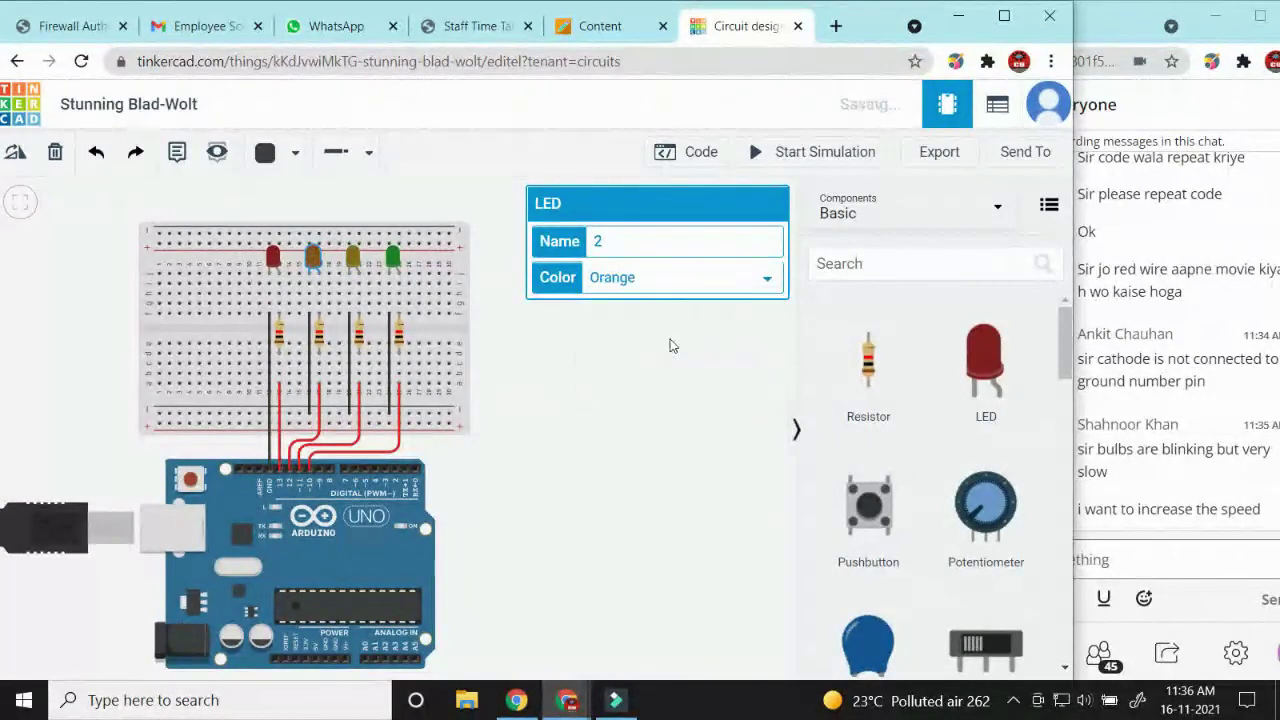
click(697, 277)
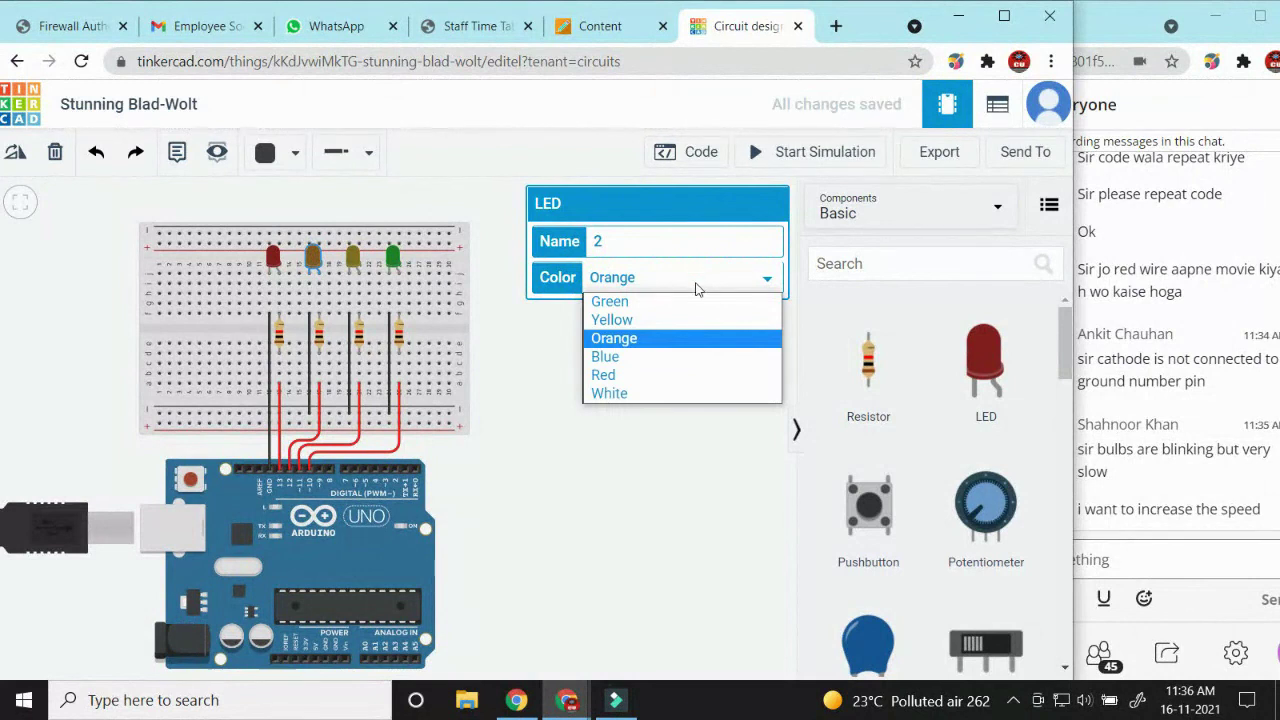
click(624, 517)
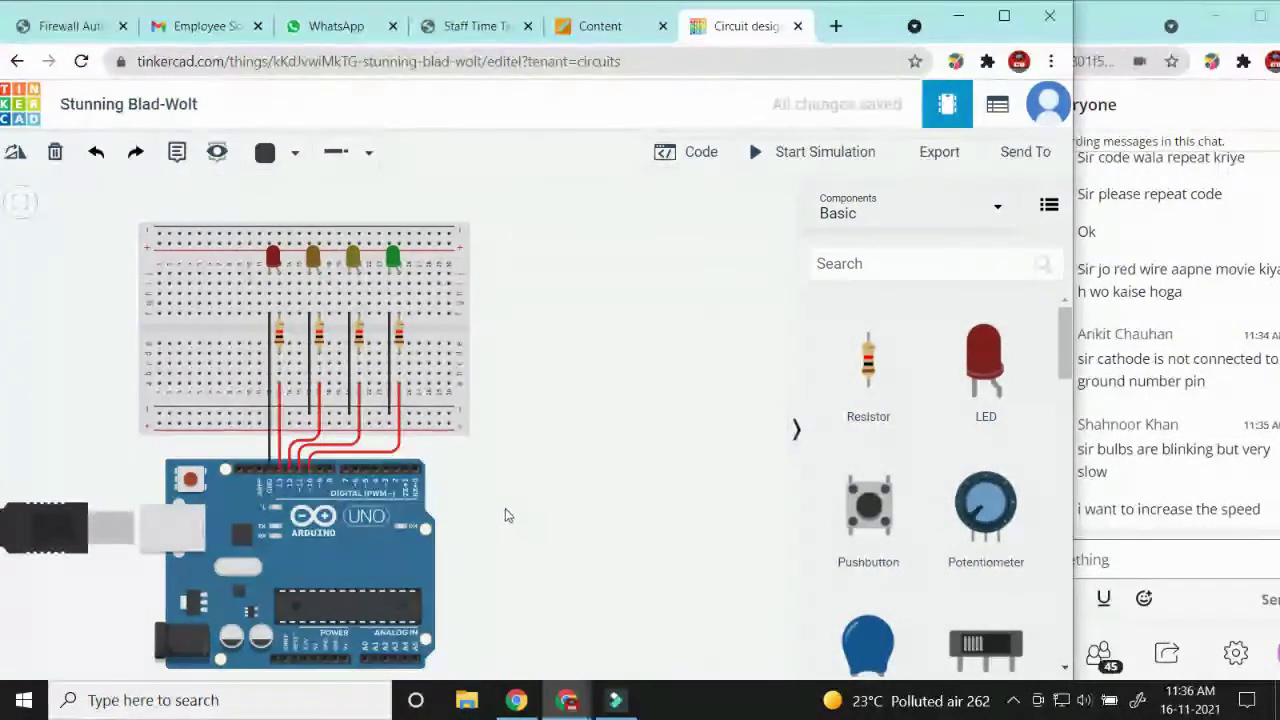
Step: Start the simulation and zoom in to watch the four LEDs blink
click(803, 151)
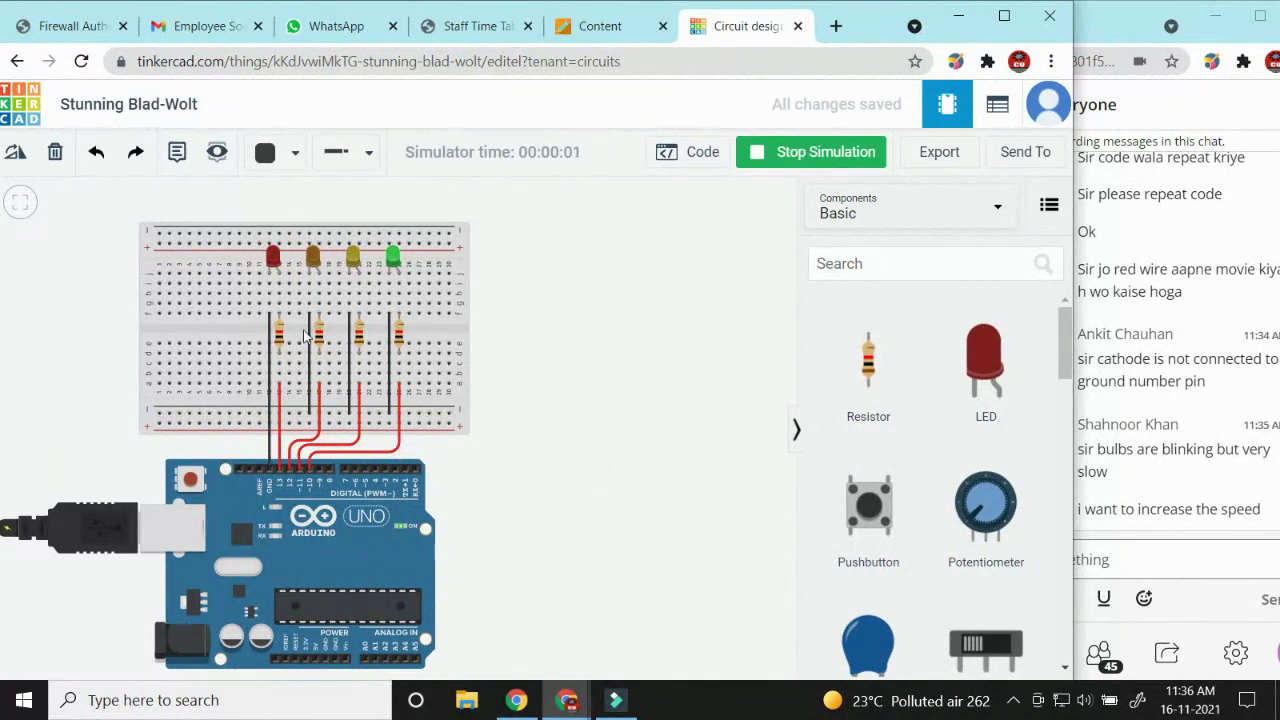
scroll(566, 434, up, 2)
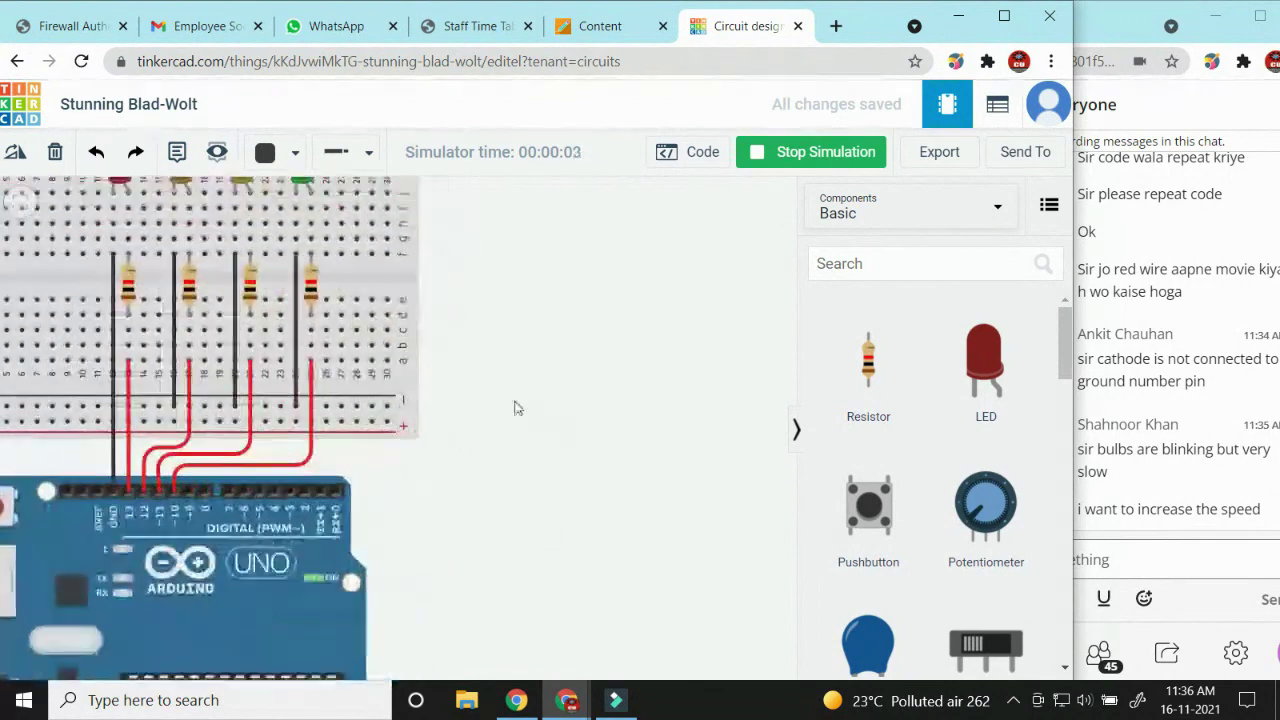